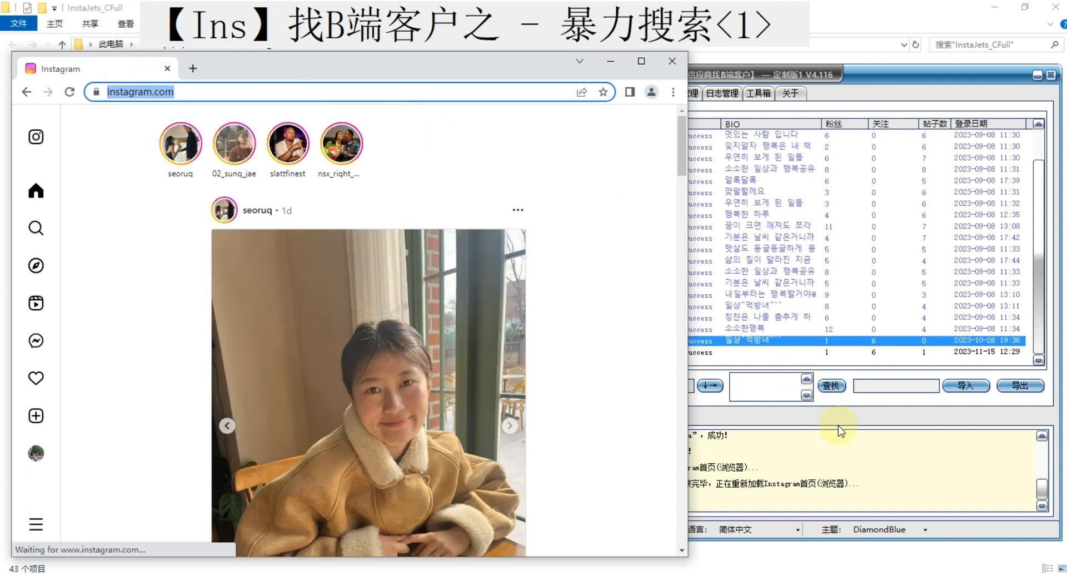
Check the latest InstaJets log entry about the account's Instagram home page loading
left_click(857, 476)
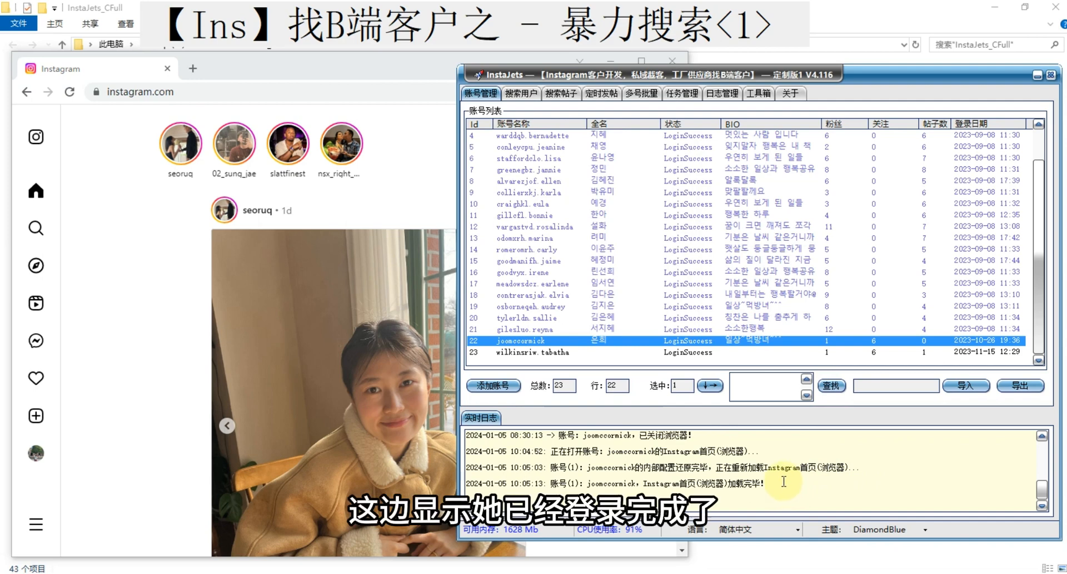
left_click_drag(787, 483, 660, 482)
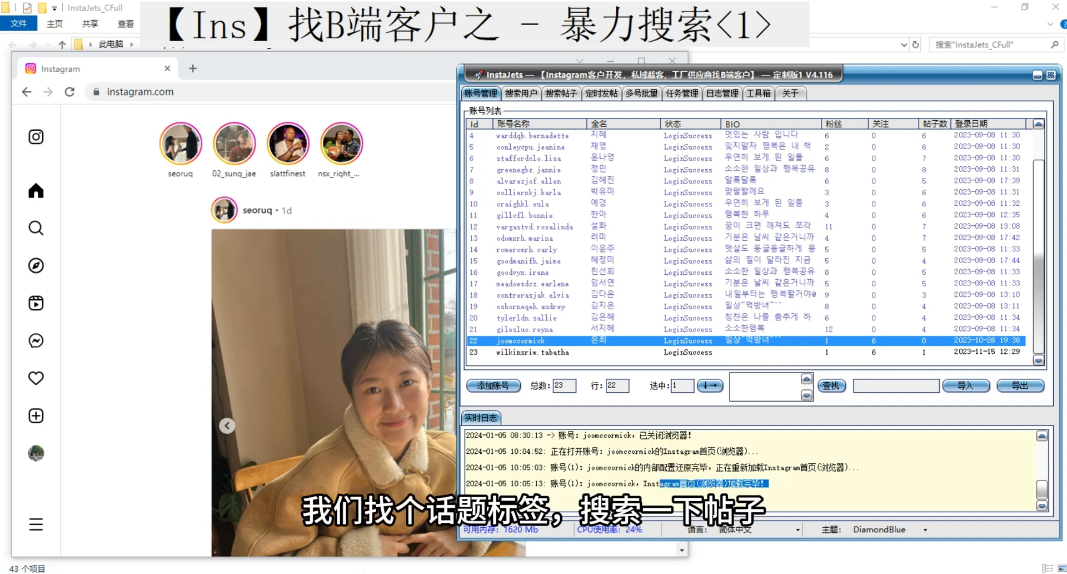
Copy the hashtag #semijoias from the Notepad notes and search for it on Instagram in Chrome, opening its hashtag page
left_click(148, 571)
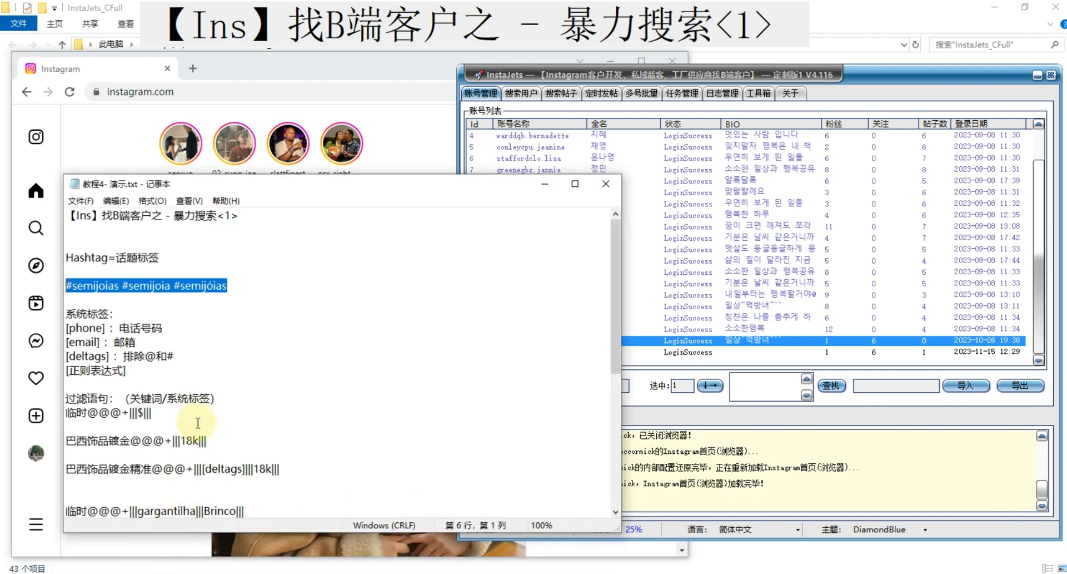
left_click_drag(118, 285, 66, 285)
key("ctrl+c")
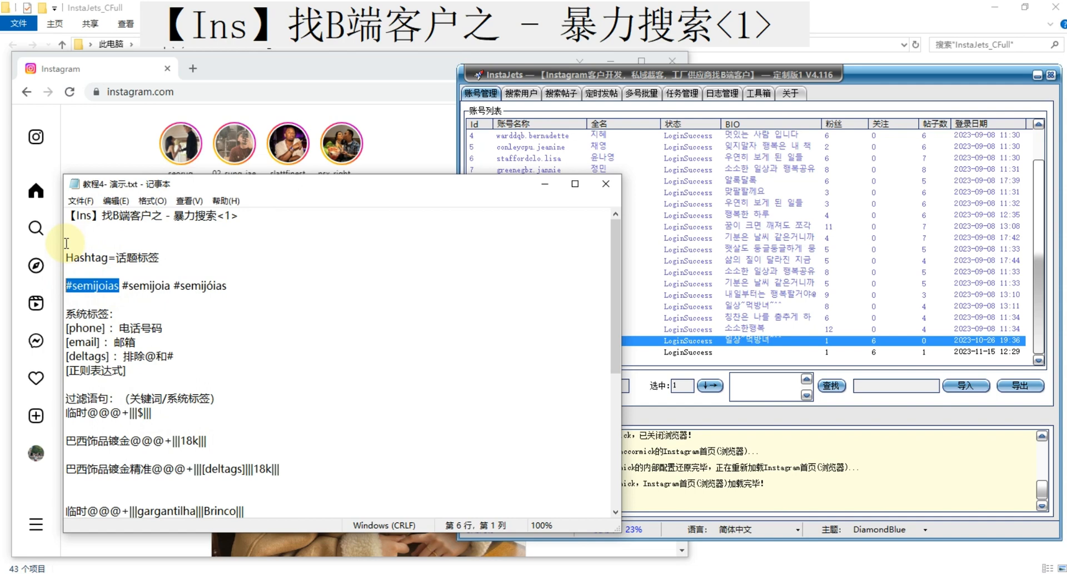
left_click(264, 90)
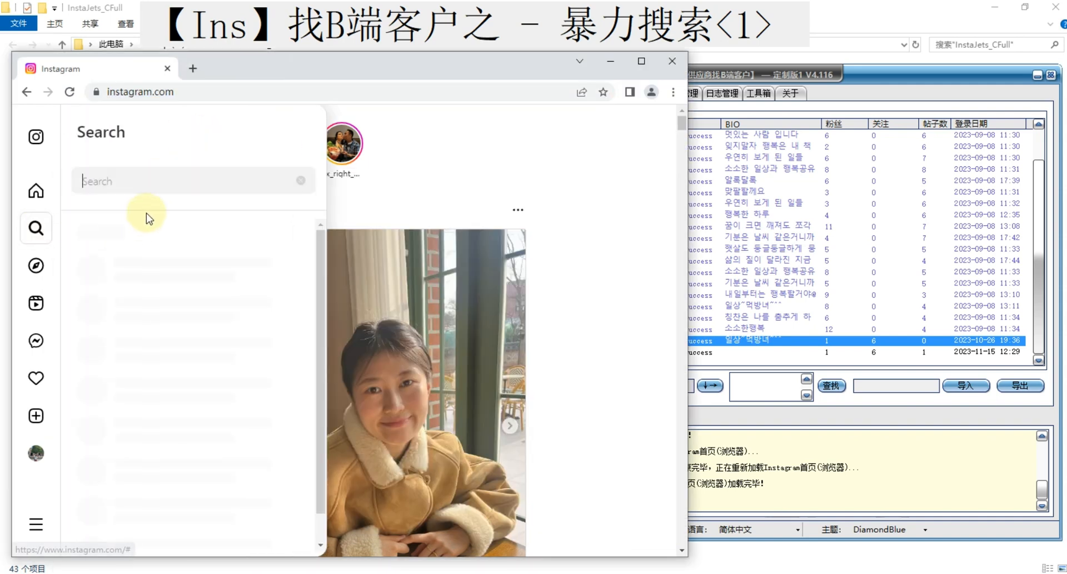
right_click(123, 181)
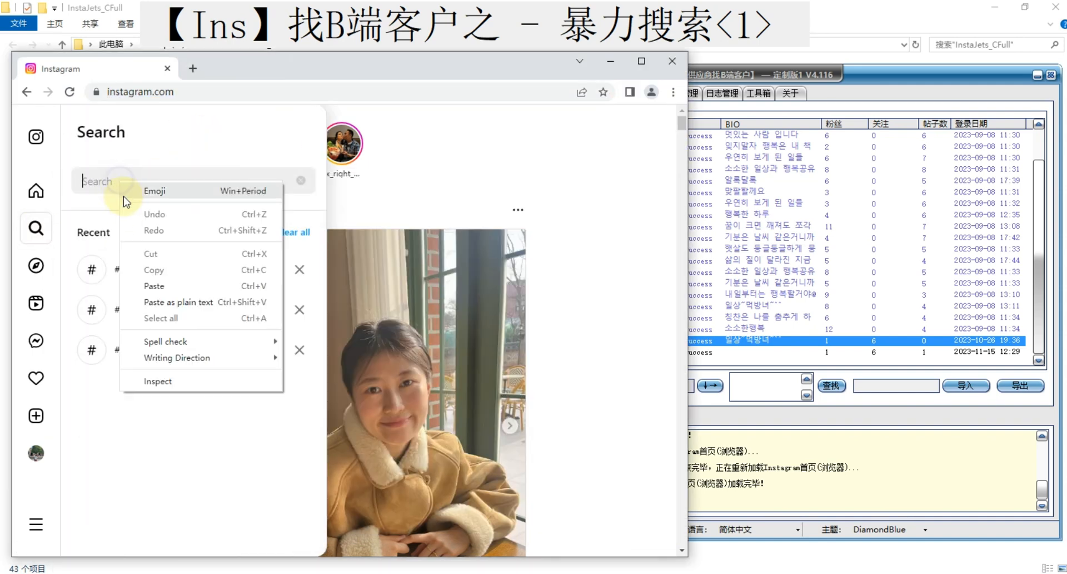
left_click(150, 285)
left_click(129, 229)
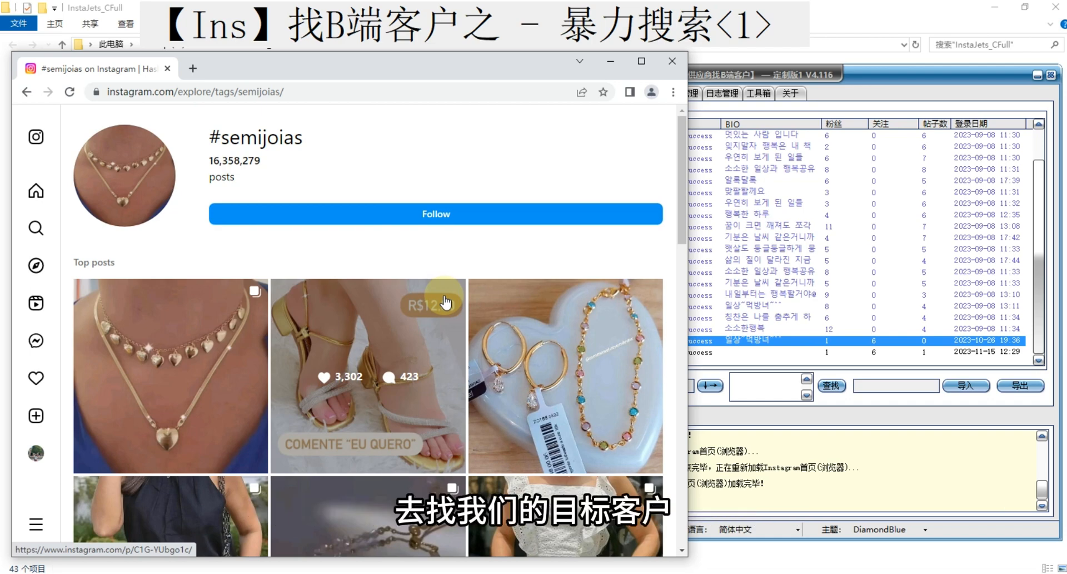
Open the R$12,00 sandals post among the top posts and read its caption down to the hashtags
scroll(455, 313, "down", 1)
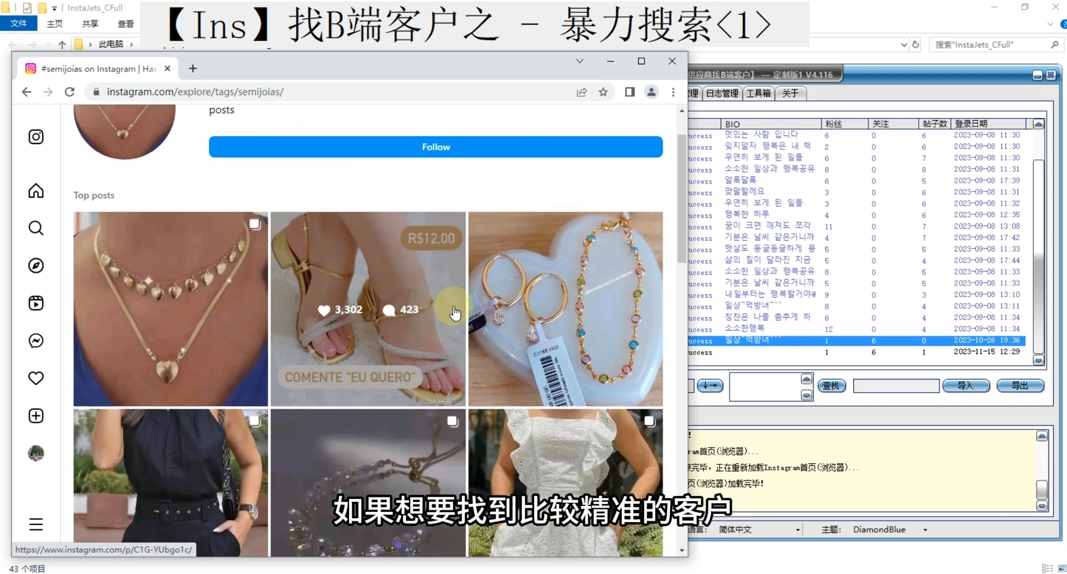
left_click(398, 340)
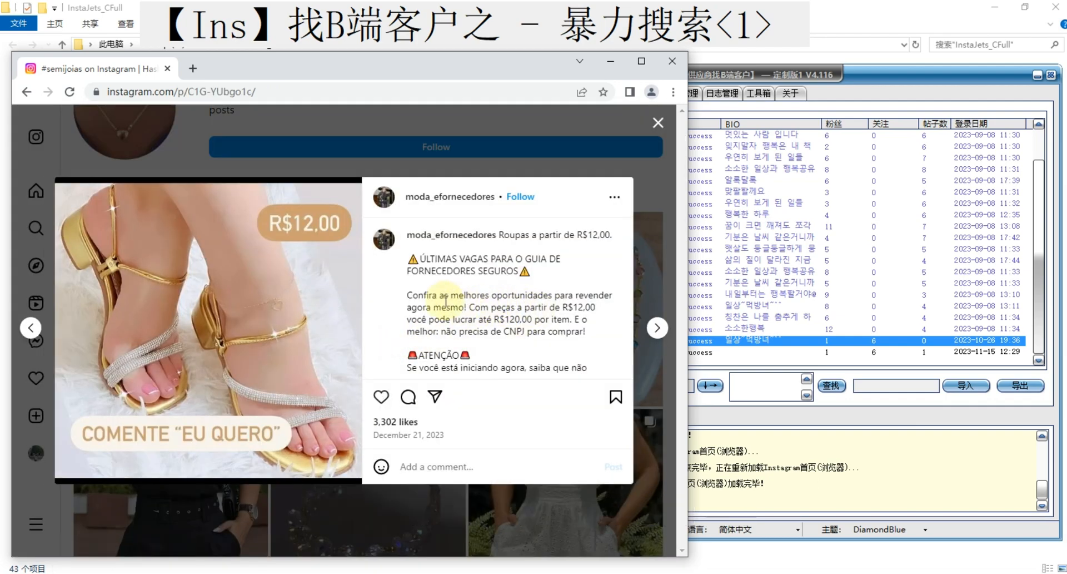
left_click_drag(510, 234, 547, 332)
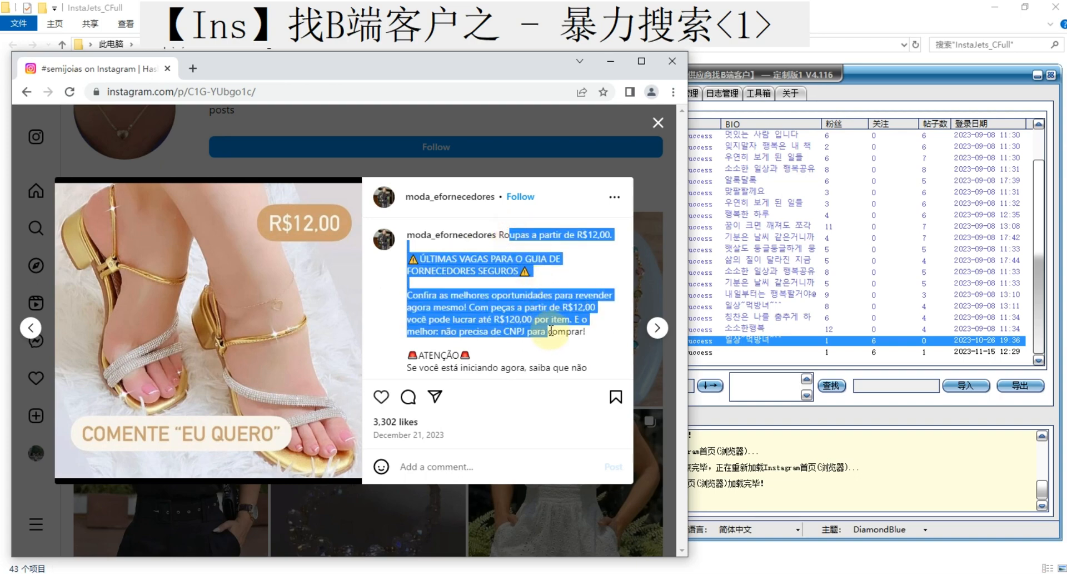
scroll(548, 332, "down", 1)
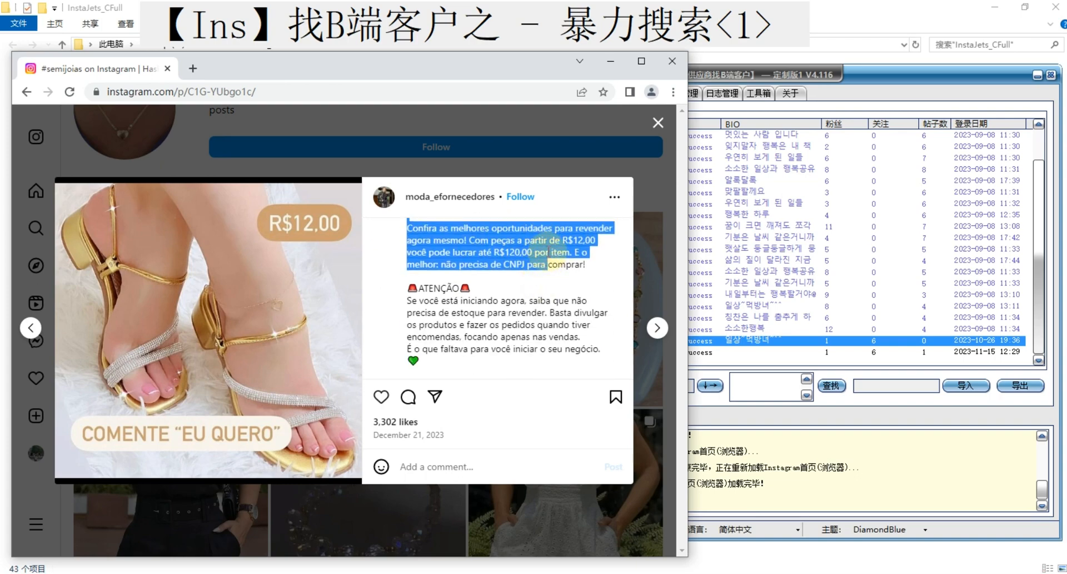
left_click(547, 253)
scroll(542, 261, "down", 1)
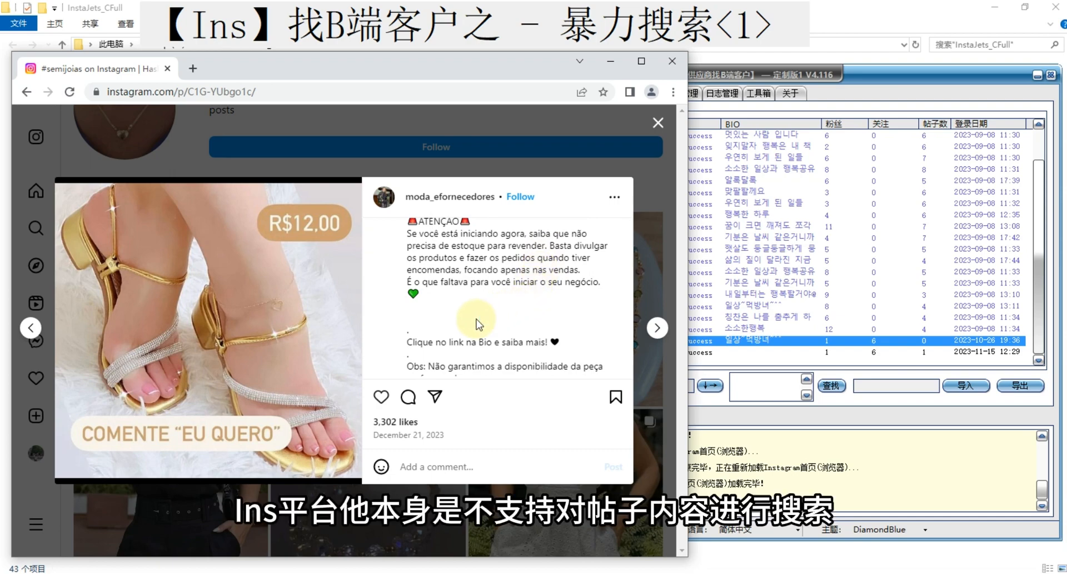
scroll(461, 300, "down", 3)
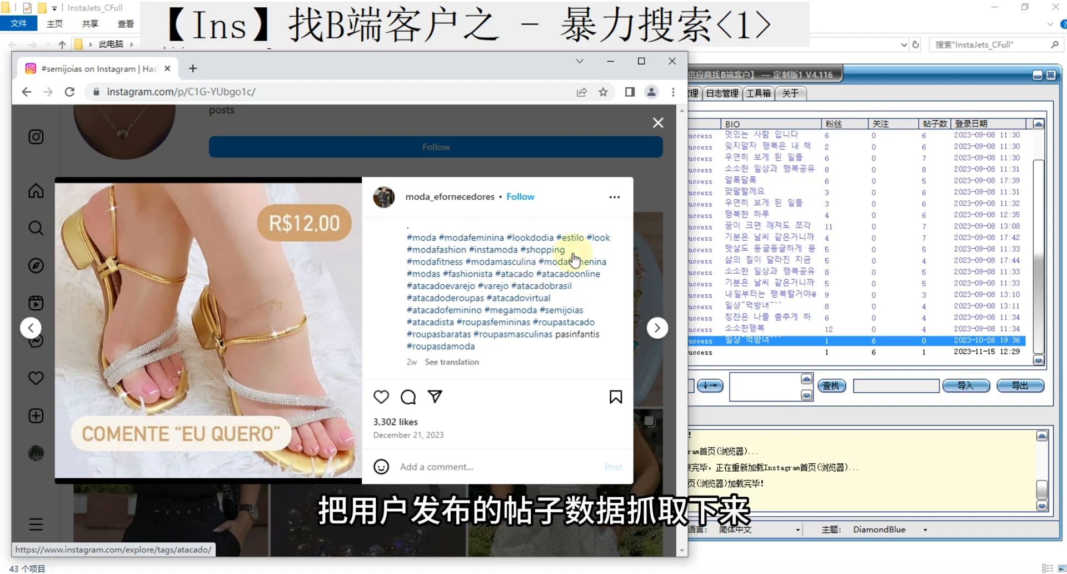
Switch to the post search in InstaJets and view the filter settings for search results without changing them
left_click(819, 74)
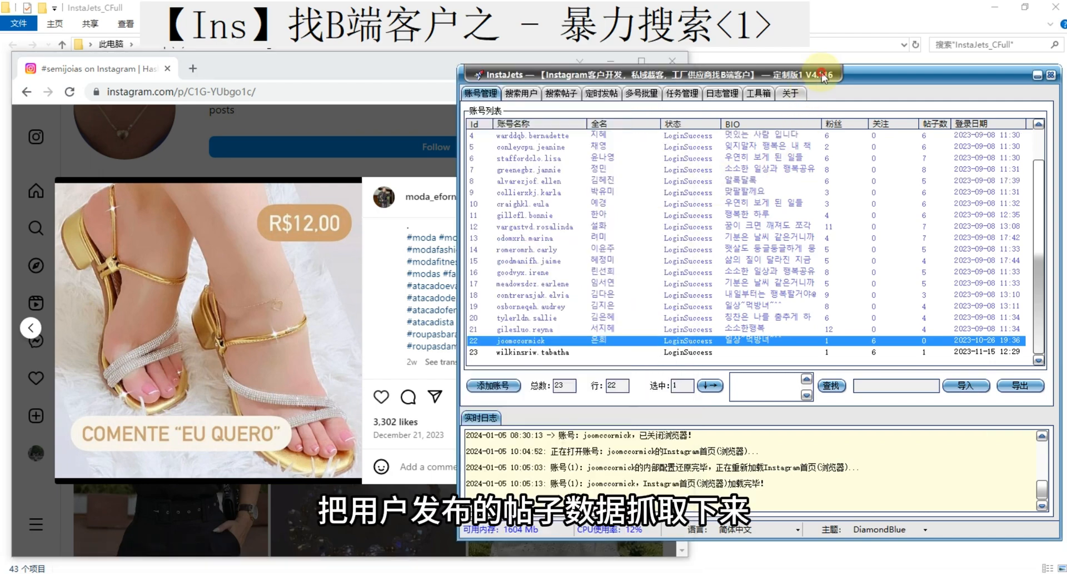
left_click(561, 93)
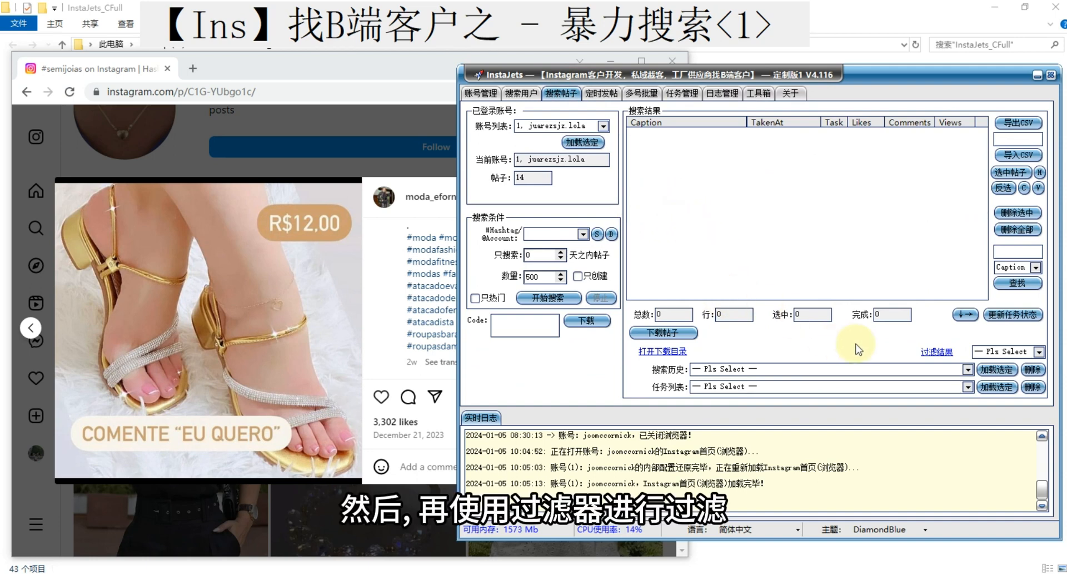
left_click(937, 352)
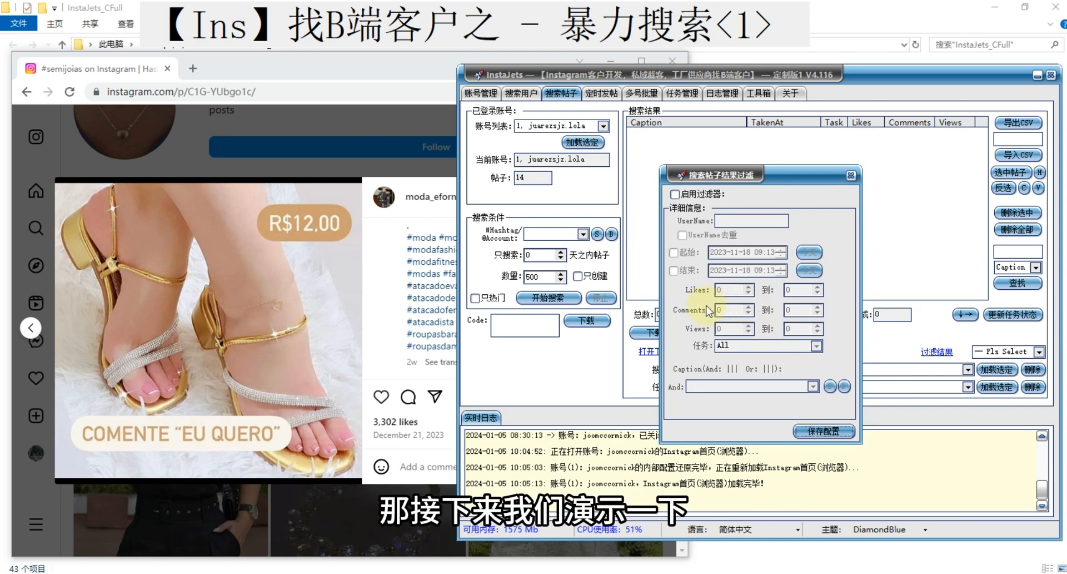
left_click(853, 177)
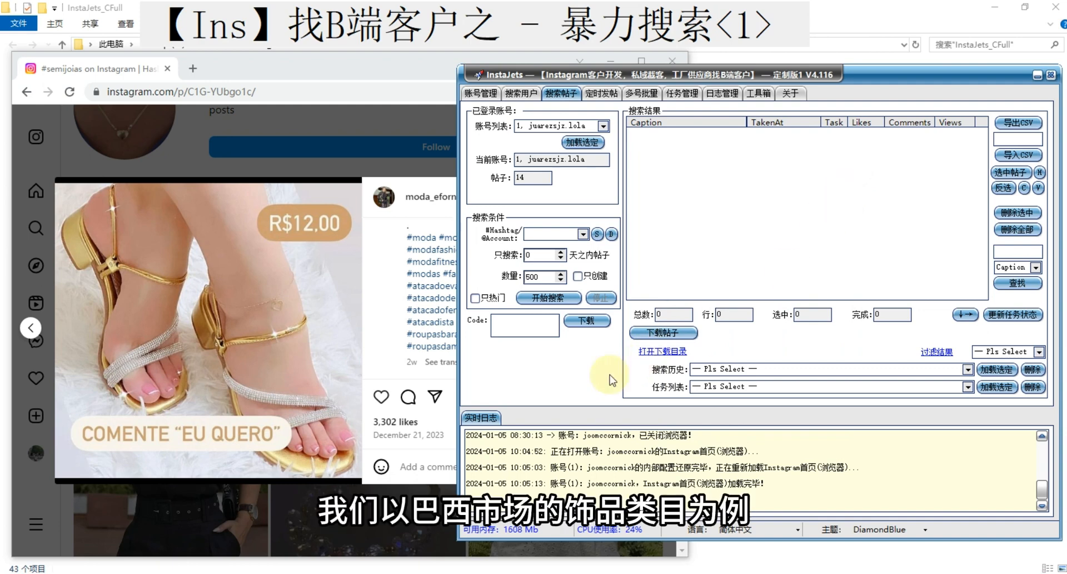
Switch to the Notepad notes and select the three hashtags #semijoias #semijoia #semijóias
key("alt+Tab")
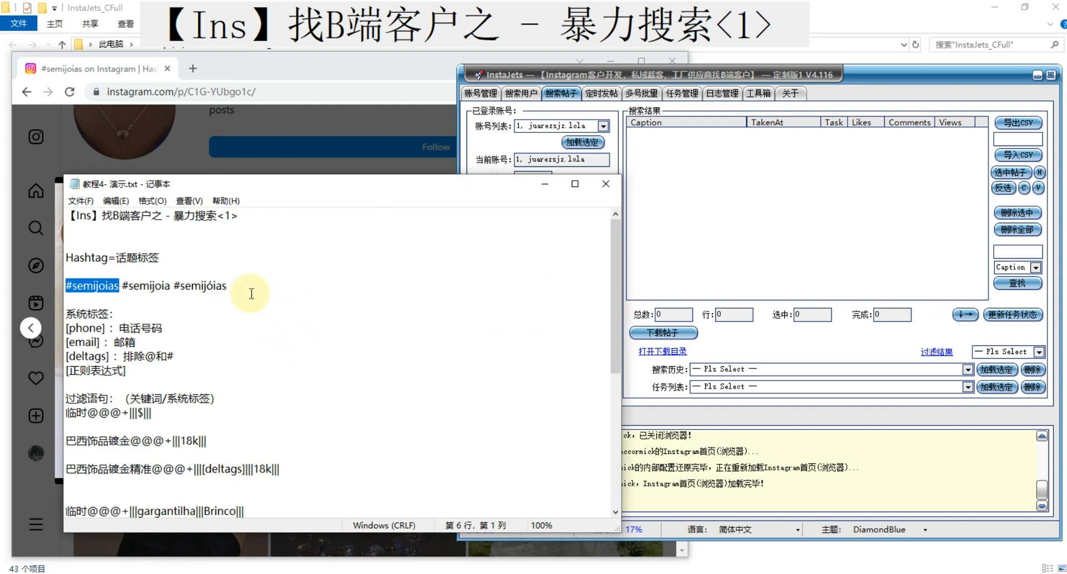
left_click_drag(245, 286, 61, 287)
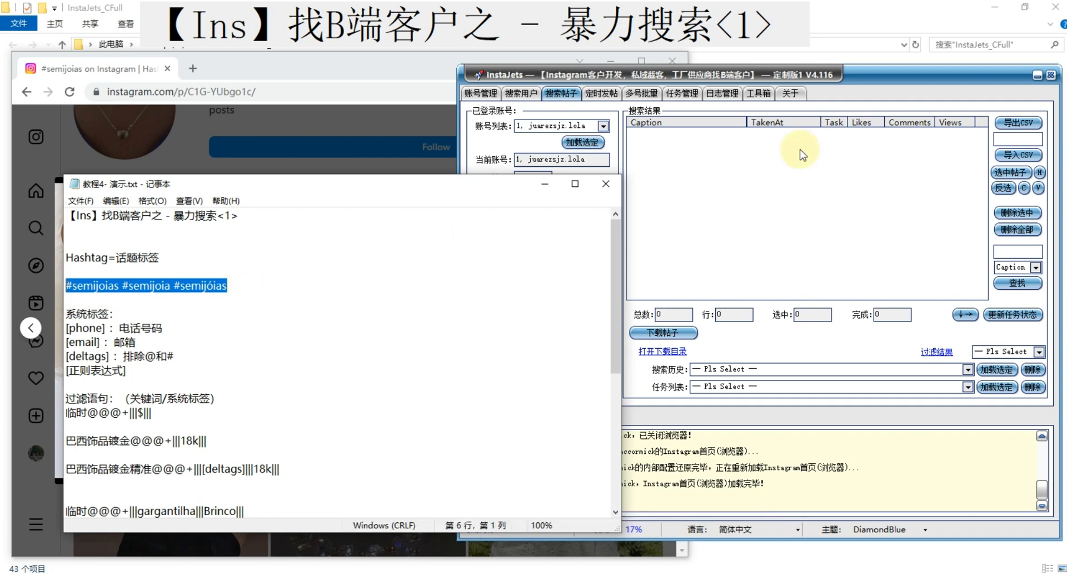
Load the logged-in account listed as entry 22 for post searching in InstaJets
left_click(678, 79)
left_click(603, 126)
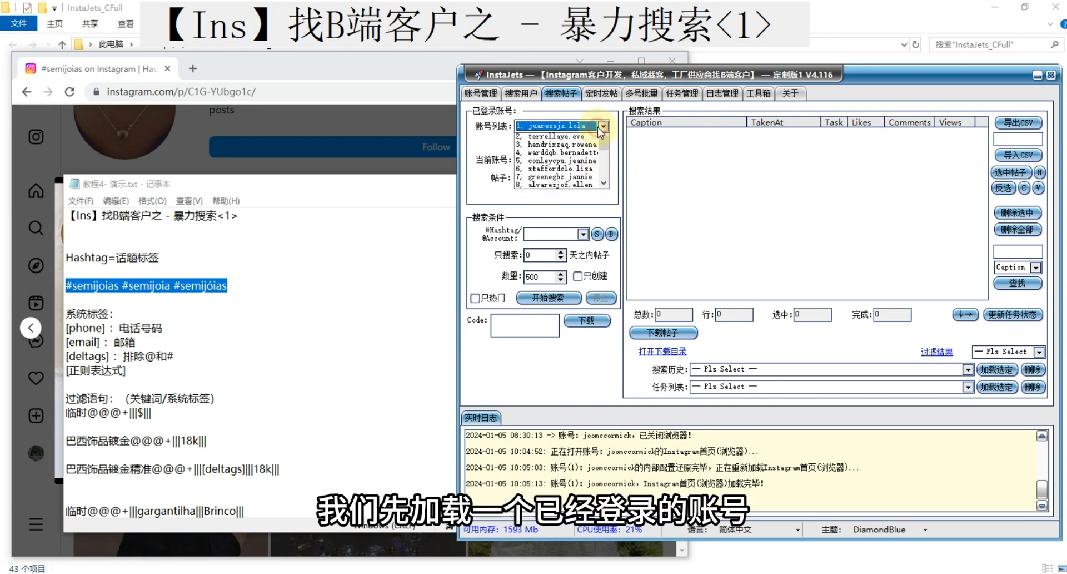
scroll(578, 175, "down", 5)
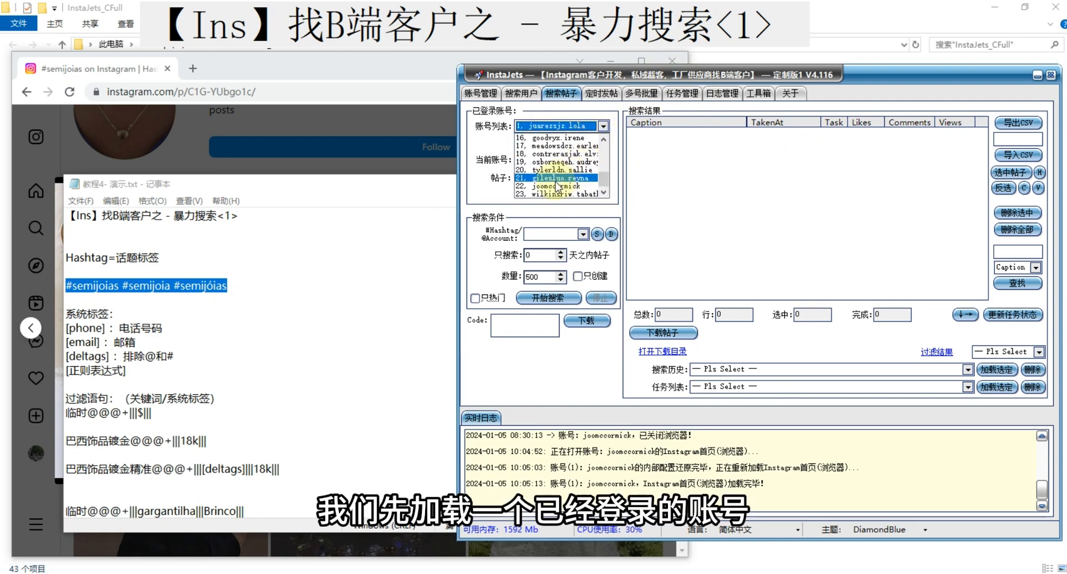
left_click(576, 186)
left_click(583, 142)
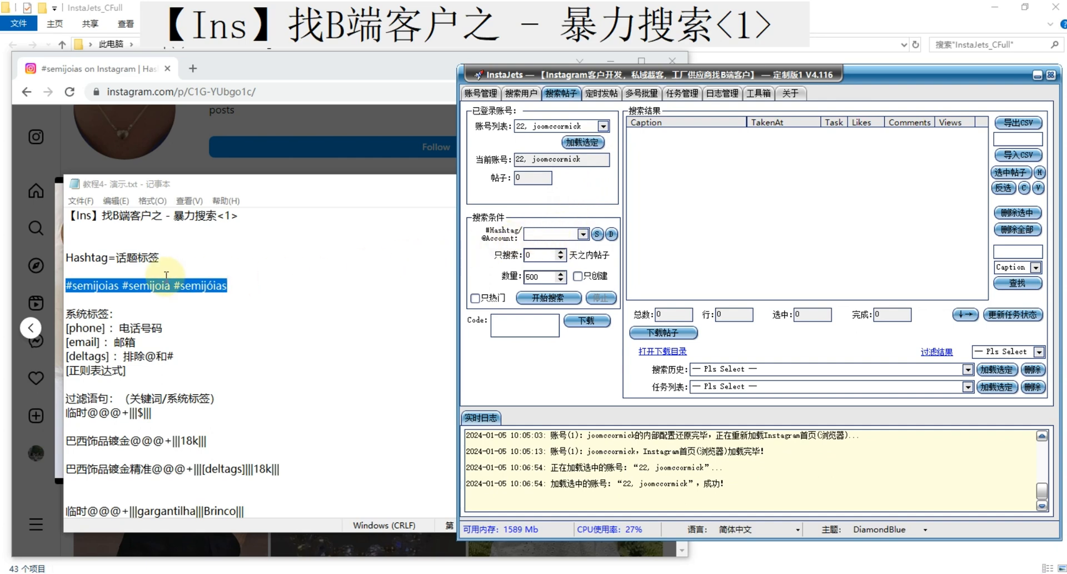
Copy #semijoias #semijoia #semijóias from the Notepad notes into the InstaJets post search as the hashtag condition
right_click(151, 284)
left_click(184, 326)
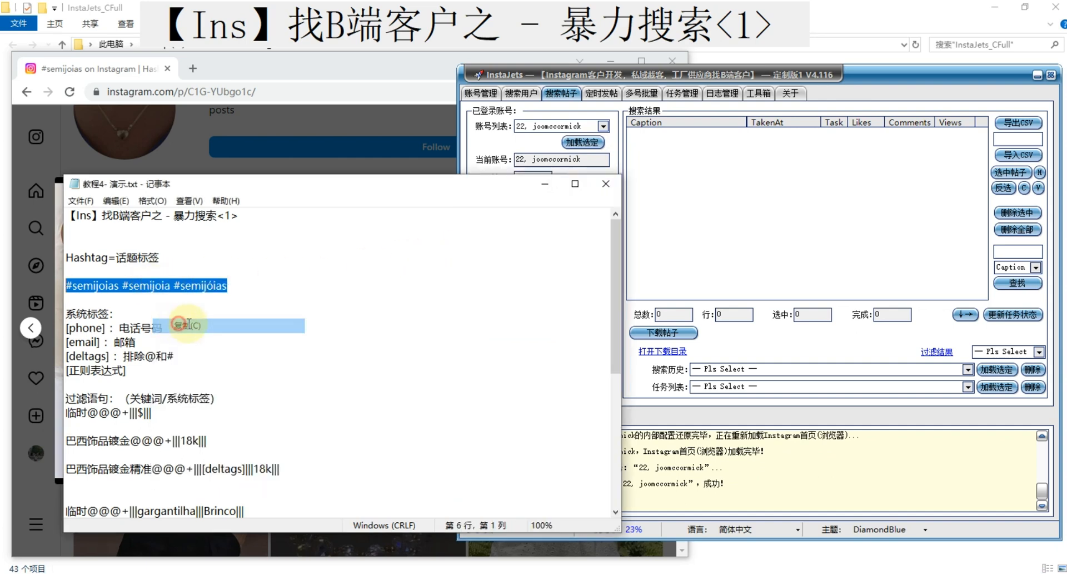
left_click(559, 208)
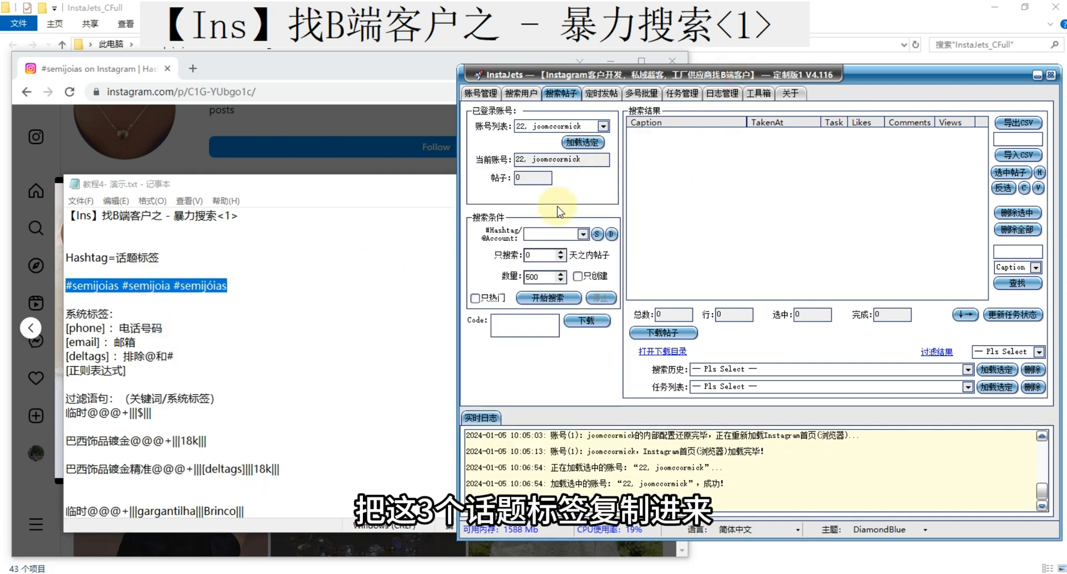
right_click(533, 236)
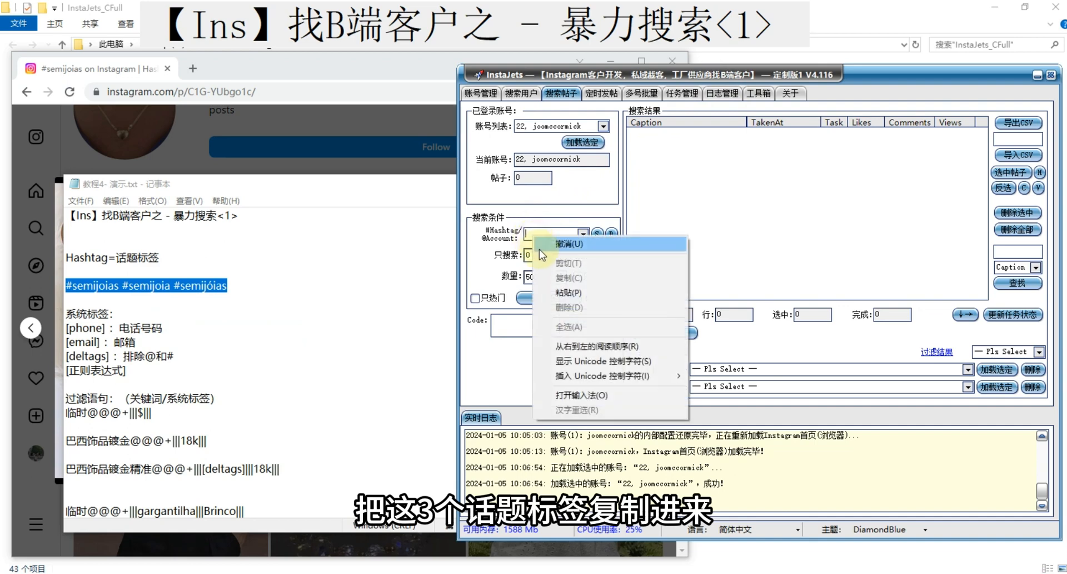
left_click(591, 300)
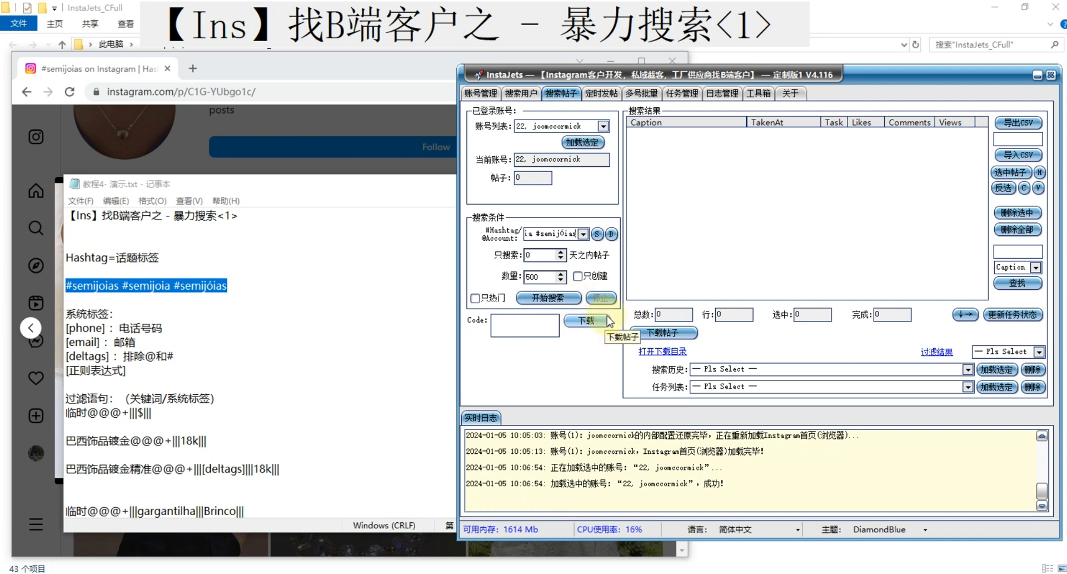
Set the post quantity to 200 and start the hashtag post search
left_click(530, 280)
key("BackSpace")
type("2")
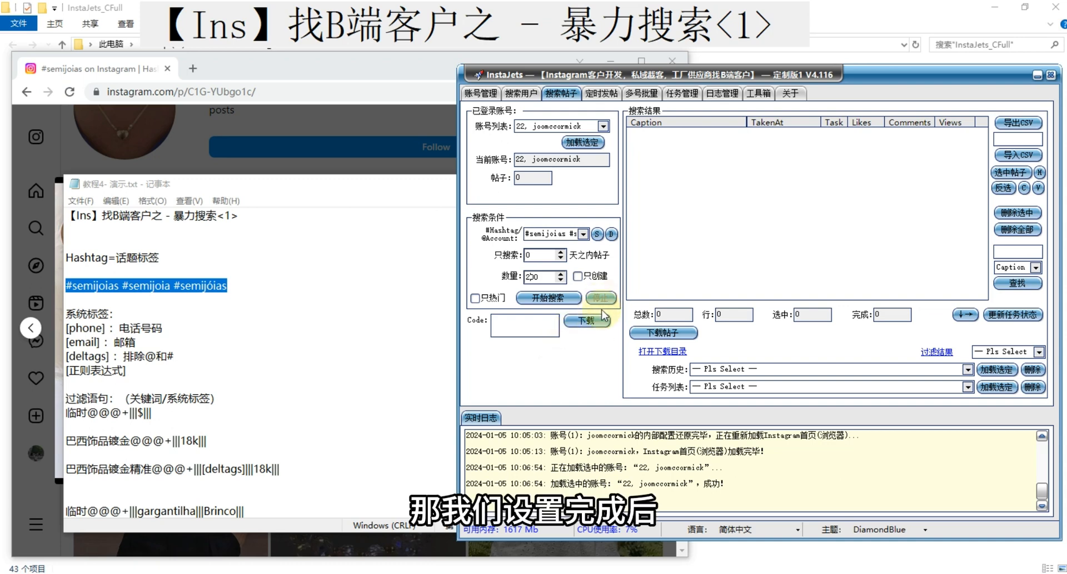
left_click(548, 299)
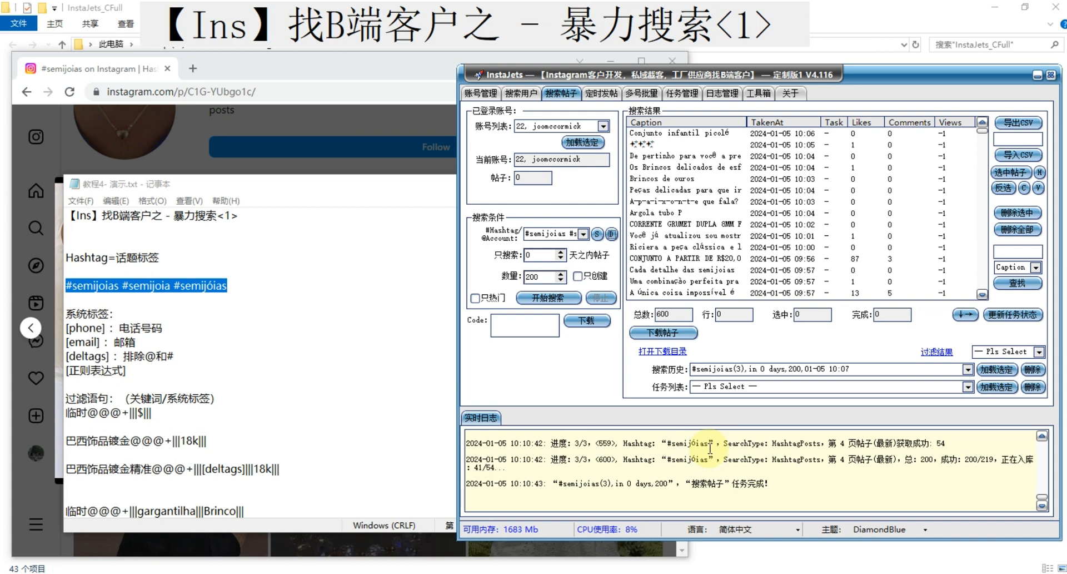
Load the logged-in account listed as entry 23 to get at its own search history
left_click(779, 368)
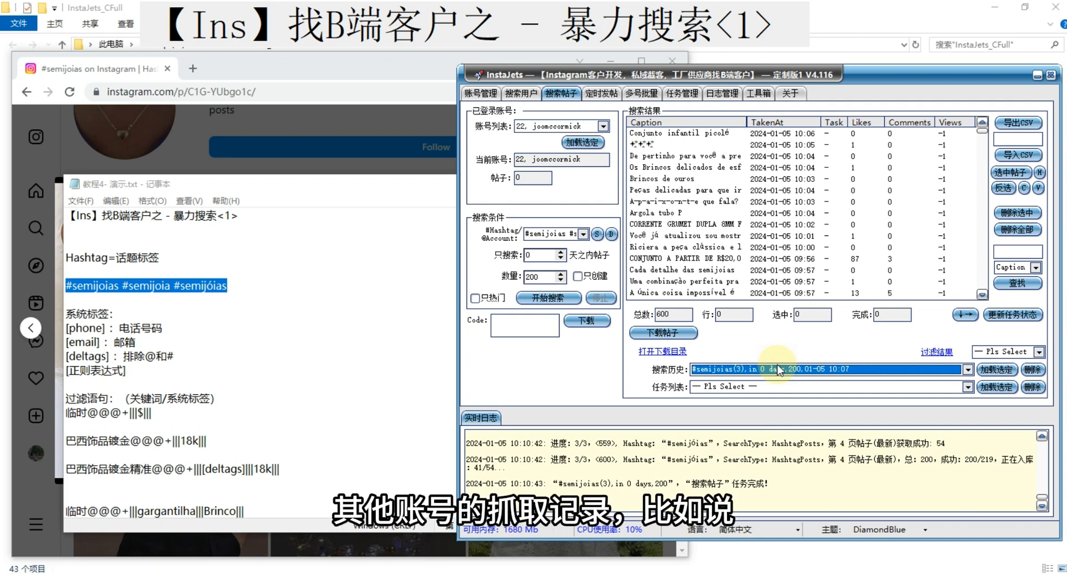
left_click(604, 126)
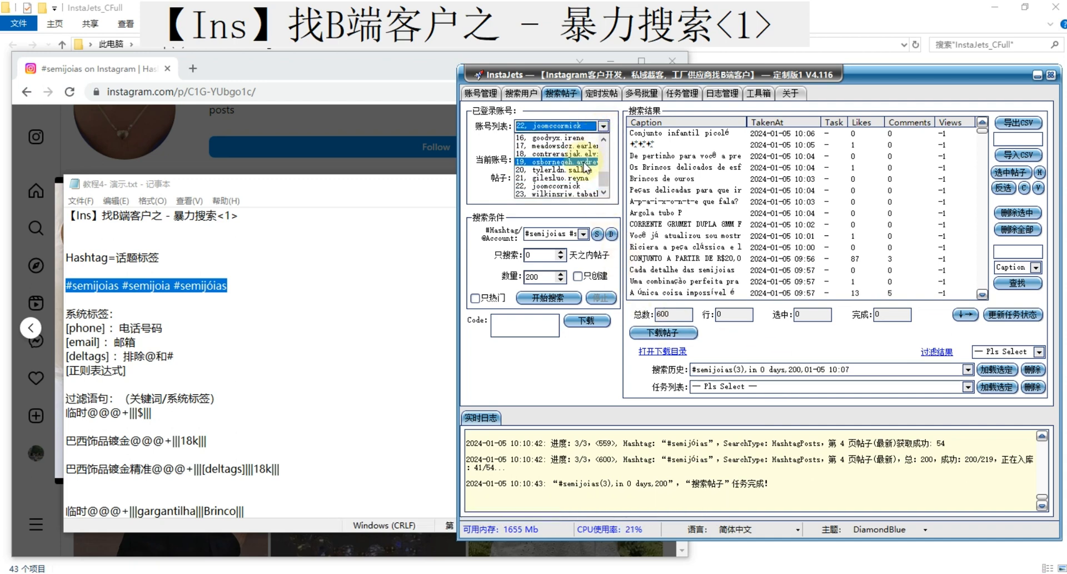
left_click(549, 194)
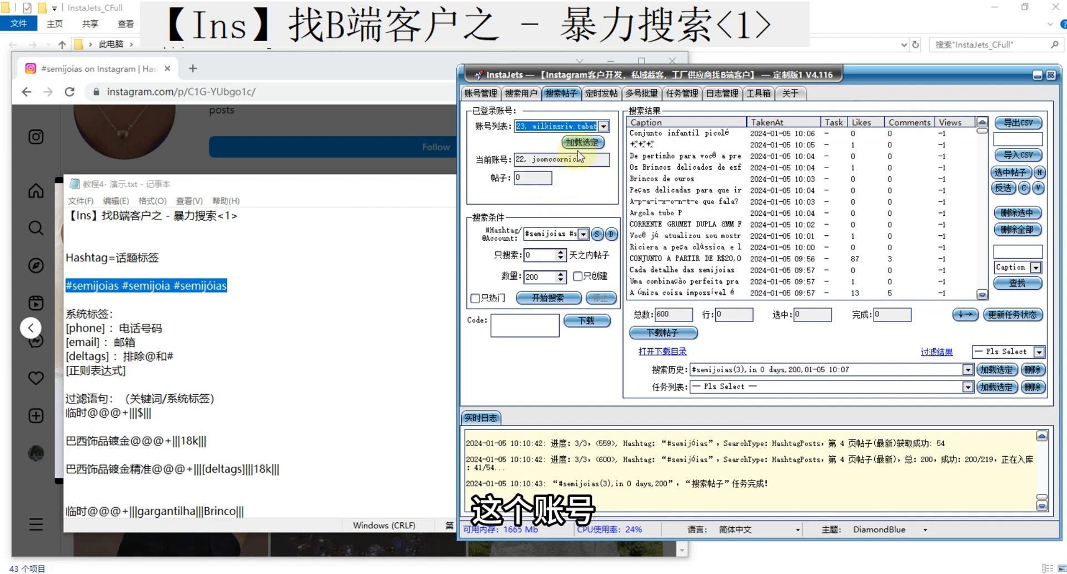
left_click(582, 143)
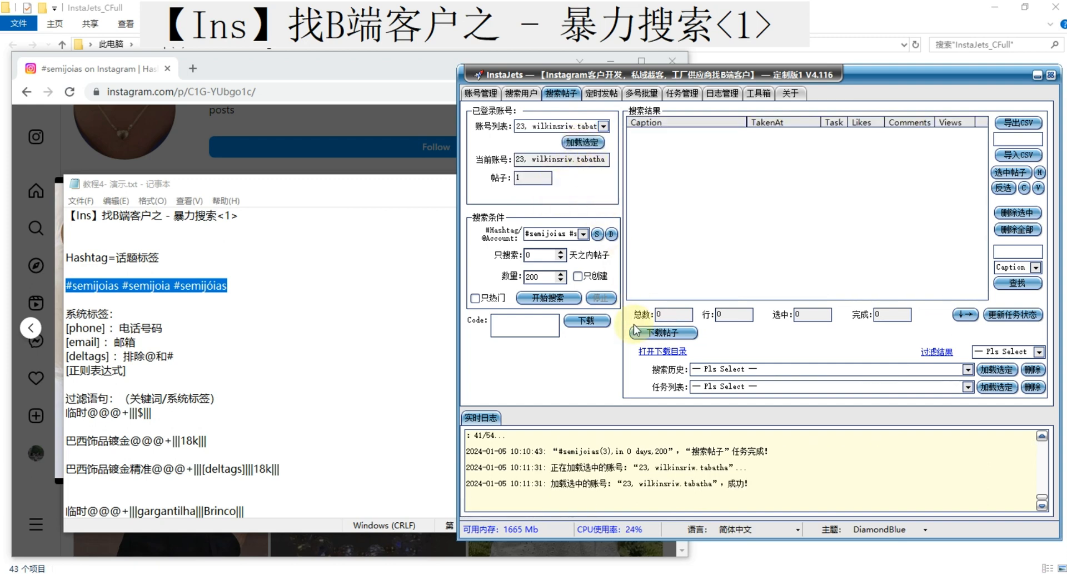
Load the search history record "#semijoias(3),in 0 days,2000,12-10 08:37" into the search results
left_click(730, 368)
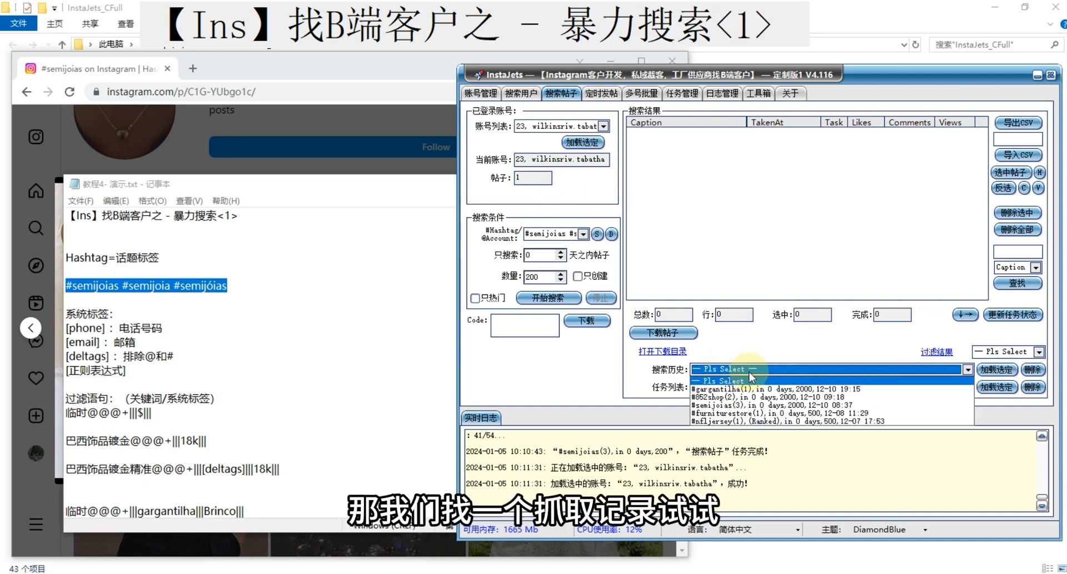
left_click(746, 404)
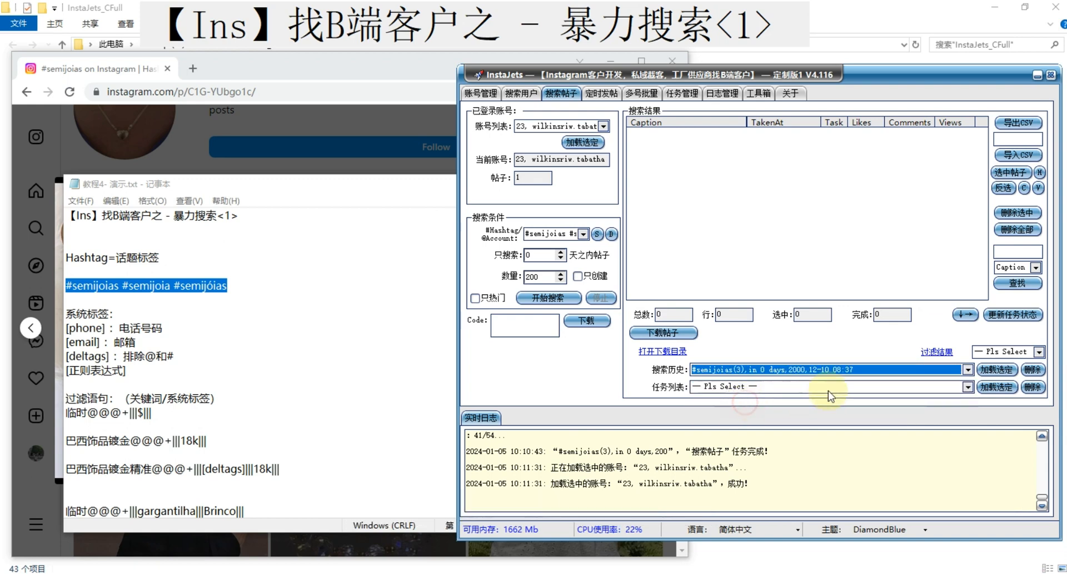
left_click(988, 370)
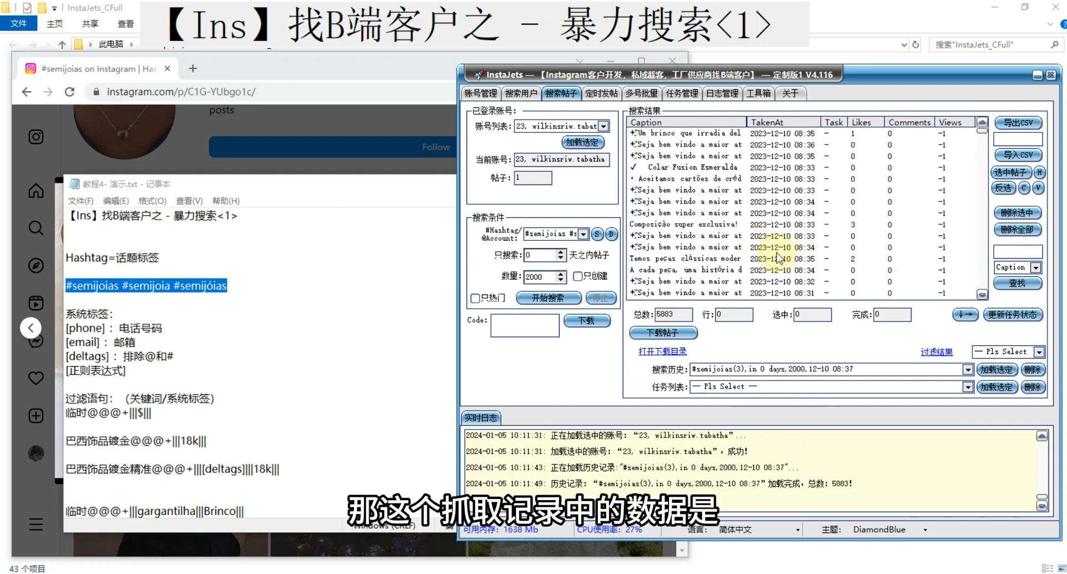
Open the filter settings for the post search results and enable the filter, keeping the notes' filter statements in view
left_click(678, 316)
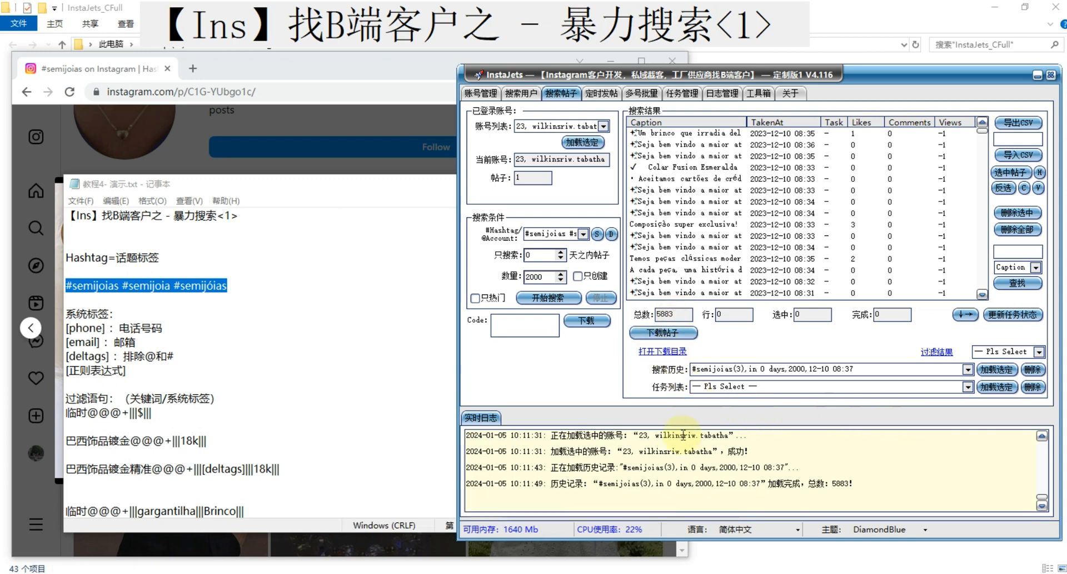
left_click(353, 571)
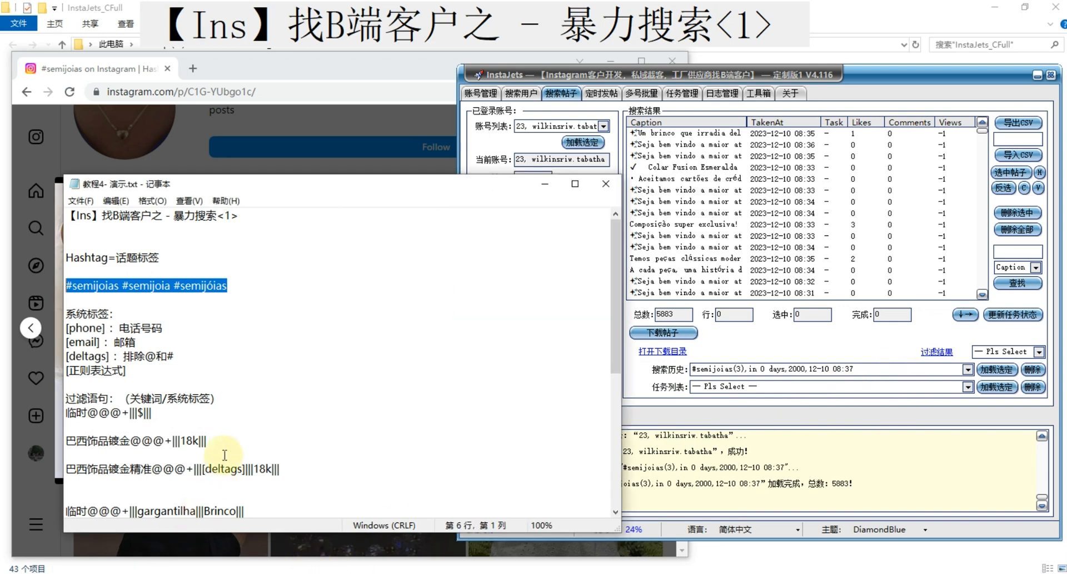
scroll(220, 356, "down", 1)
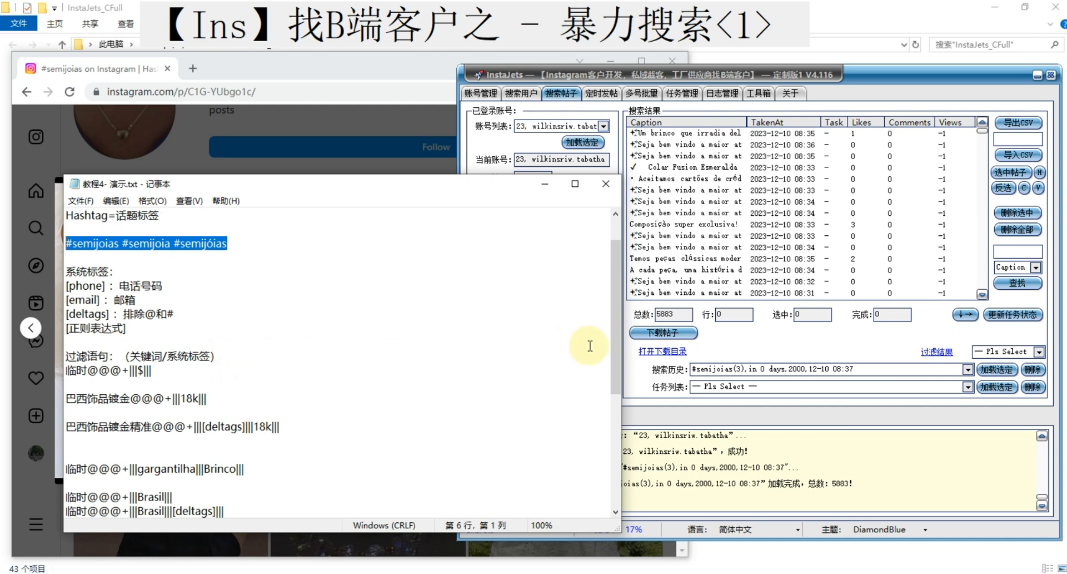
left_click(937, 352)
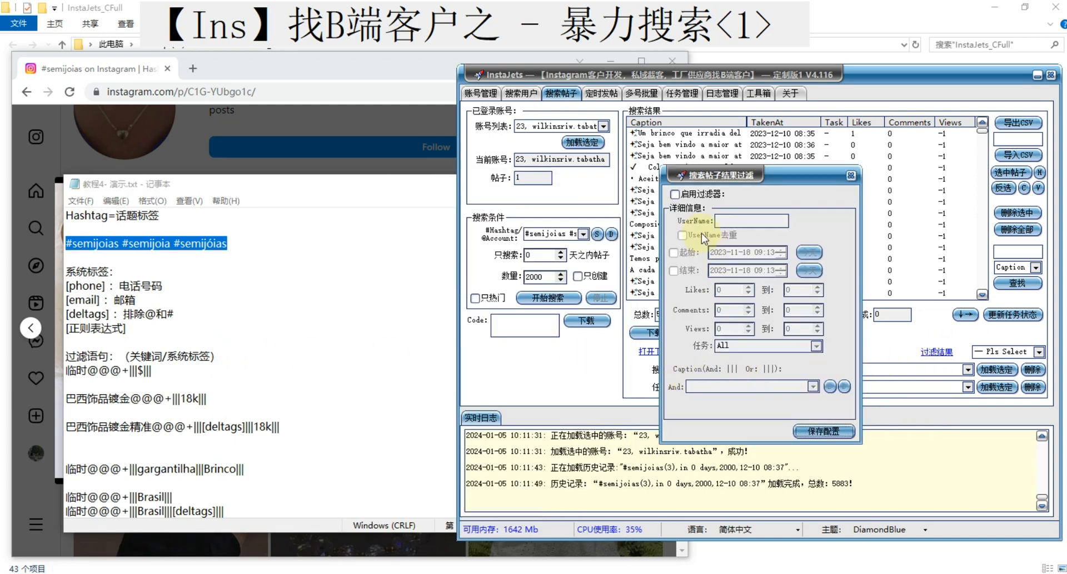
left_click(723, 194)
left_click(699, 385)
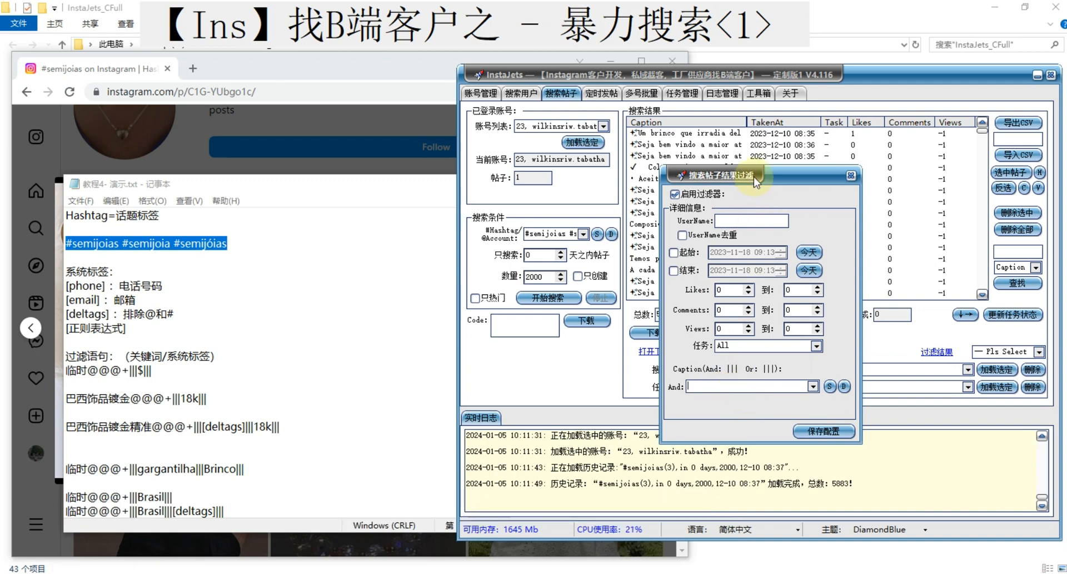
left_click_drag(754, 176, 785, 155)
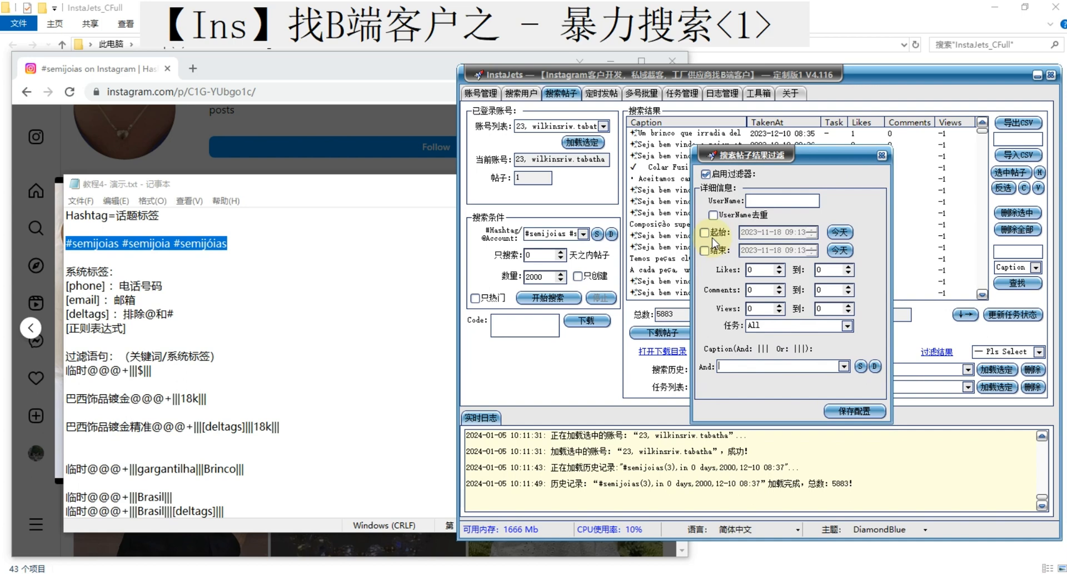
Examine the 巴西饰品镀金精准 filter statement in the Notepad notes: its name, the [deltags] tag, the 18k keyword and the ||| separators
left_click(169, 287)
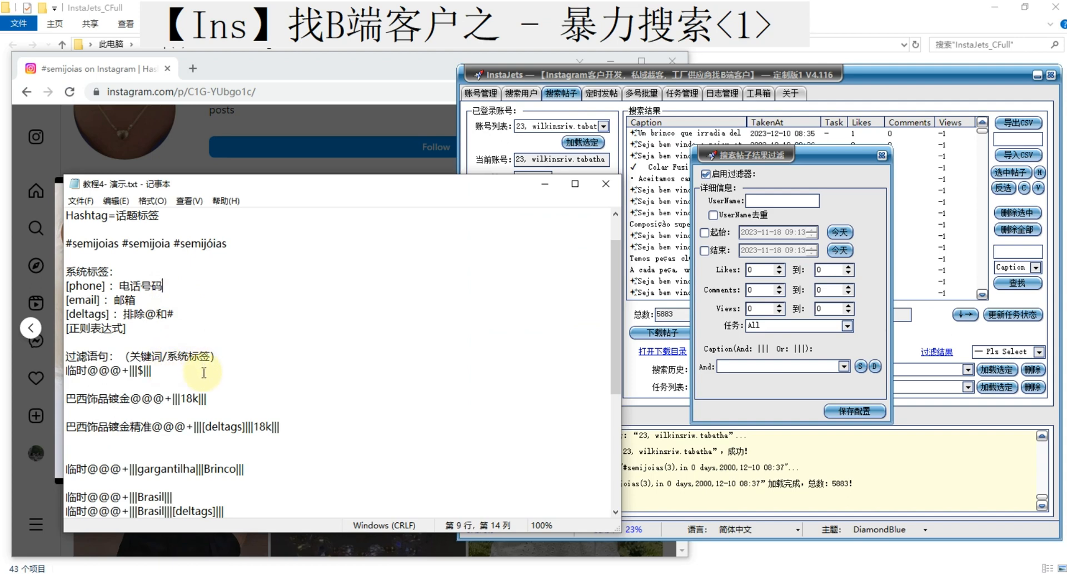
scroll(204, 372, "down", 1)
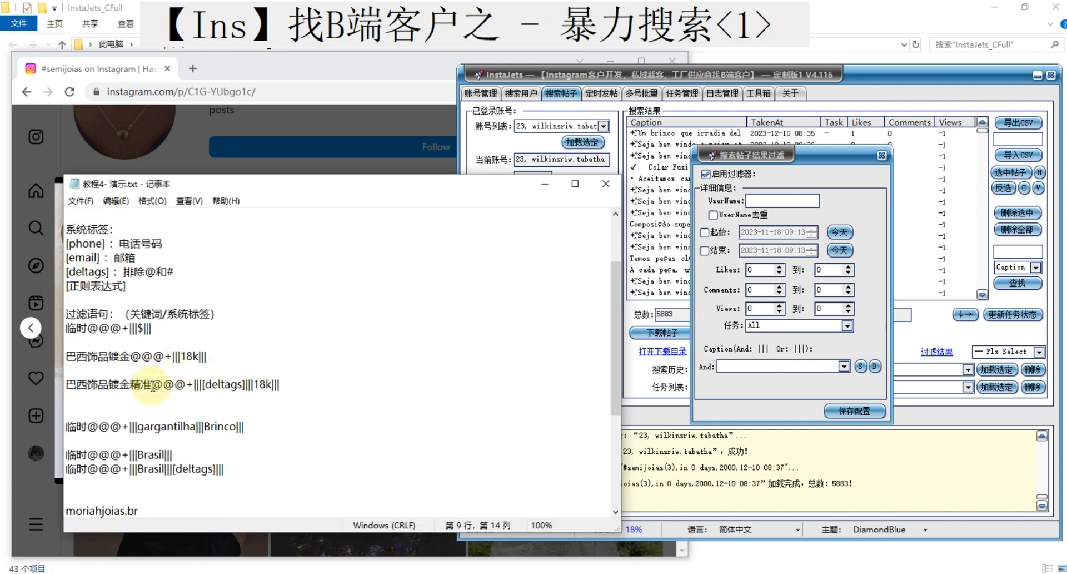
left_click_drag(152, 384, 68, 384)
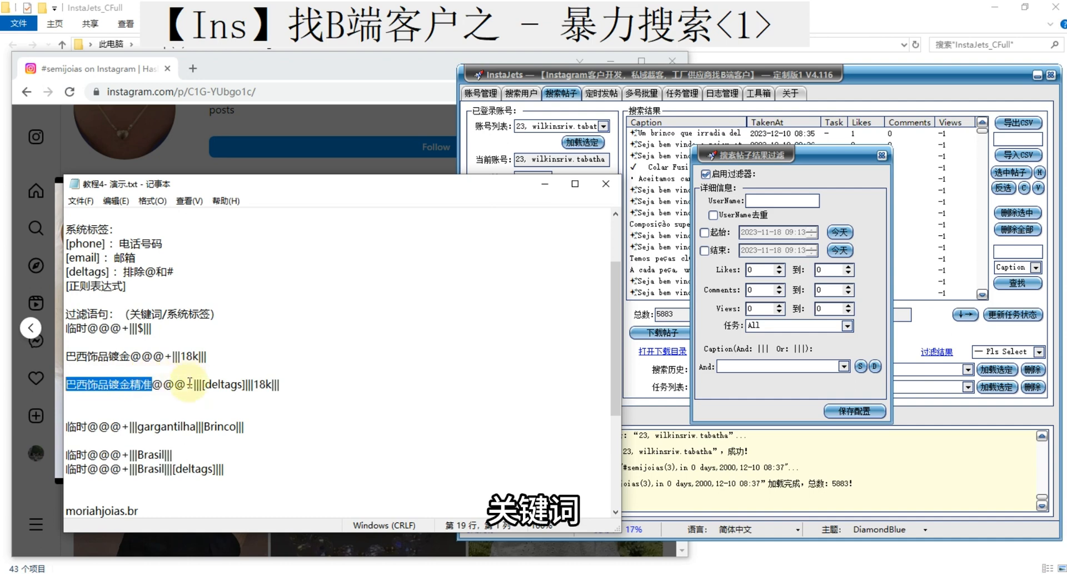
double_click(263, 384)
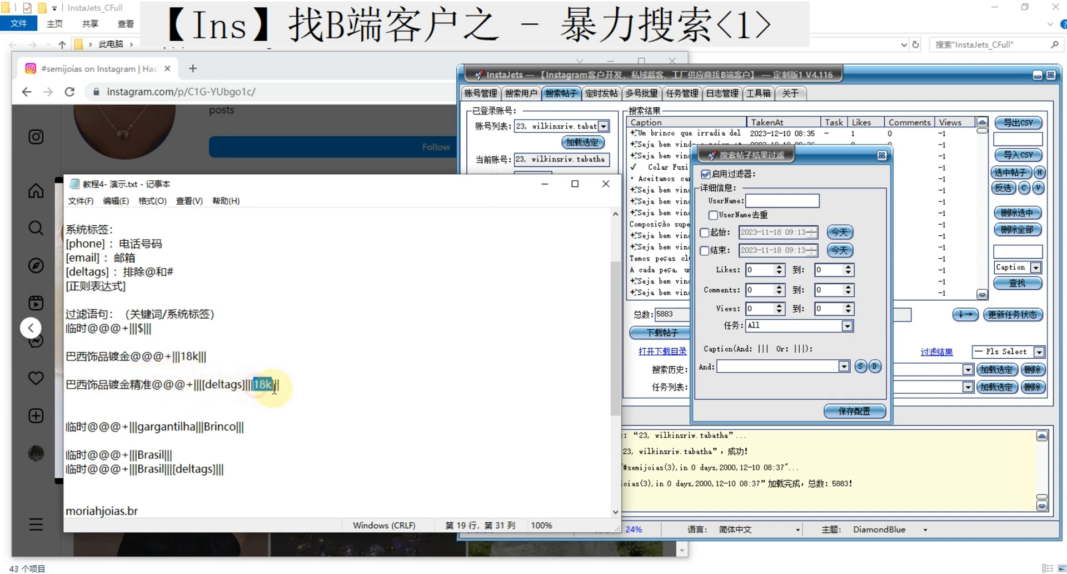
left_click_drag(203, 385, 242, 388)
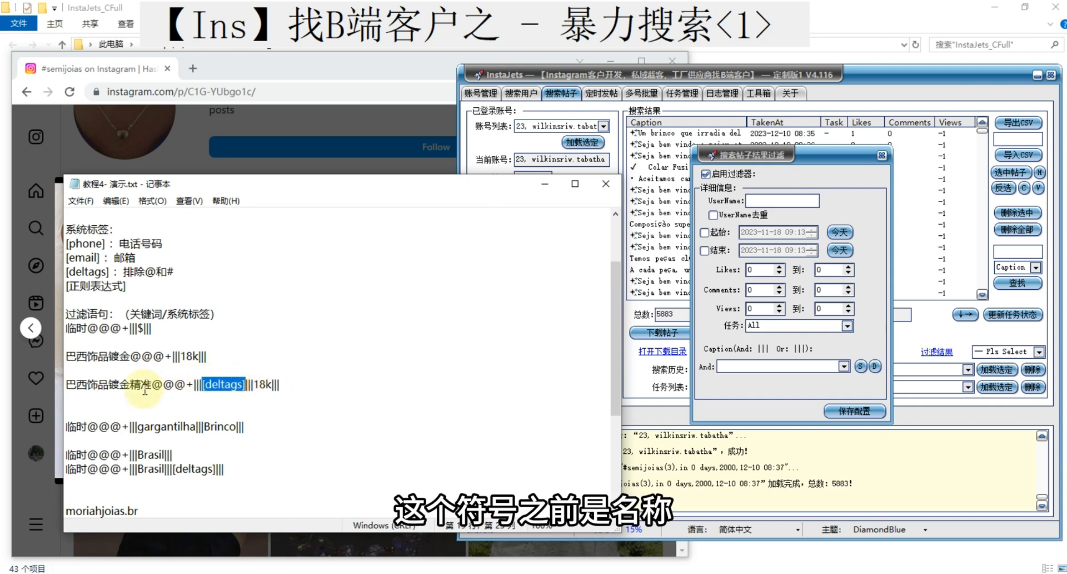
left_click_drag(152, 385, 66, 384)
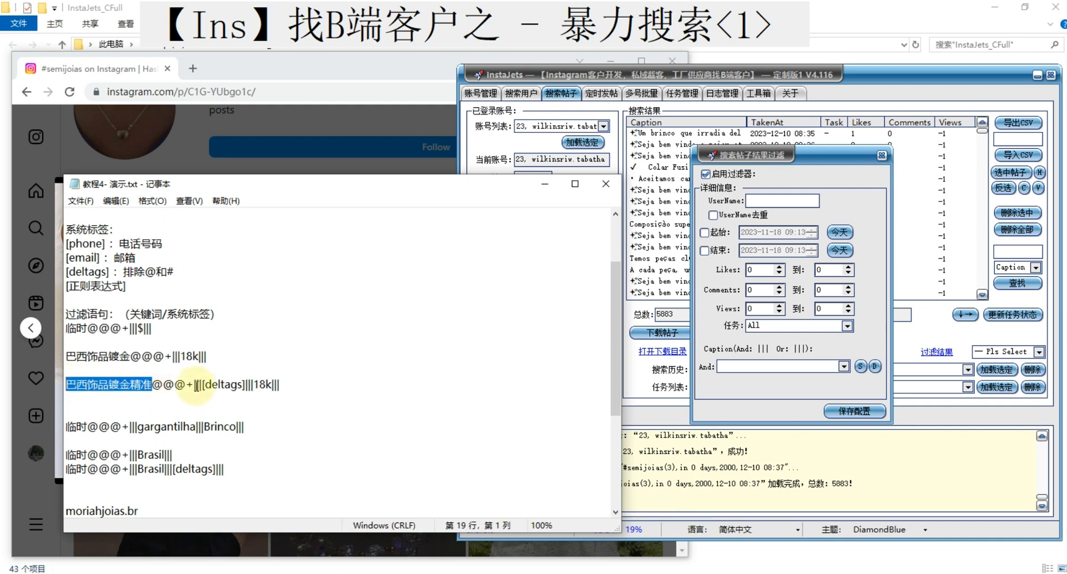
left_click_drag(205, 384, 270, 384)
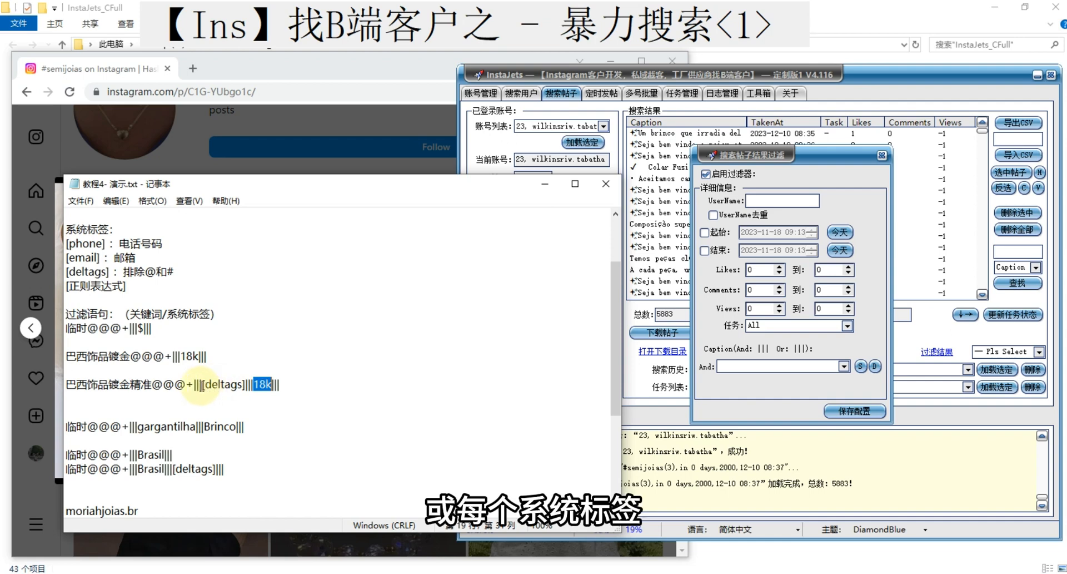
left_click_drag(204, 389, 245, 384)
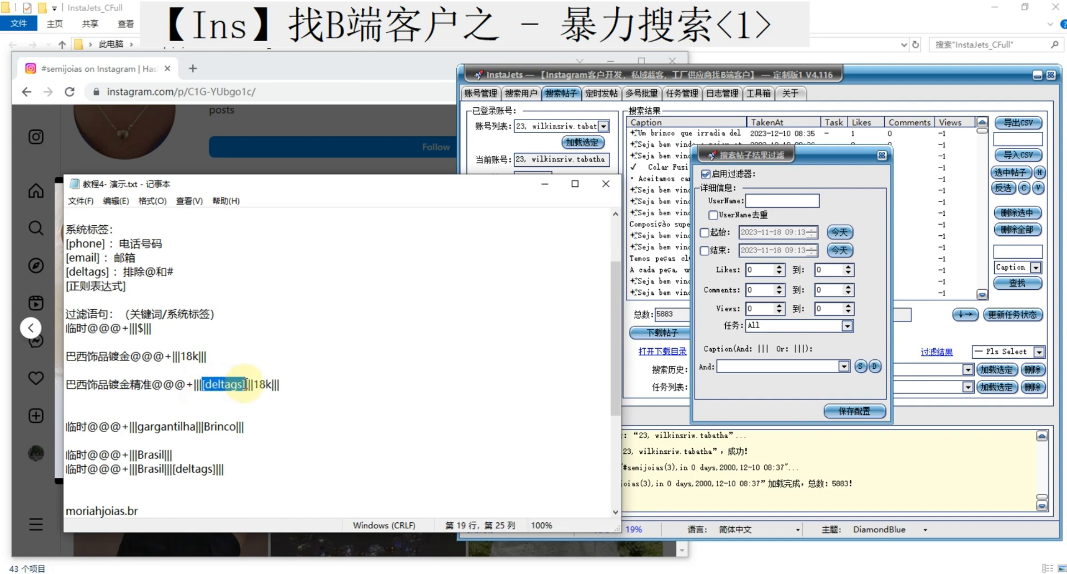
left_click(276, 384)
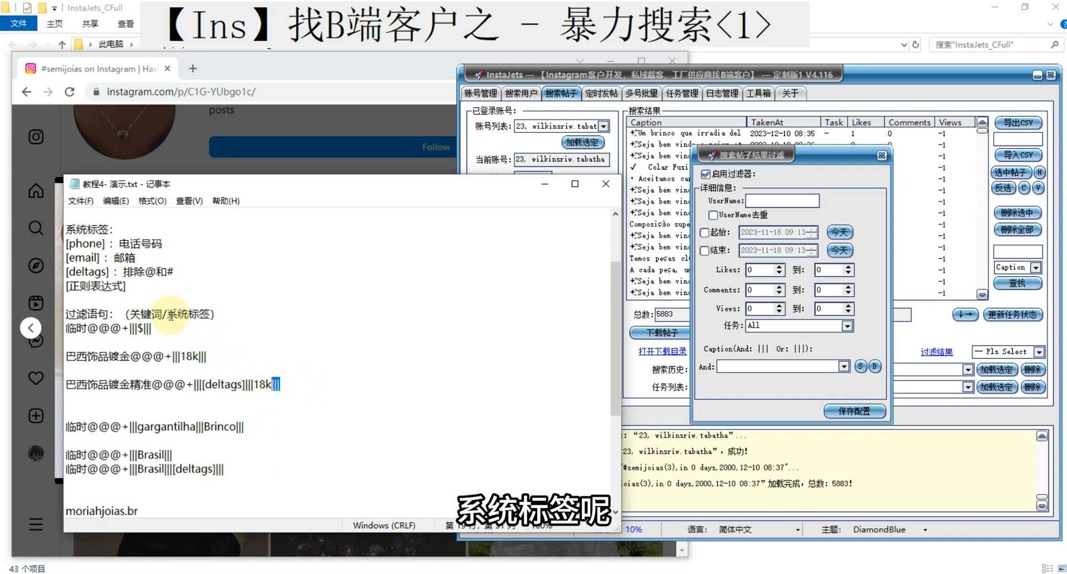
Examine the system tags [phone], [email], [正则表达式] and [deltags] and their meanings in the notes
left_click_drag(105, 243, 65, 243)
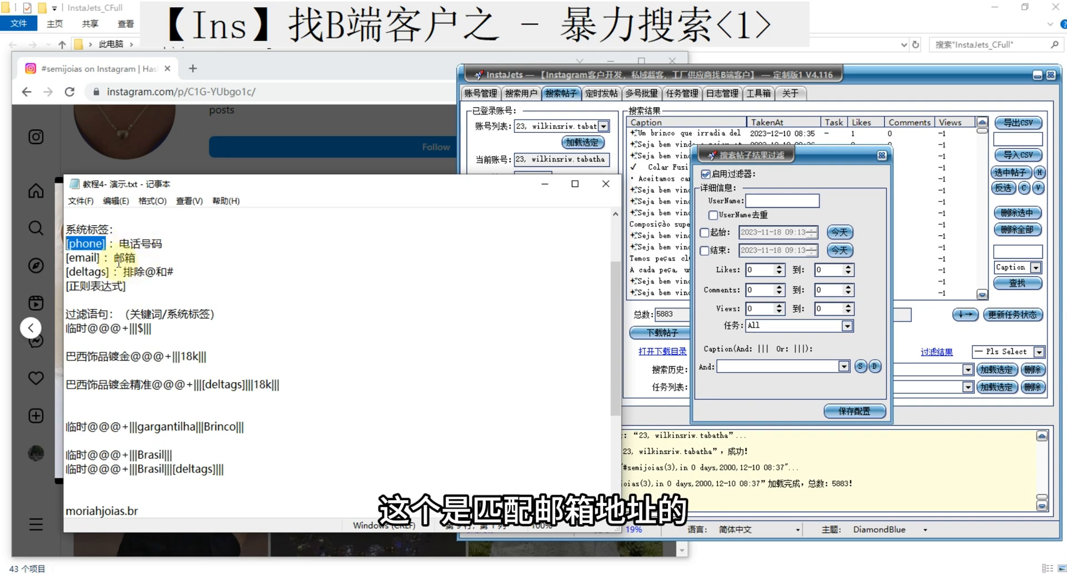
left_click_drag(101, 257, 65, 257)
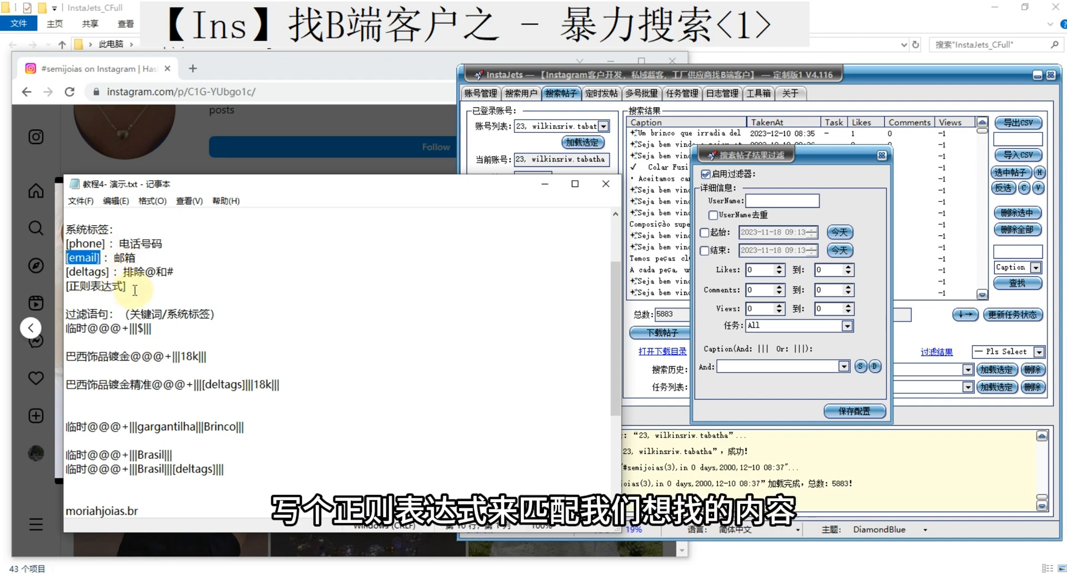
left_click_drag(128, 285, 65, 287)
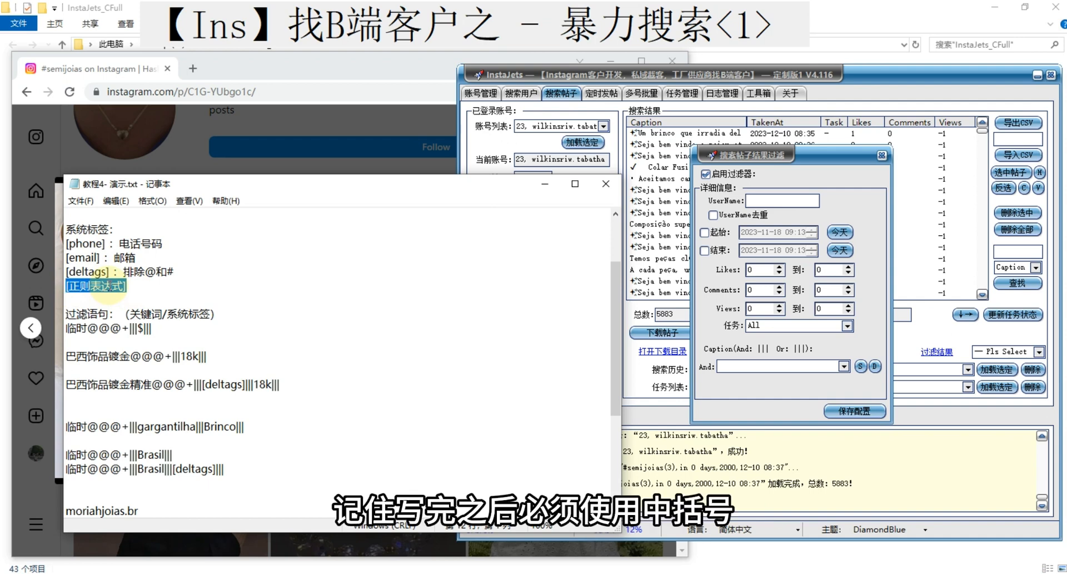
left_click_drag(127, 286, 58, 273)
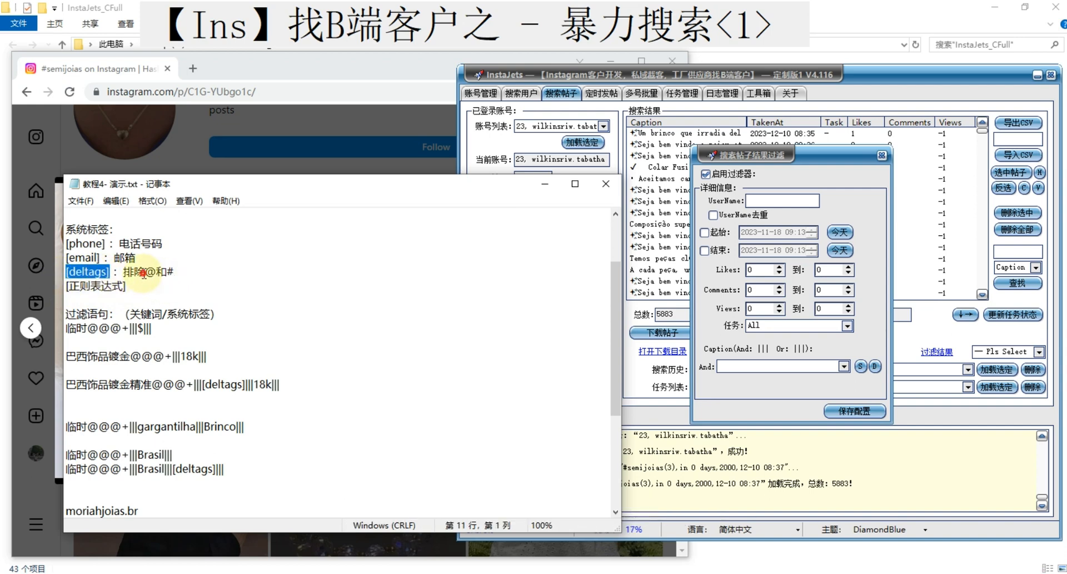
left_click_drag(144, 272, 169, 274)
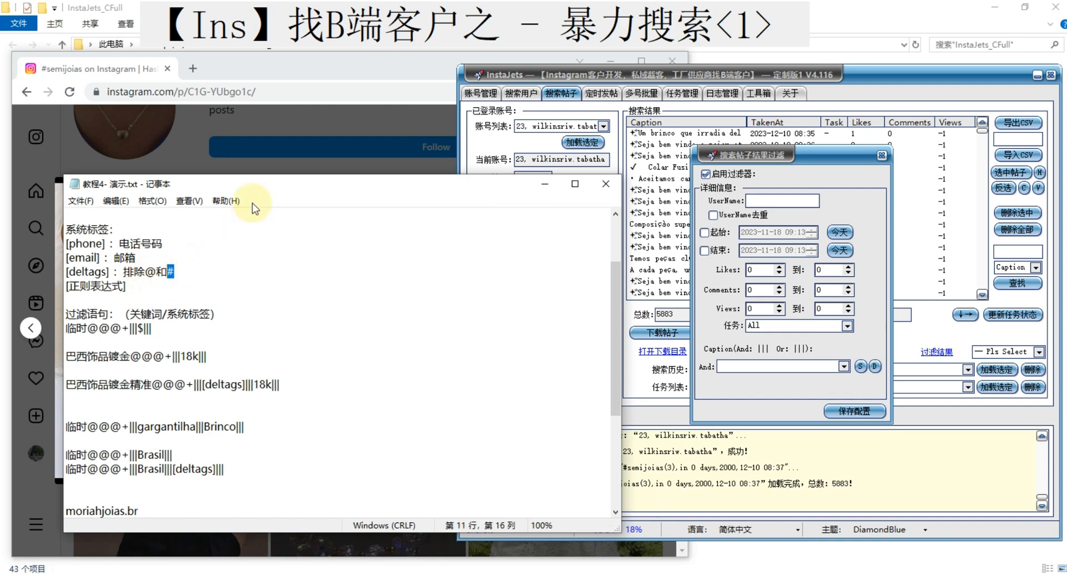
Switch to the open Instagram post in Chrome and examine its caption text and the hashtags beneath it
left_click(312, 72)
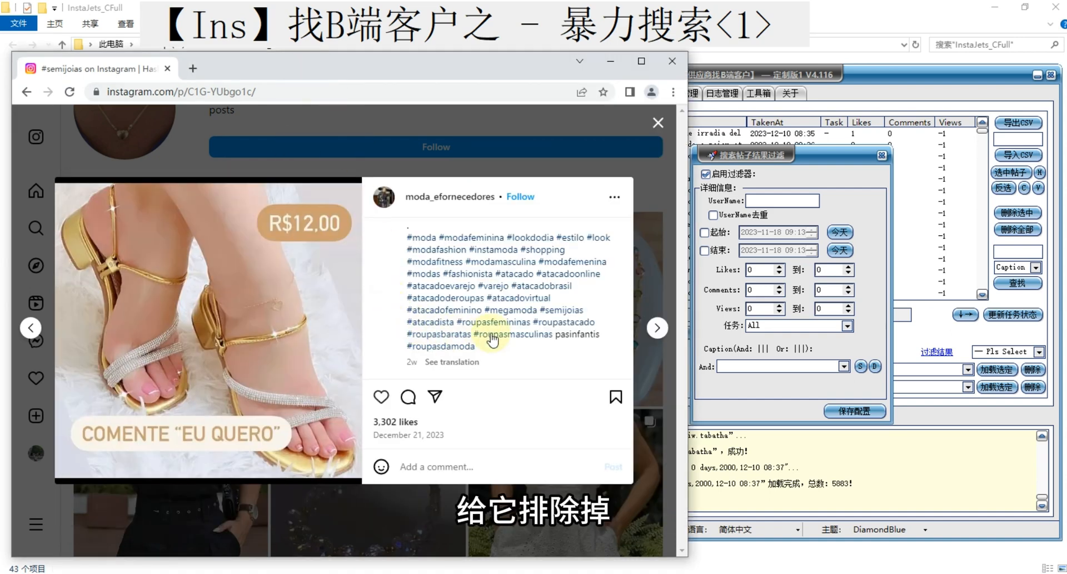
scroll(506, 328, "up", 3)
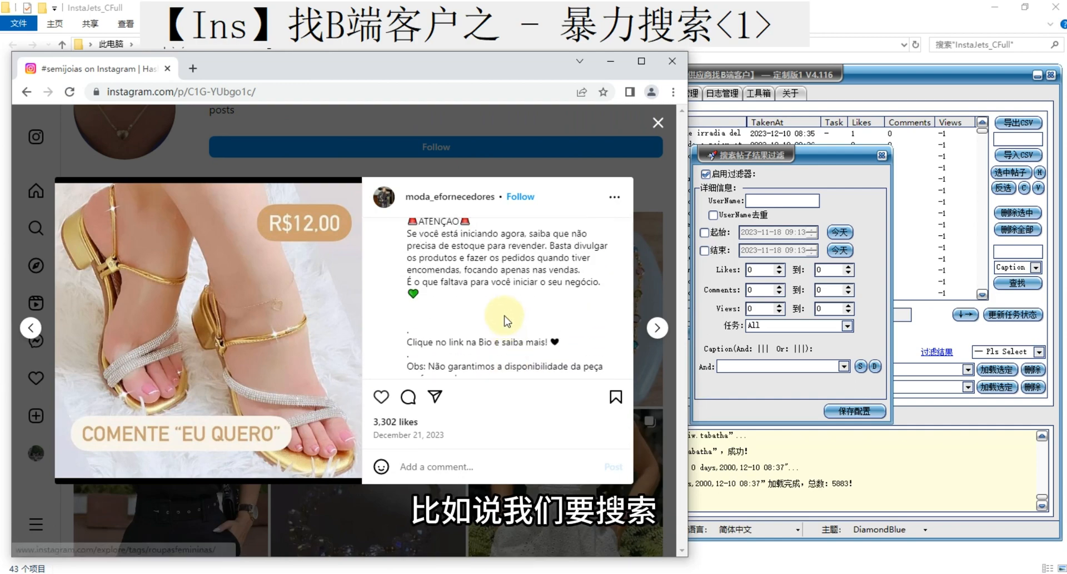
scroll(506, 320, "up", 3)
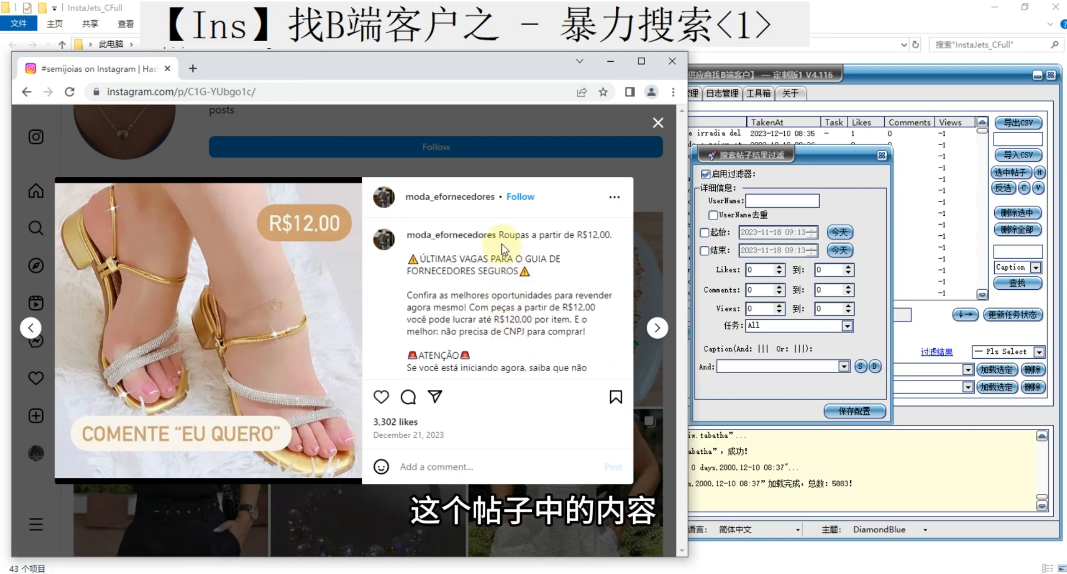
left_click_drag(505, 238, 535, 281)
scroll(542, 295, "down", 3)
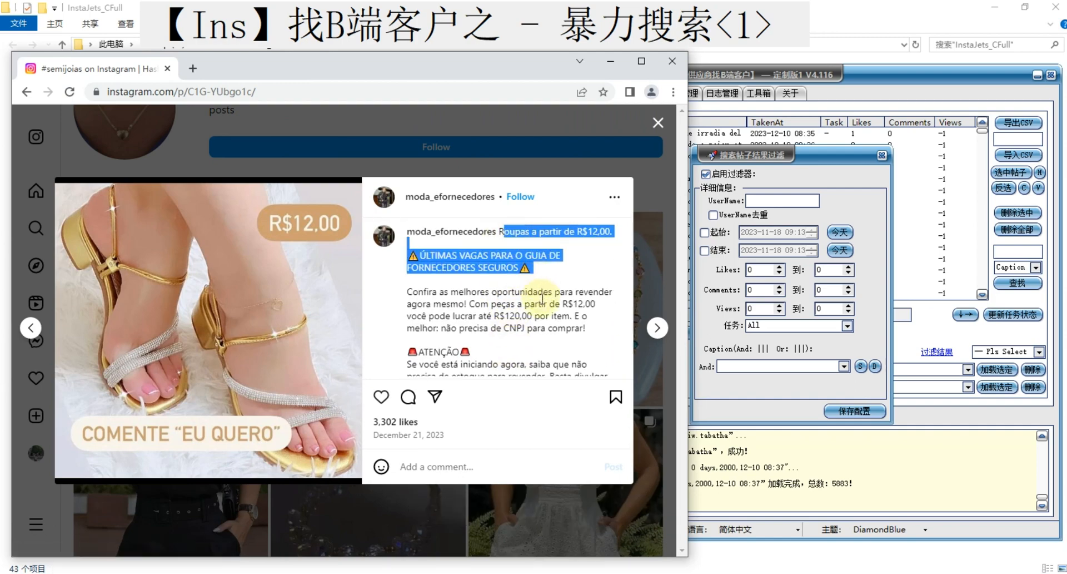
scroll(528, 300, "down", 5)
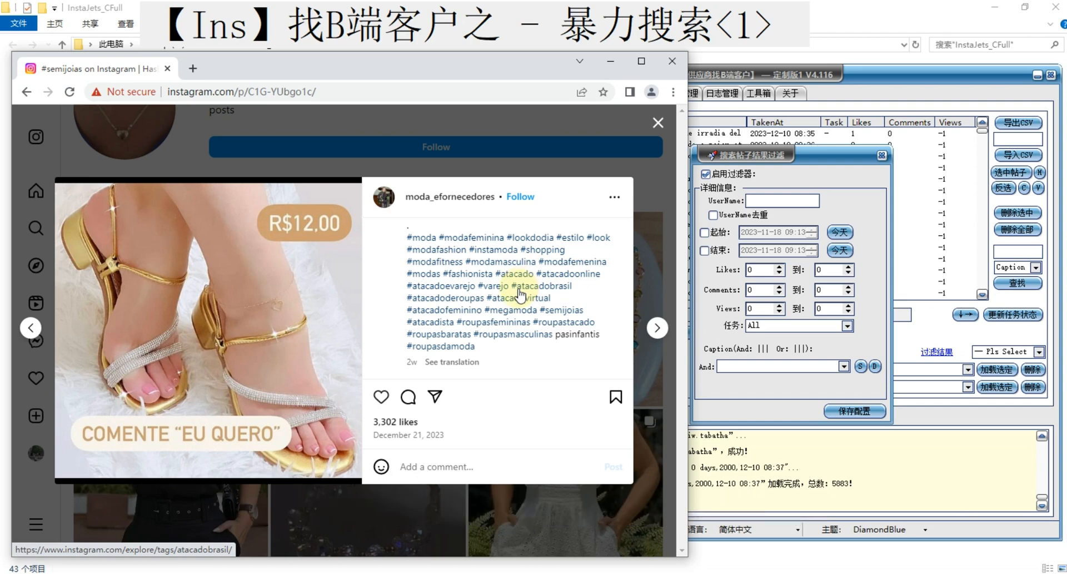
scroll(525, 313, "up", 3)
scroll(524, 313, "up", 1)
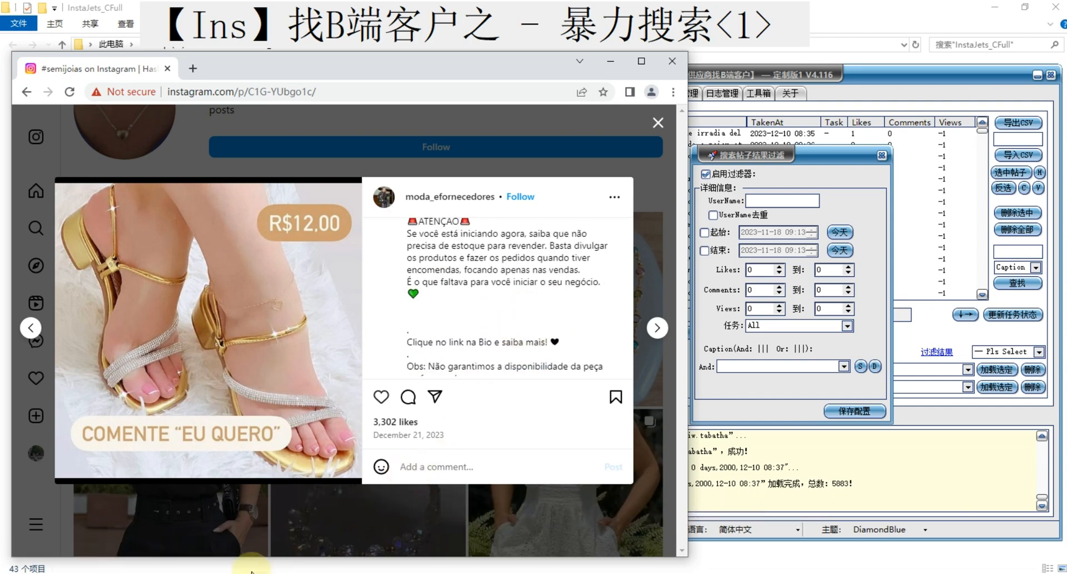
Compare the notes' [deltags] entry on excluding @ and # with the body text of the Instagram post
key("alt+Tab")
double_click(151, 271)
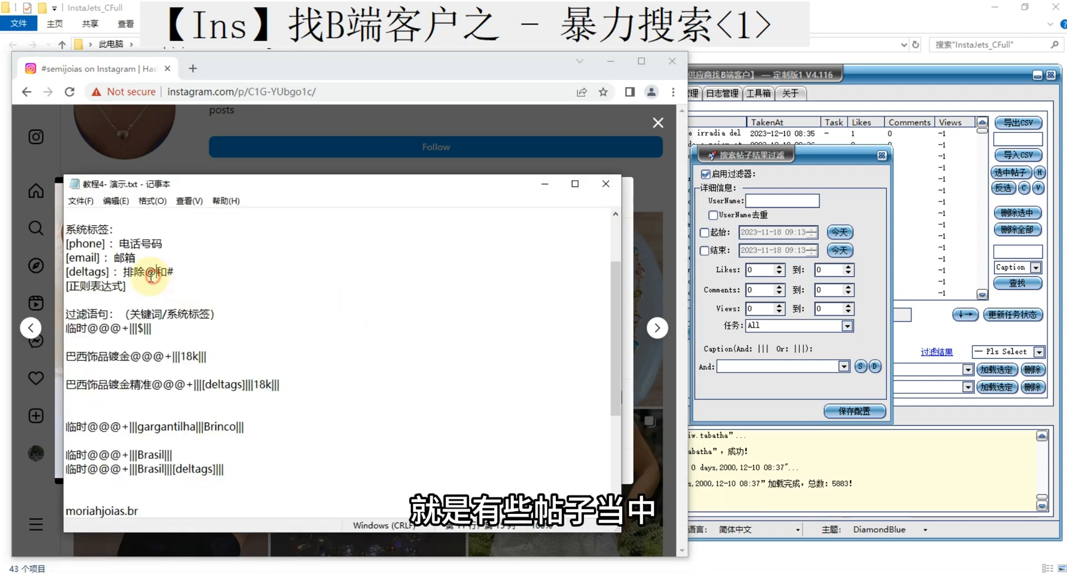
left_click(499, 65)
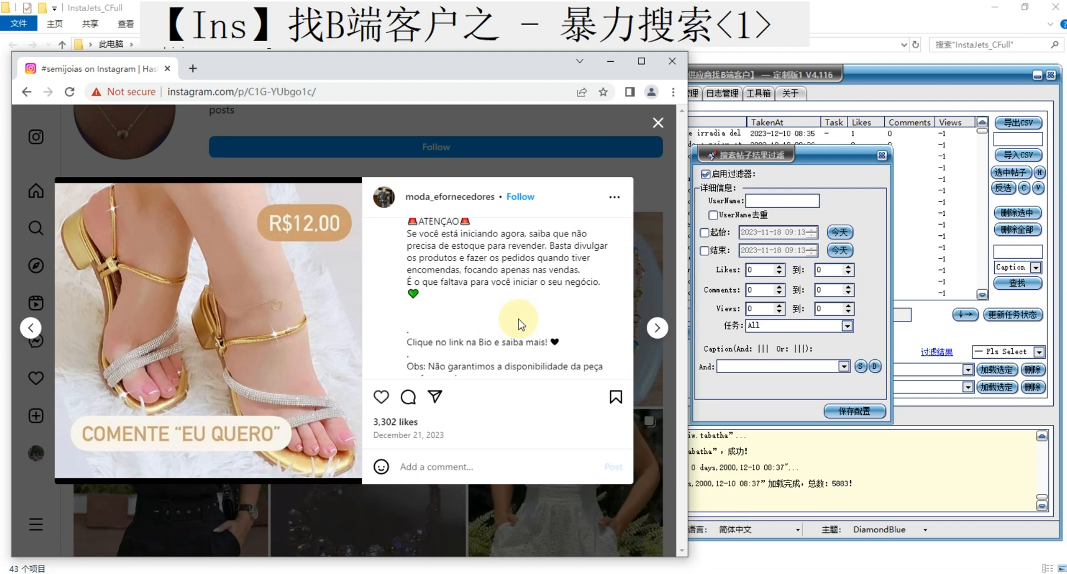
double_click(407, 234)
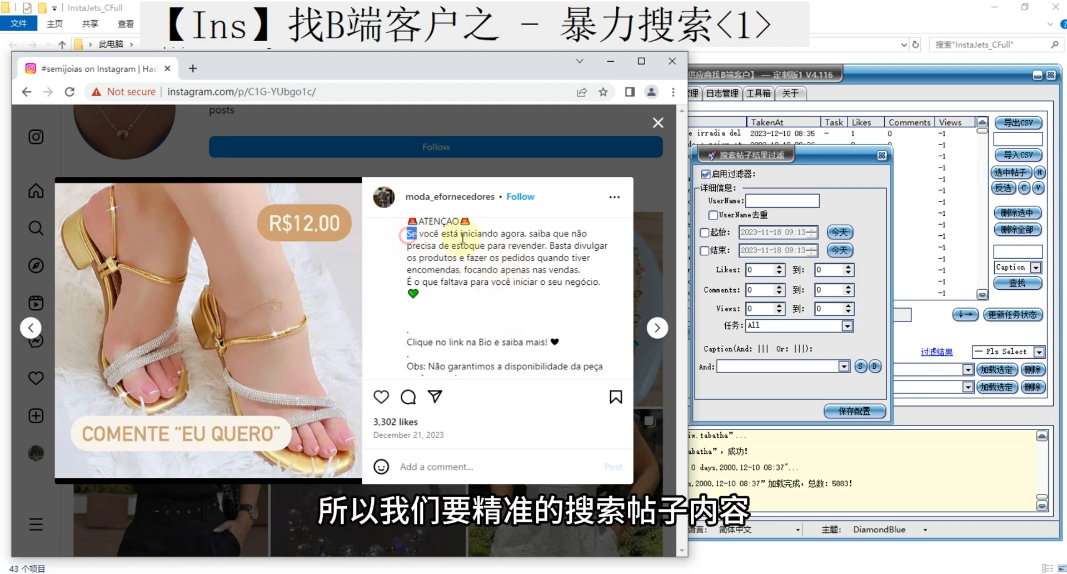
left_click_drag(464, 238, 538, 342)
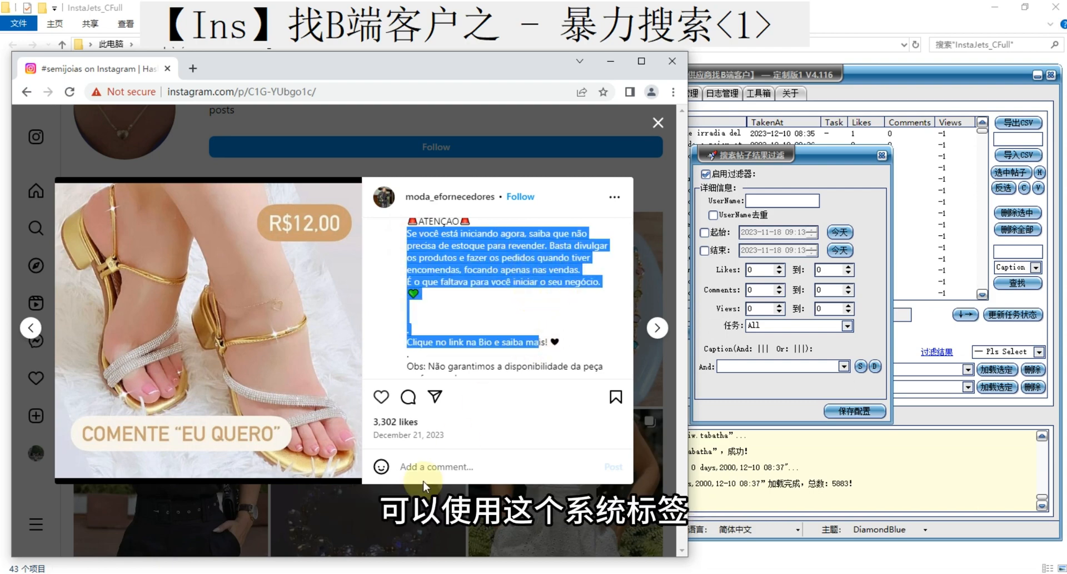
left_click(191, 569)
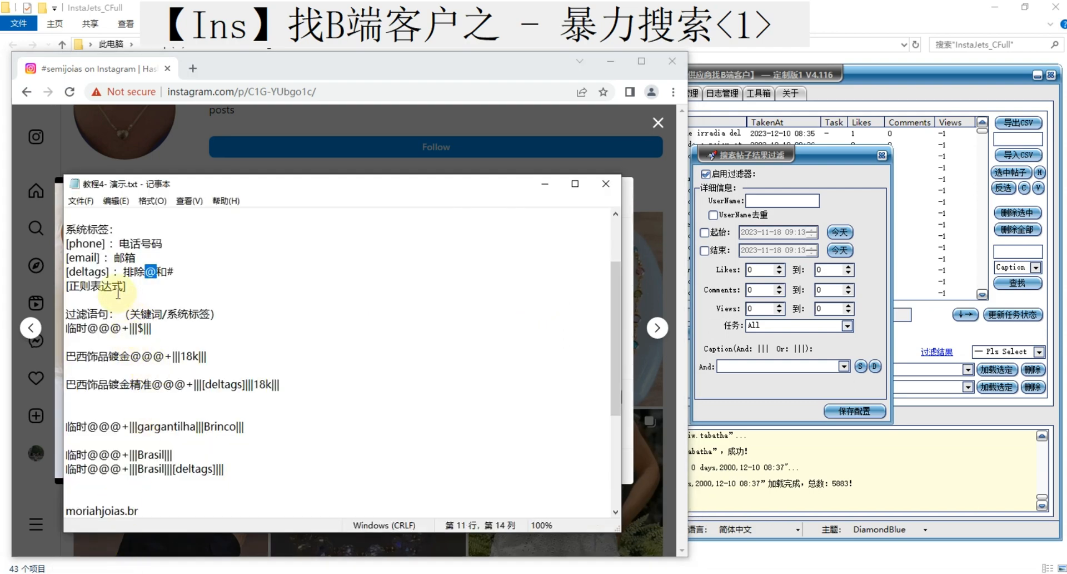
left_click_drag(111, 271, 65, 271)
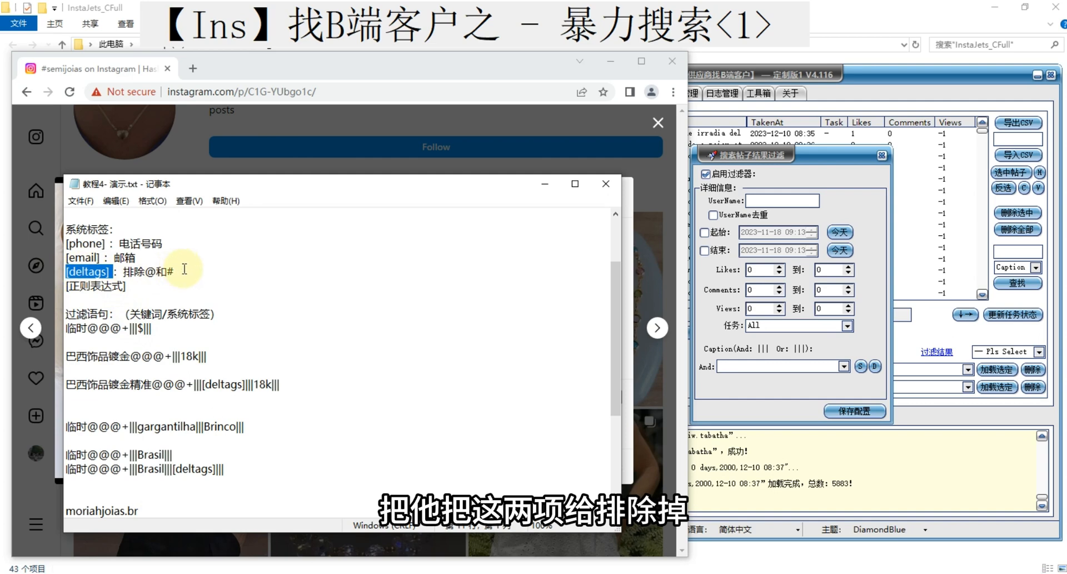
left_click_drag(185, 269, 144, 271)
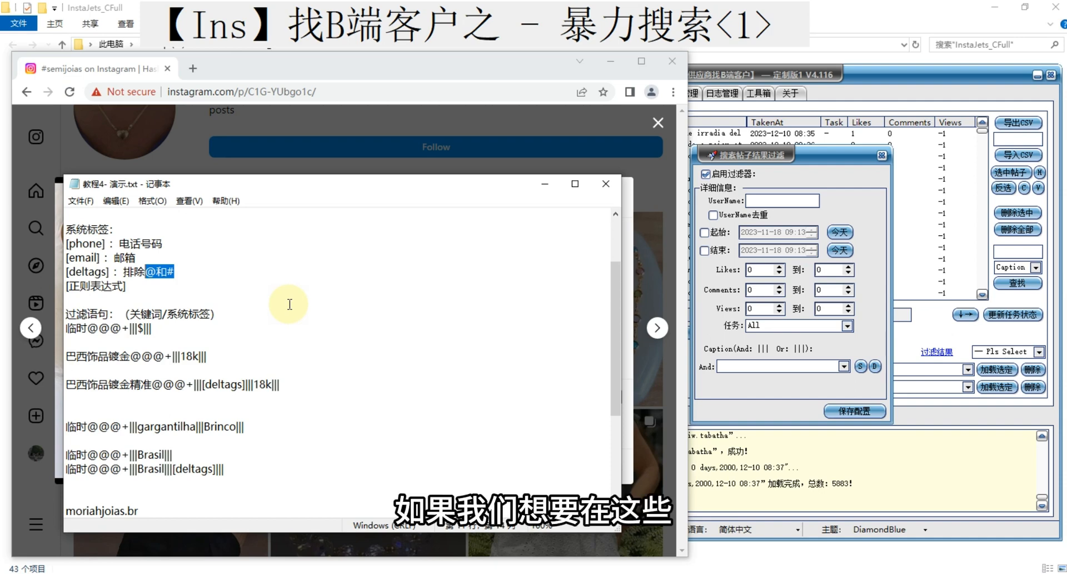
Close the post result filter settings in InstaJets and go to the $ filter statement in the Notepad notes
left_click(883, 158)
left_click(883, 157)
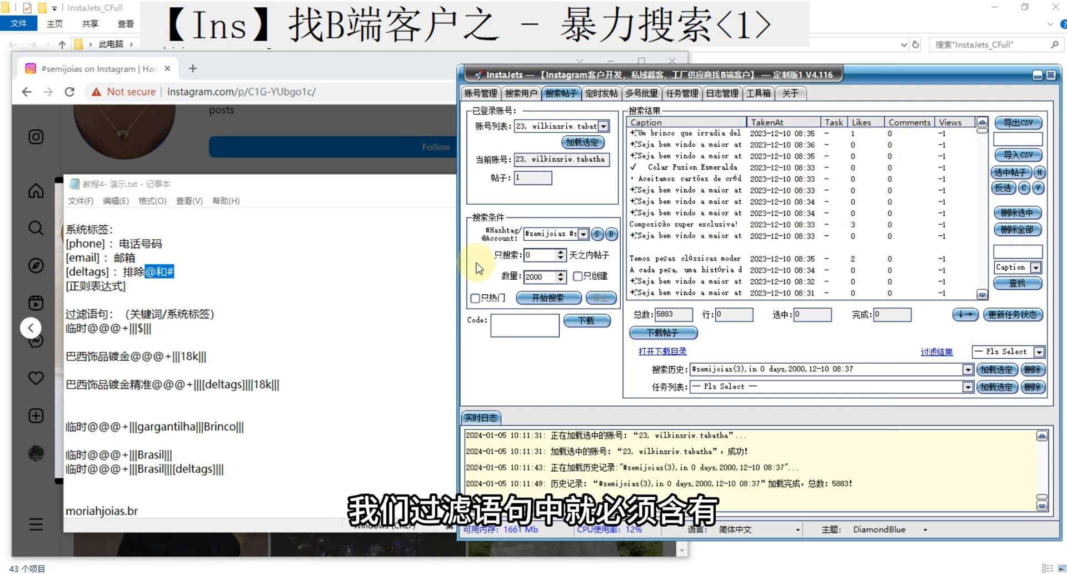
left_click(174, 332)
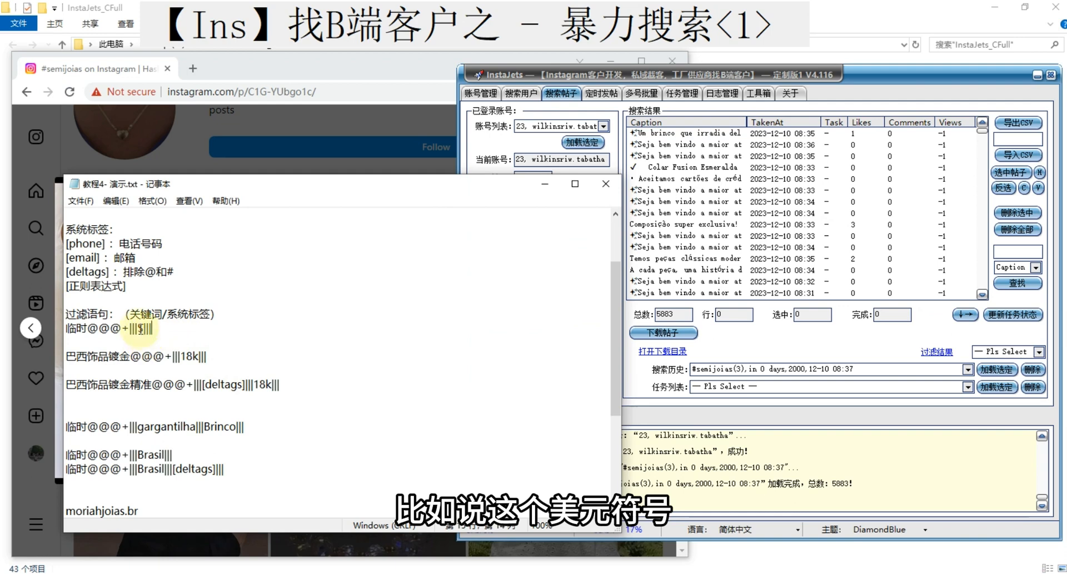
Copy the filter statement 临时@@@+|||$||| from the Notepad notes
left_click(139, 327)
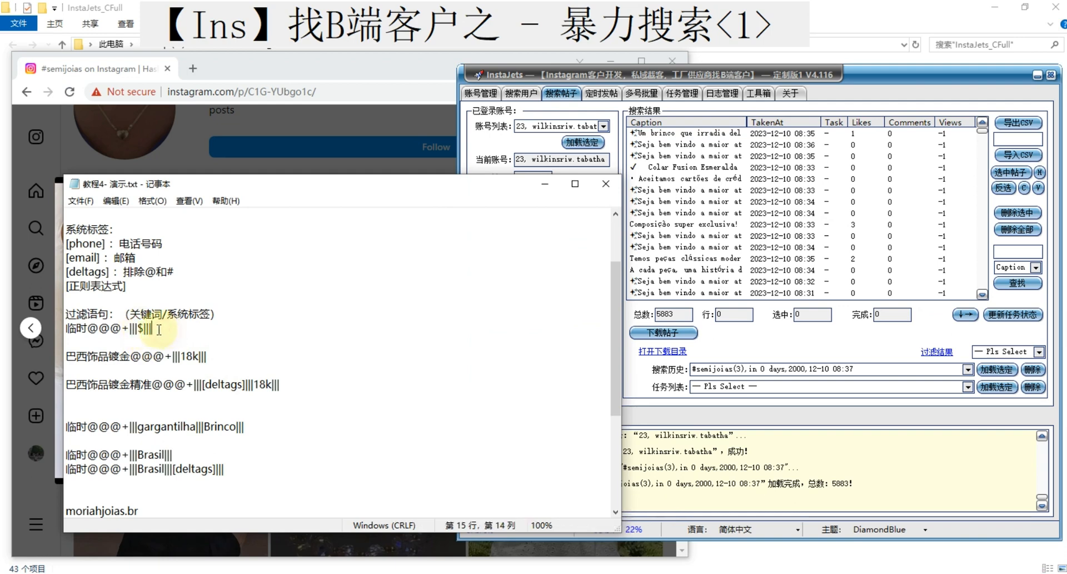
left_click_drag(167, 330, 62, 330)
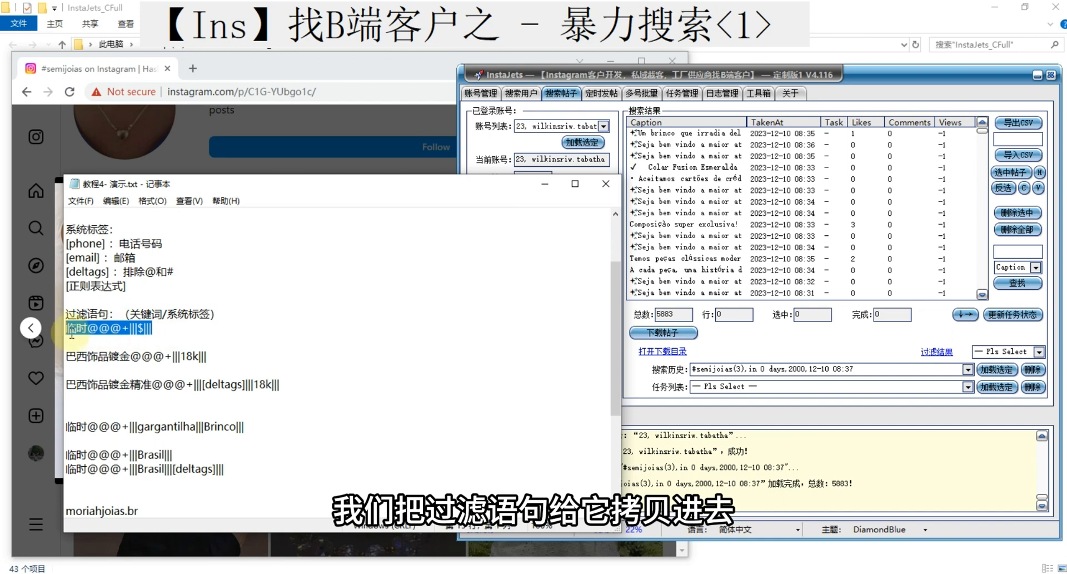
right_click(83, 332)
left_click(109, 375)
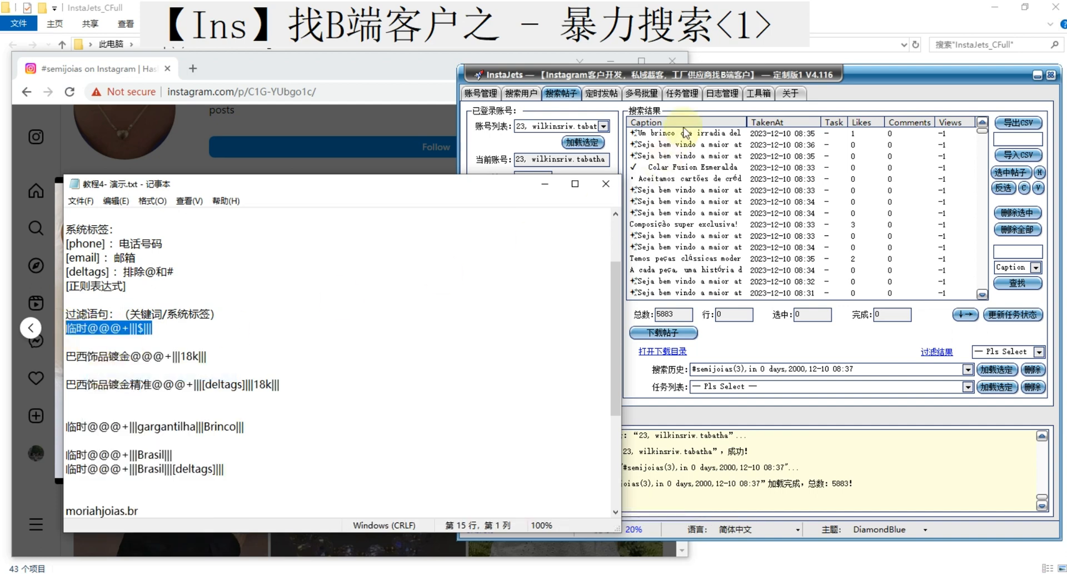
In InstaJets, enable the post result filter with caption condition 临时@@@+|||$||| and reload the #semijoias(3) search history with it
left_click(748, 74)
left_click(937, 352)
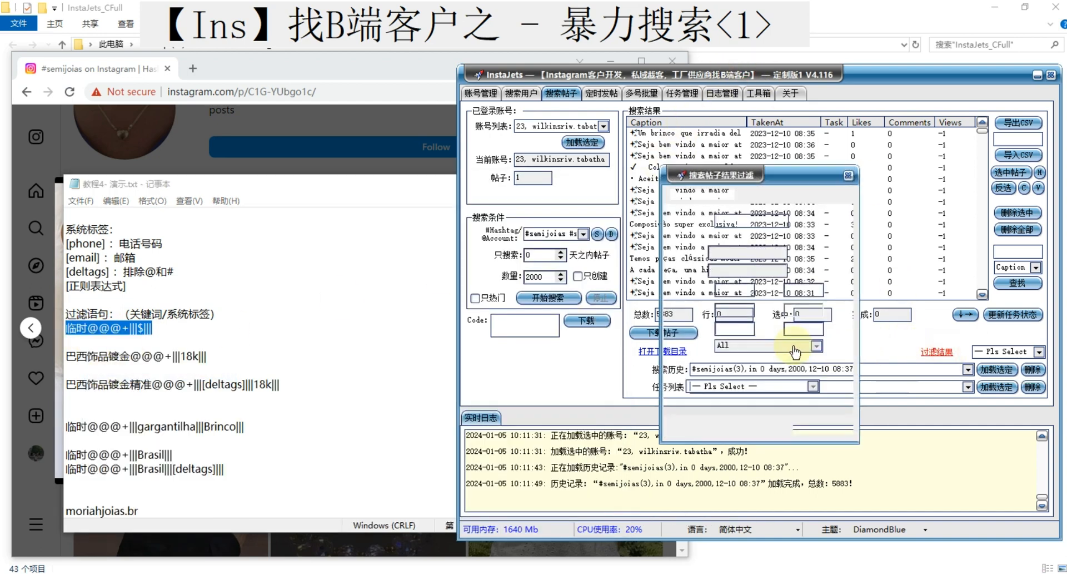
left_click(675, 194)
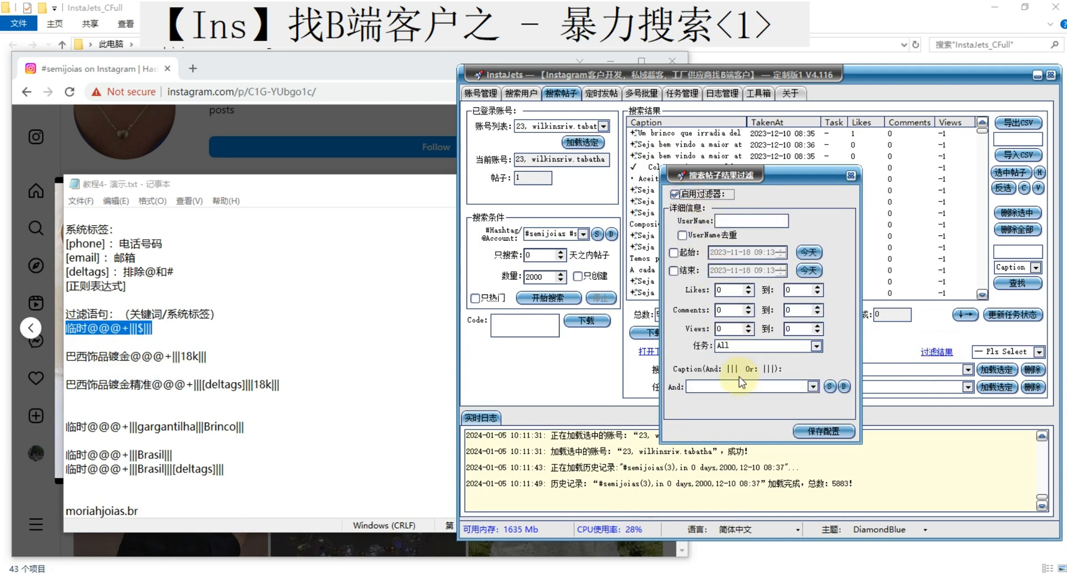
left_click(705, 387)
right_click(704, 385)
left_click(738, 444)
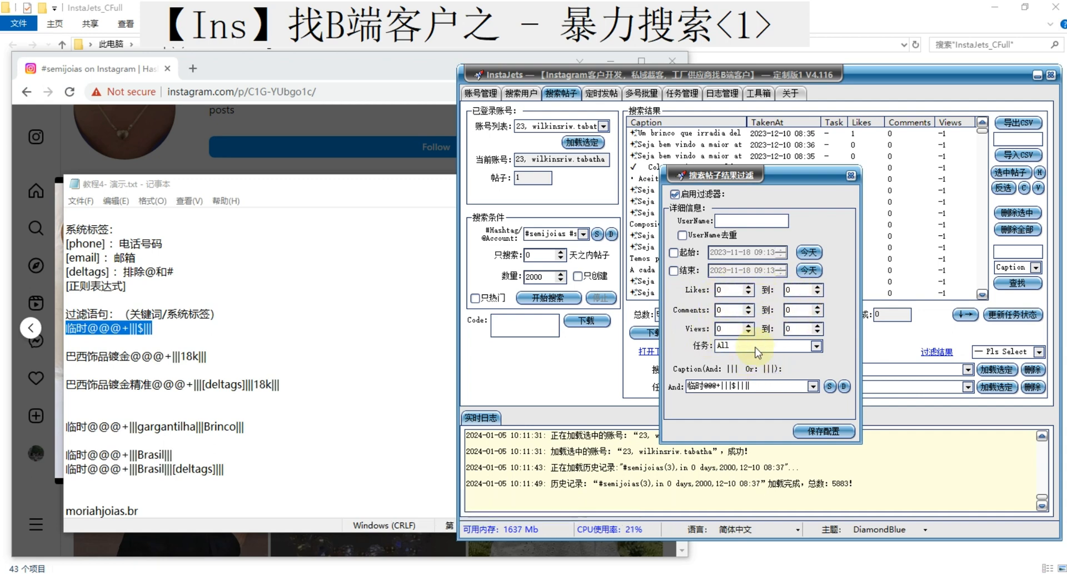
left_click(818, 431)
left_click(982, 370)
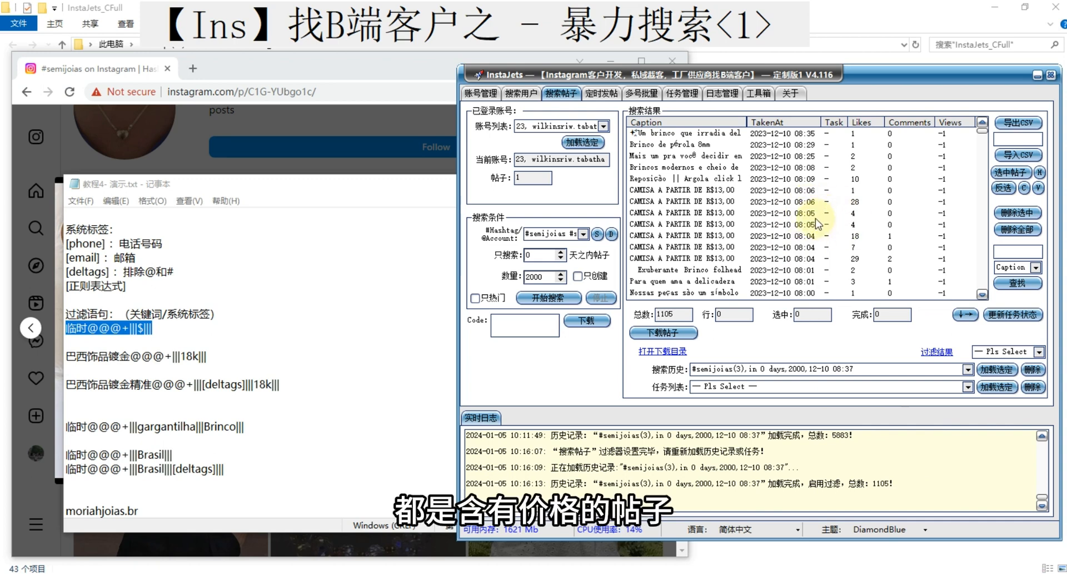
View the full caption of the first "CAMISA A PARTIR DE R$13,00" result and check it for a resale price
right_click(767, 190)
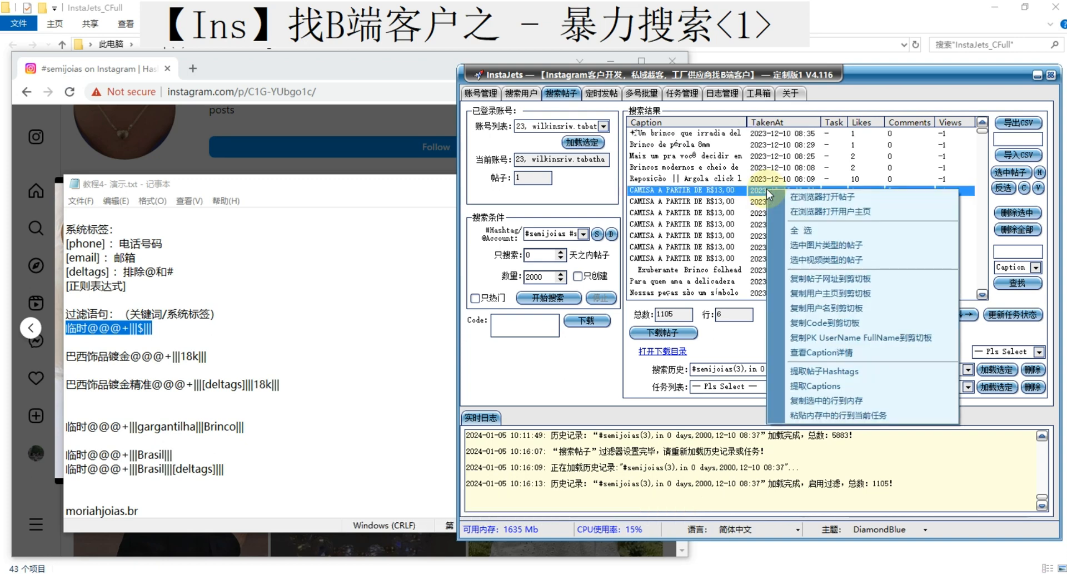
left_click(839, 353)
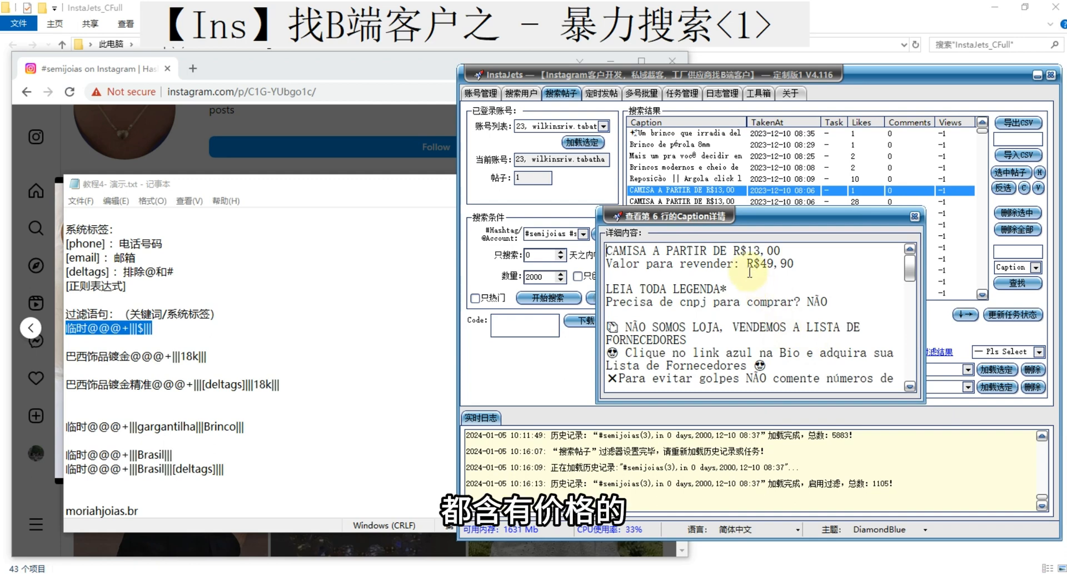
left_click_drag(753, 264, 801, 264)
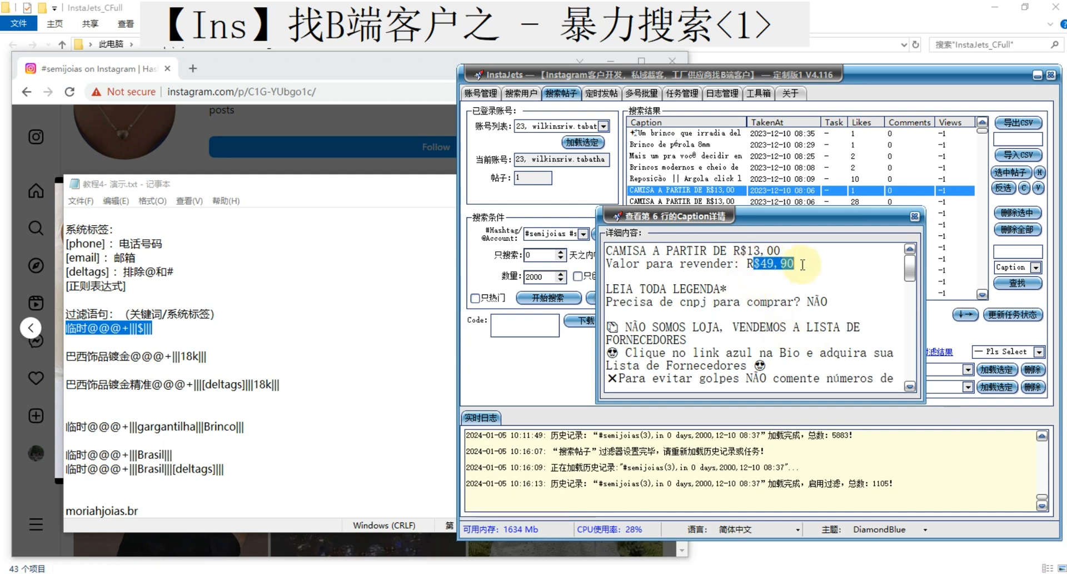
left_click(914, 216)
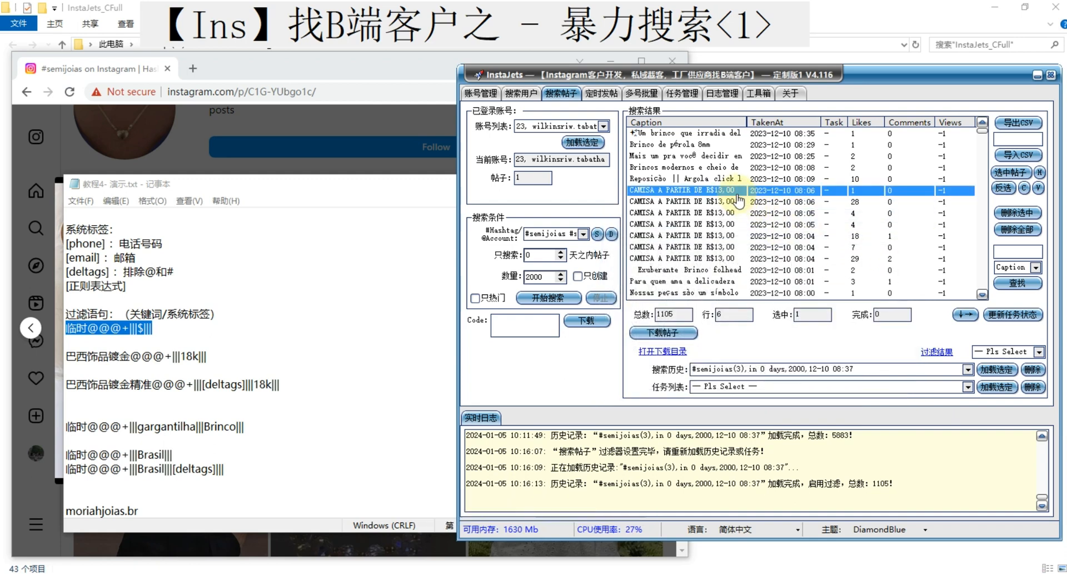
Open the same "CAMISA A PARTIR DE R$13,00" post in the browser, check the price in its caption, and close its page
right_click(739, 194)
left_click(771, 229)
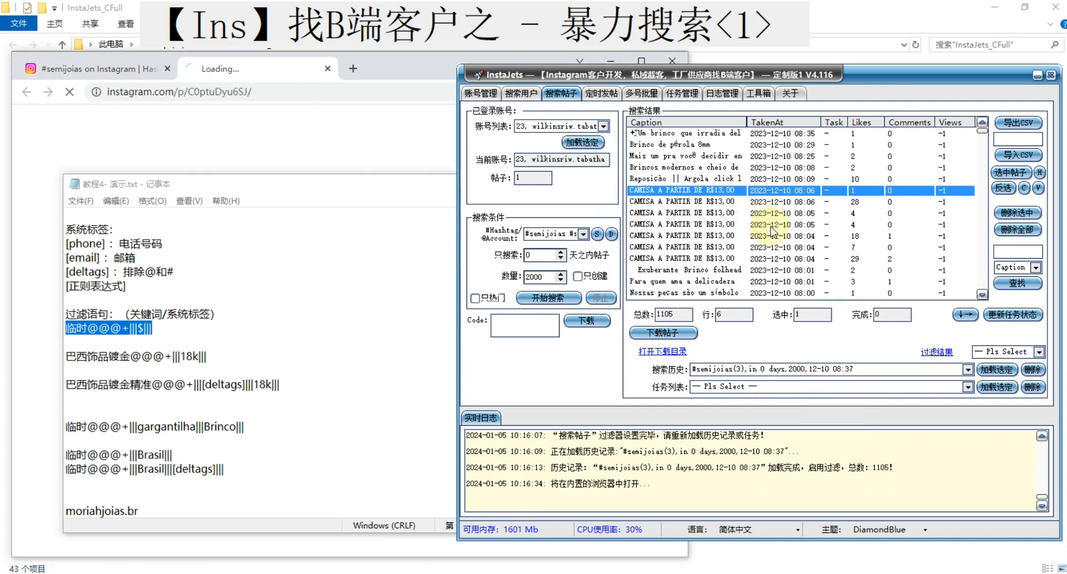
left_click(264, 80)
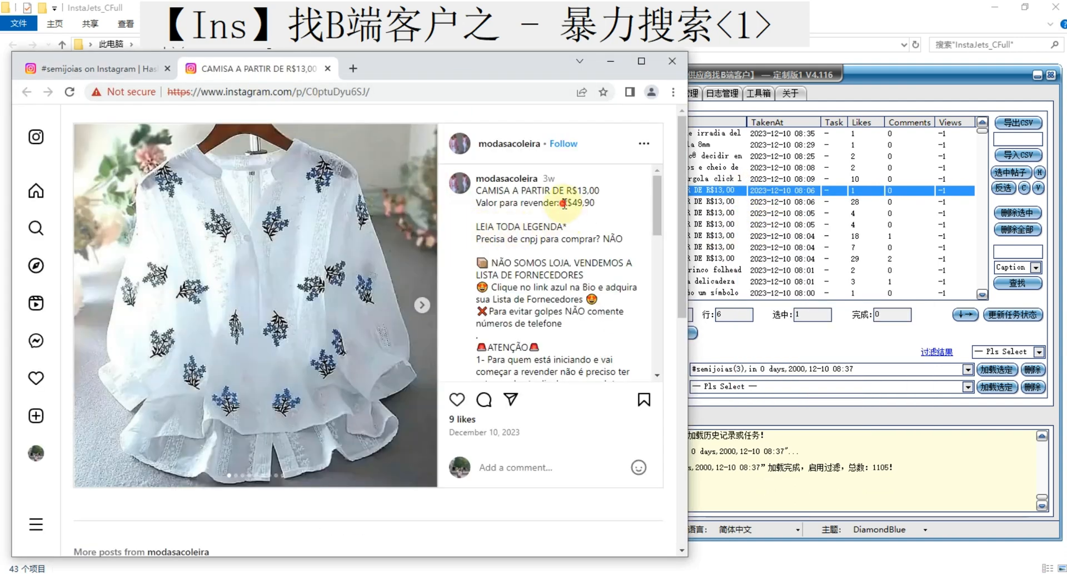
left_click_drag(561, 203, 584, 203)
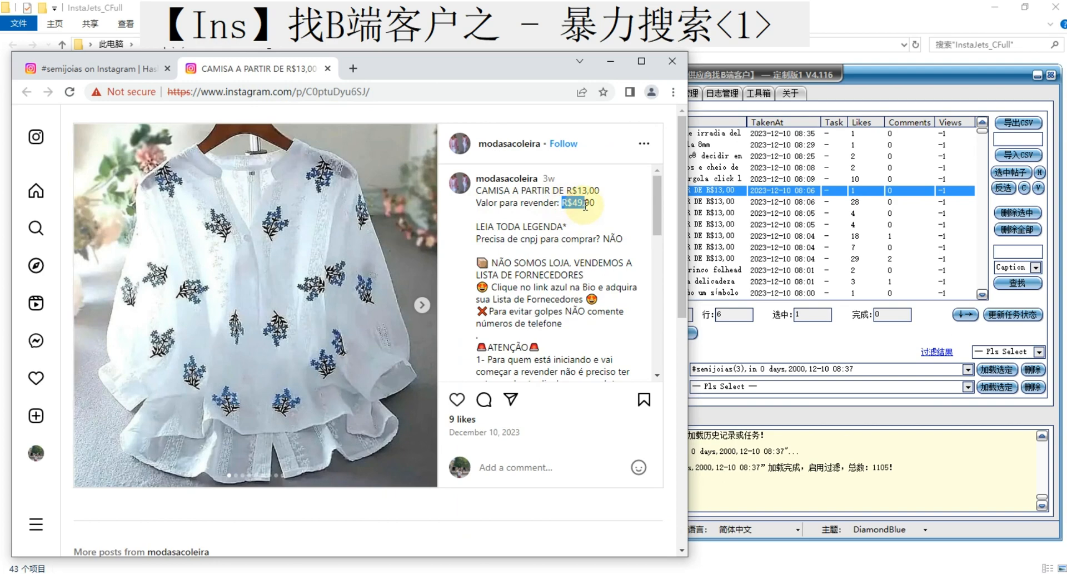
left_click(327, 68)
View the caption details of the "Que tal aproveitar esse mês" result in InstaJets and check it for a price
left_click(756, 114)
scroll(718, 211, "down", 3)
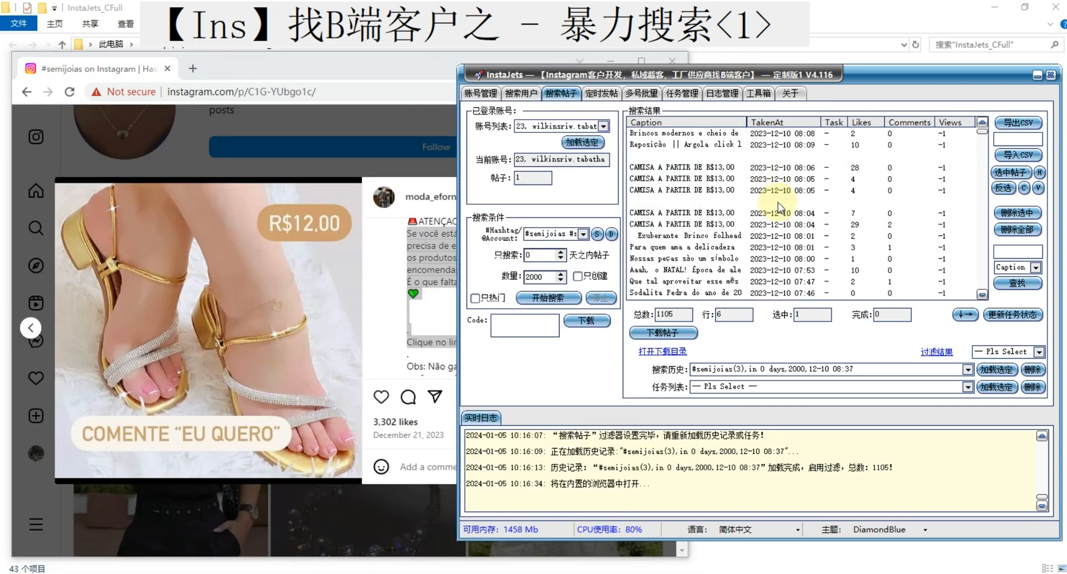
left_click(698, 215)
right_click(698, 217)
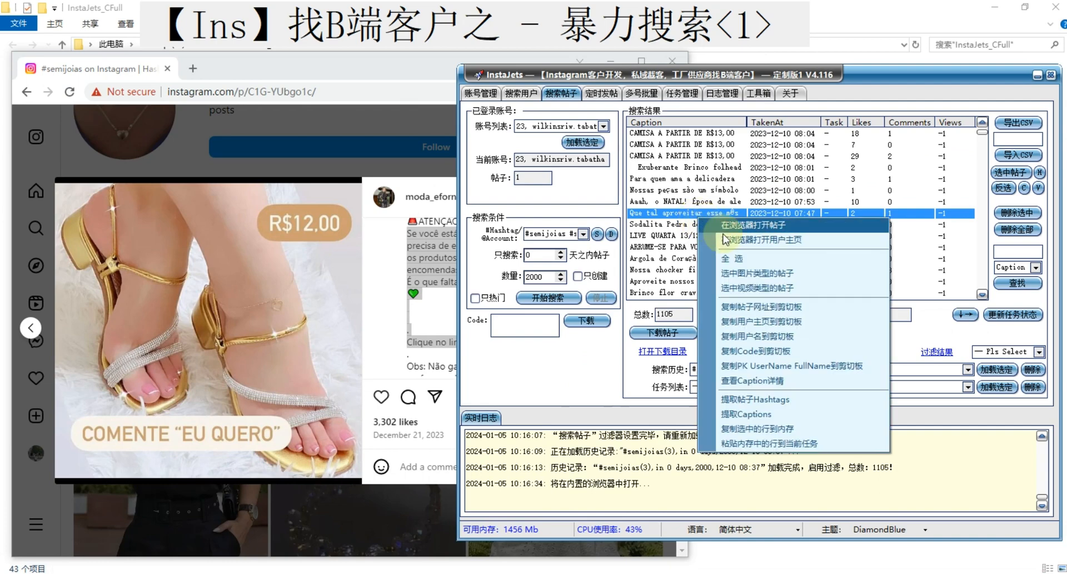
left_click(772, 381)
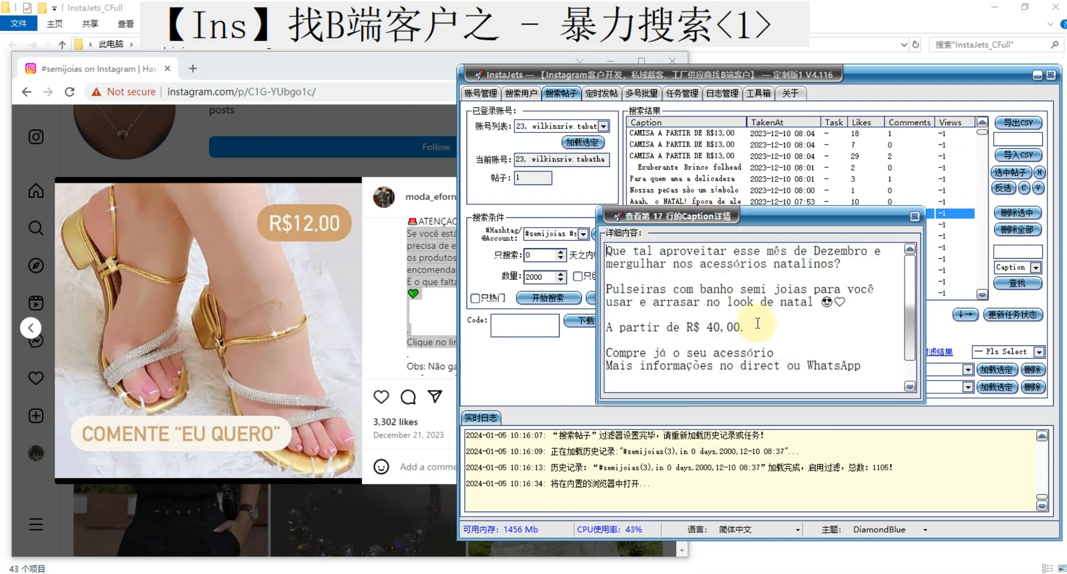
left_click_drag(691, 329, 744, 328)
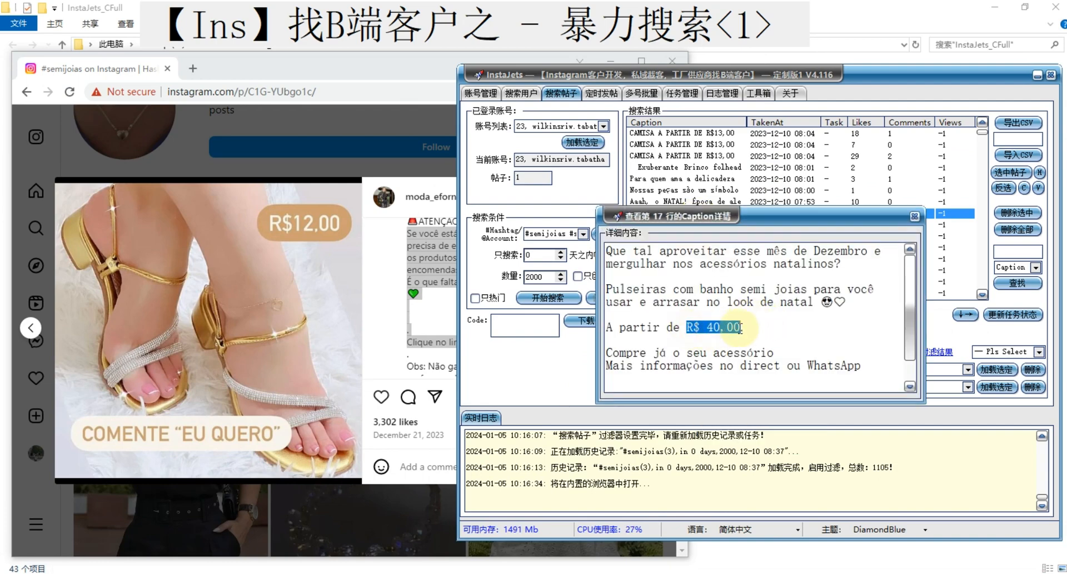
left_click(915, 216)
View the caption details of the "Brinco flor cravejada" result and check it for a price
scroll(781, 251, "down", 3)
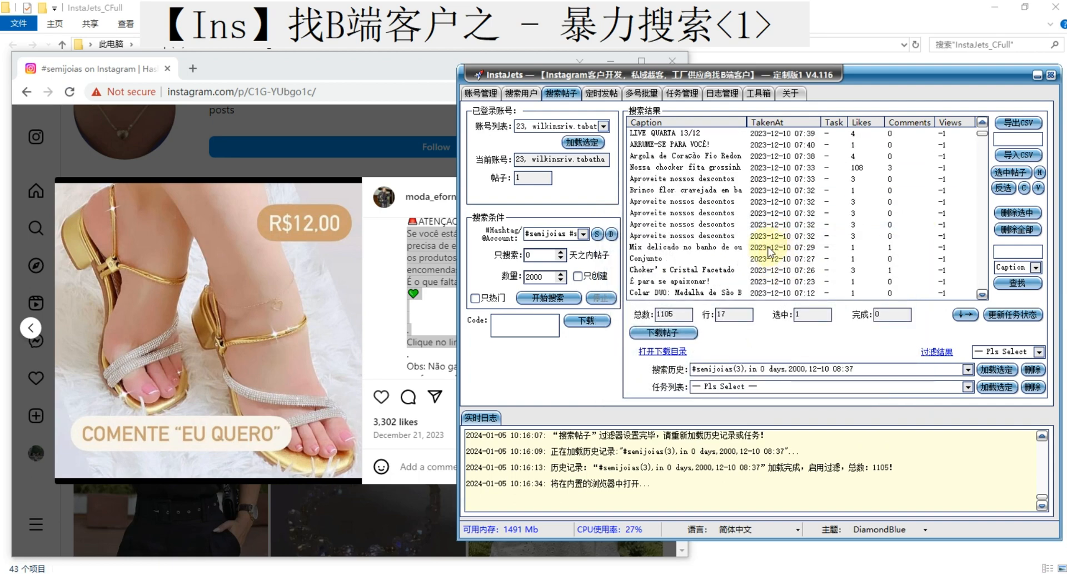
right_click(703, 191)
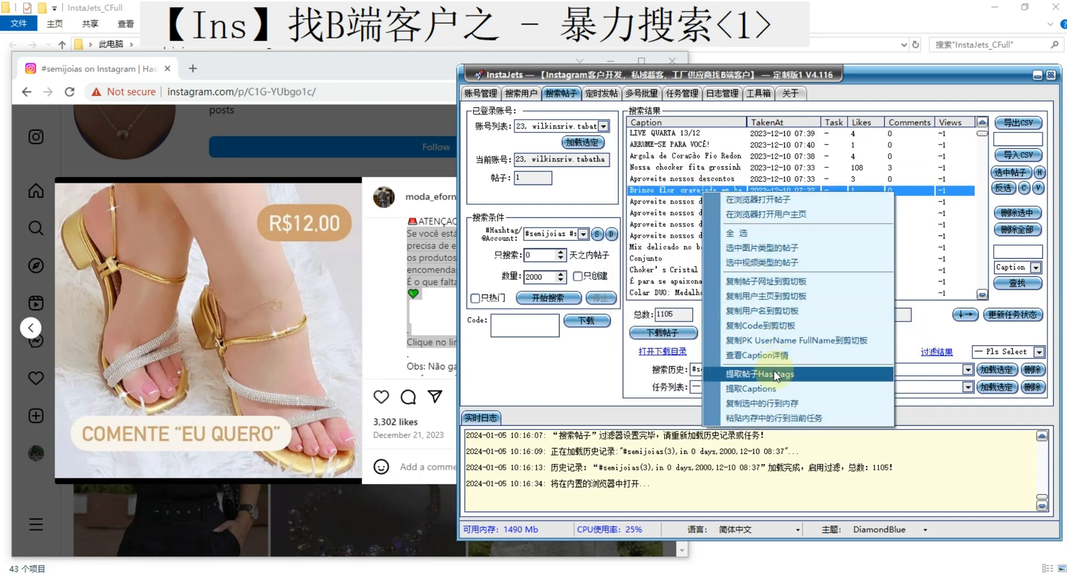
left_click(757, 355)
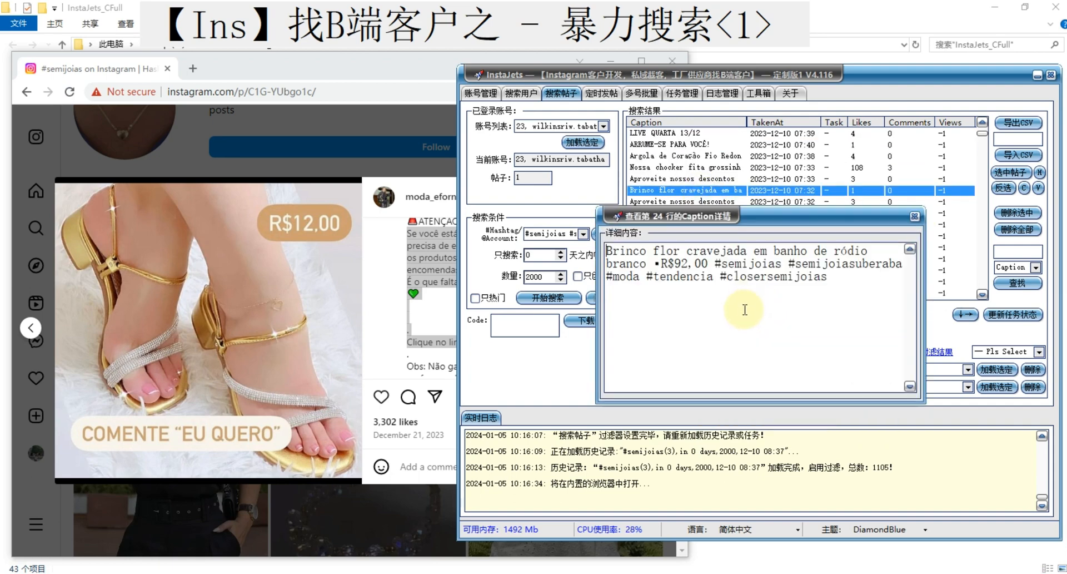
left_click_drag(668, 264, 708, 264)
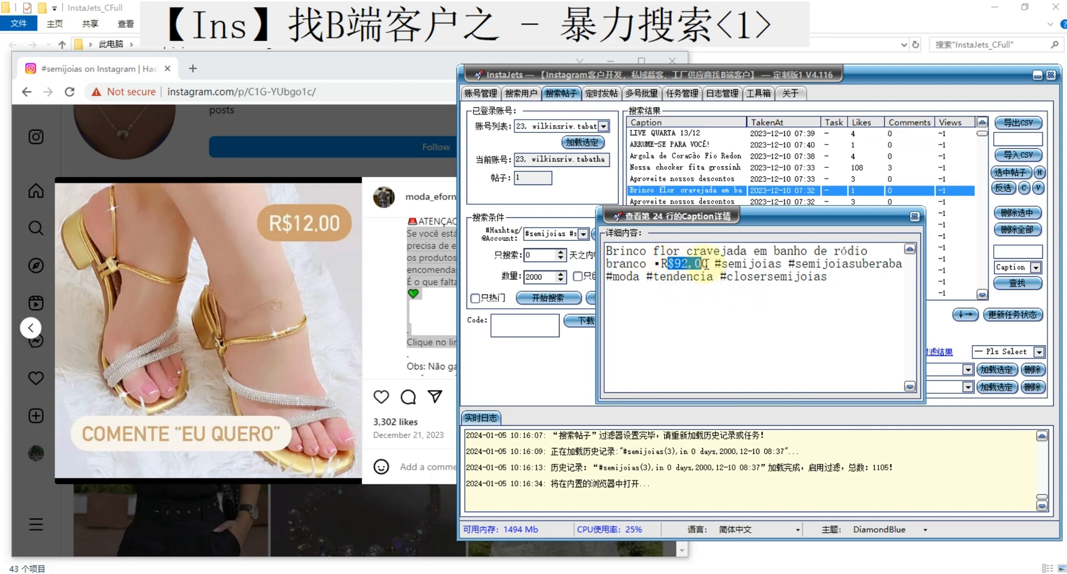
left_click(915, 216)
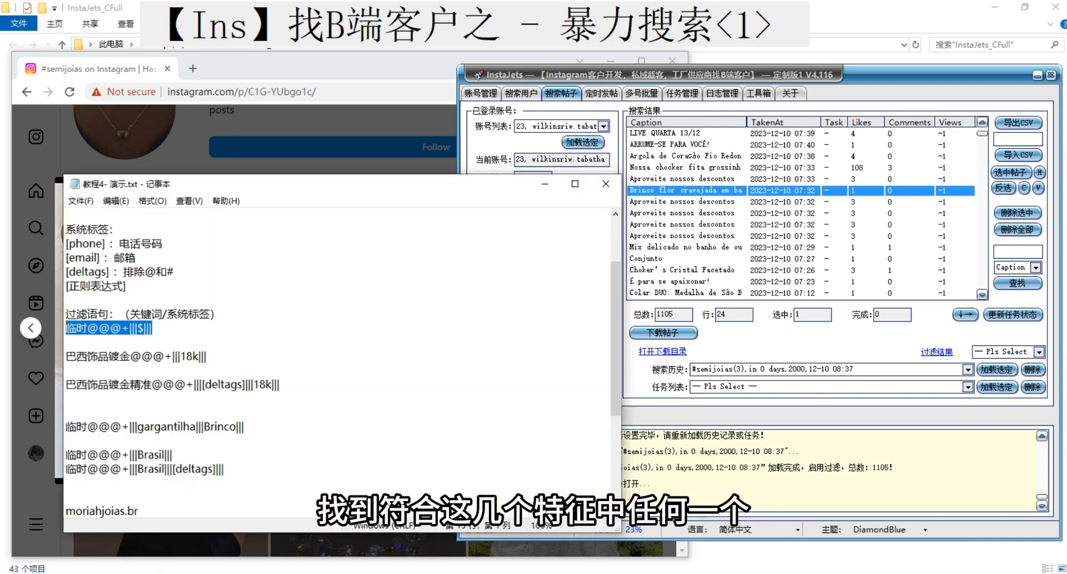
Switch to the Notepad notes and compare the moriahjoias website address formats with the keywords in the 网址 filter statement
key("alt+Tab")
scroll(310, 376, "down", 4)
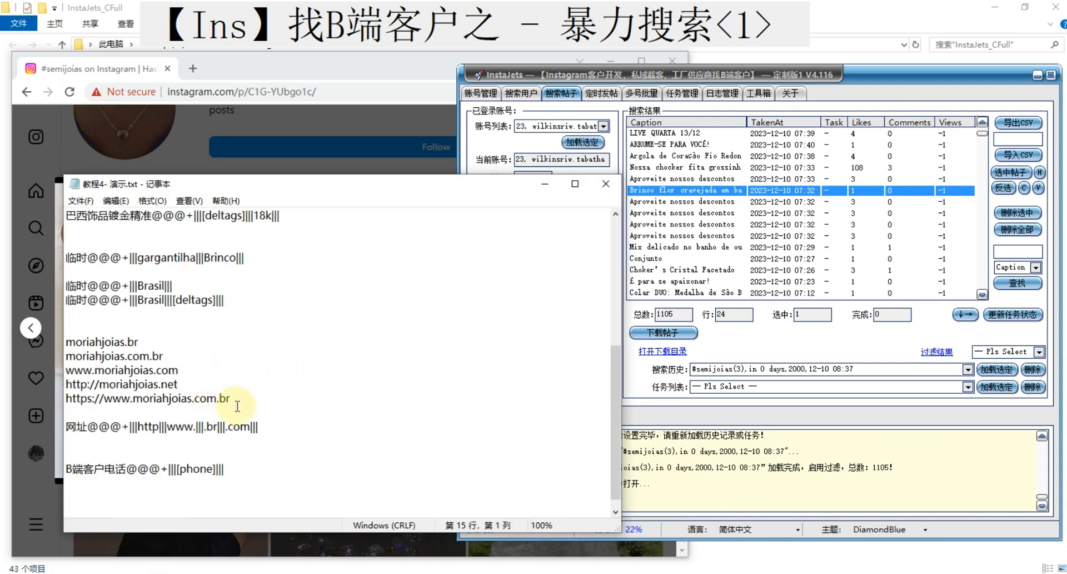
left_click(237, 400)
left_click_drag(236, 401, 55, 336)
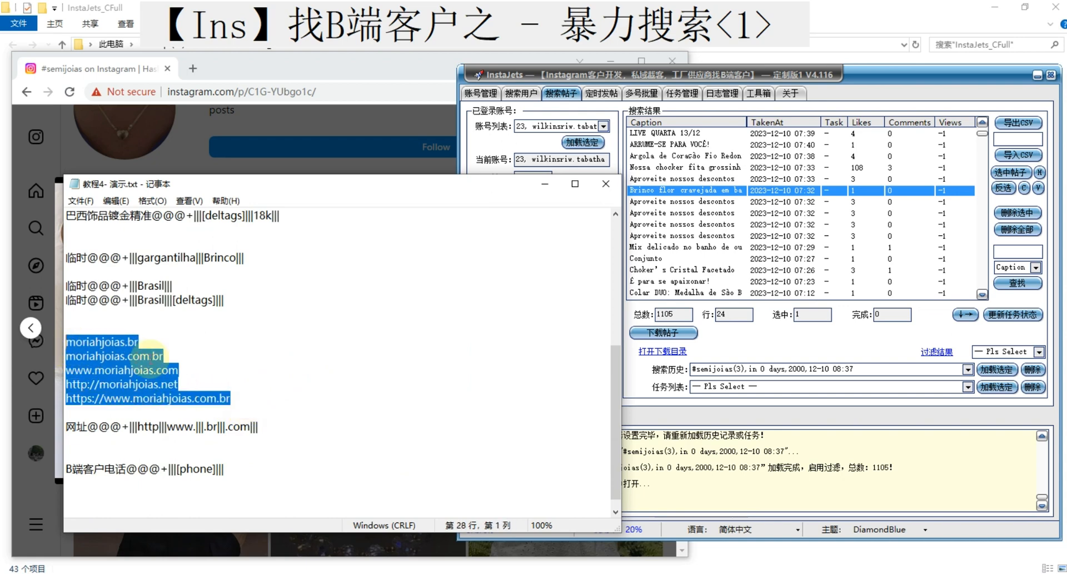
left_click(256, 383)
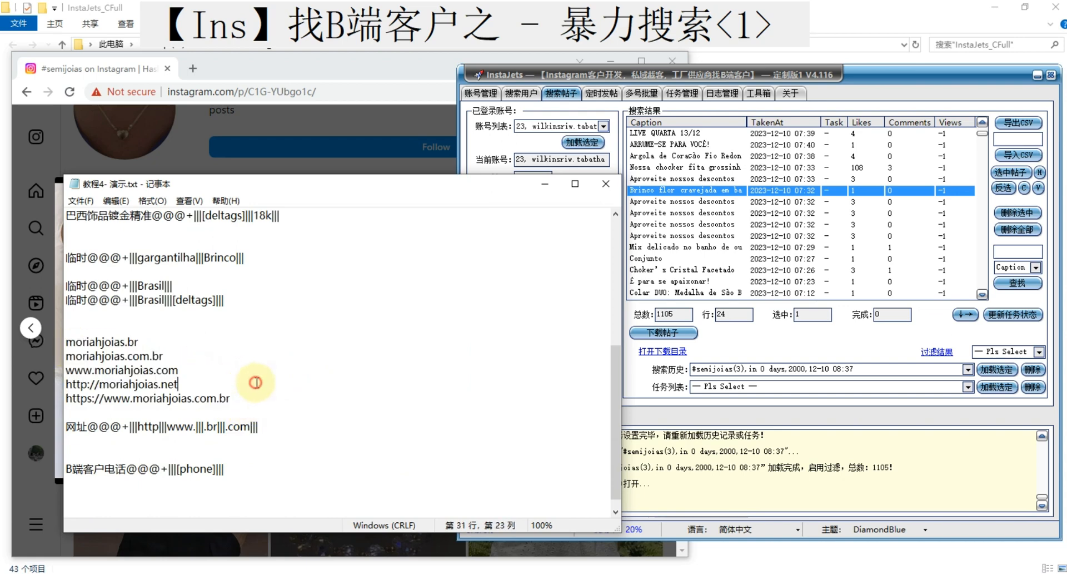
left_click(138, 428)
left_click_drag(167, 427, 202, 429)
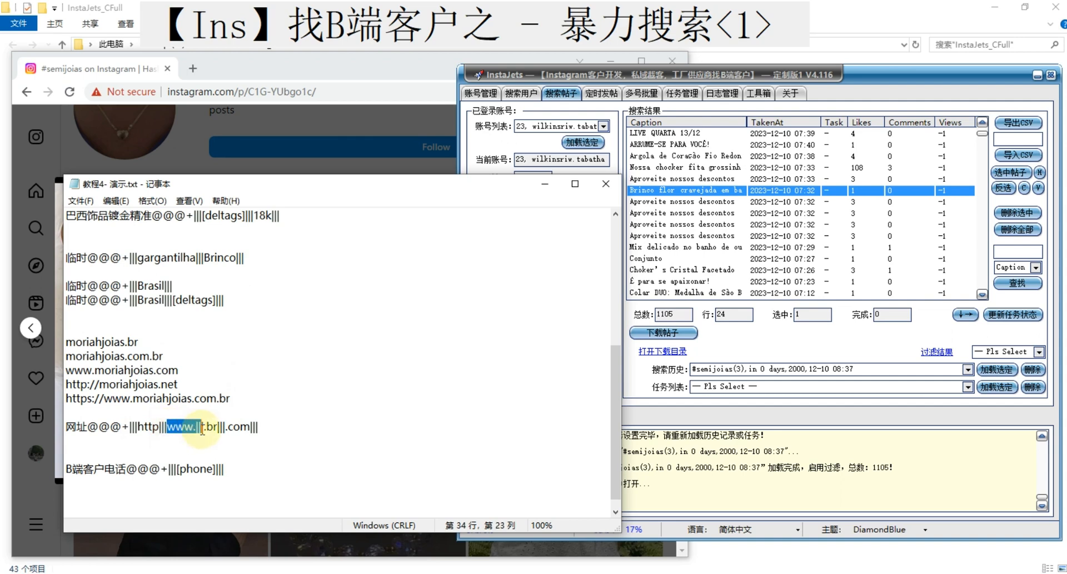
left_click(203, 427)
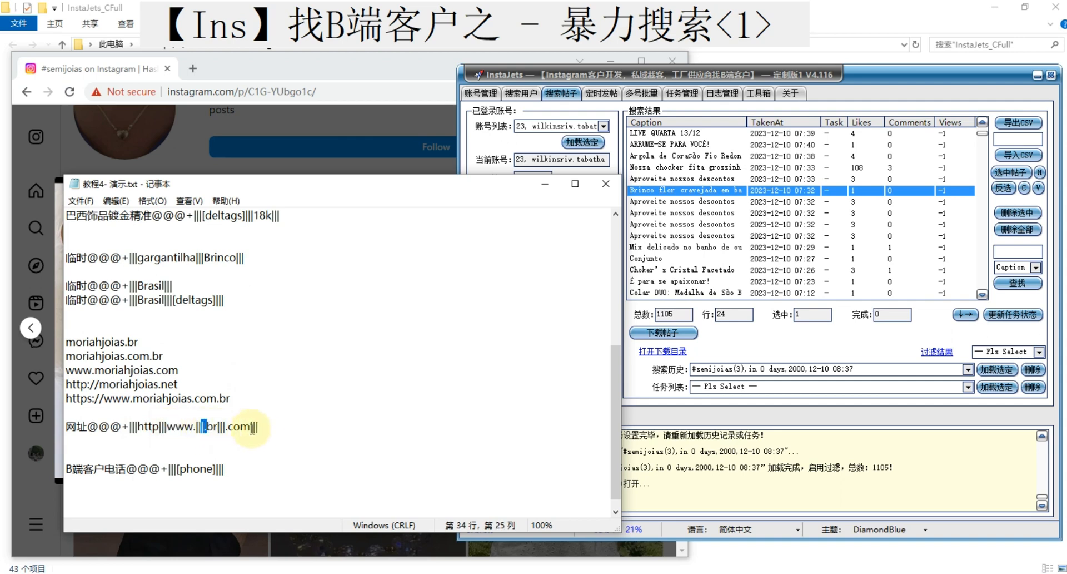
left_click(305, 434)
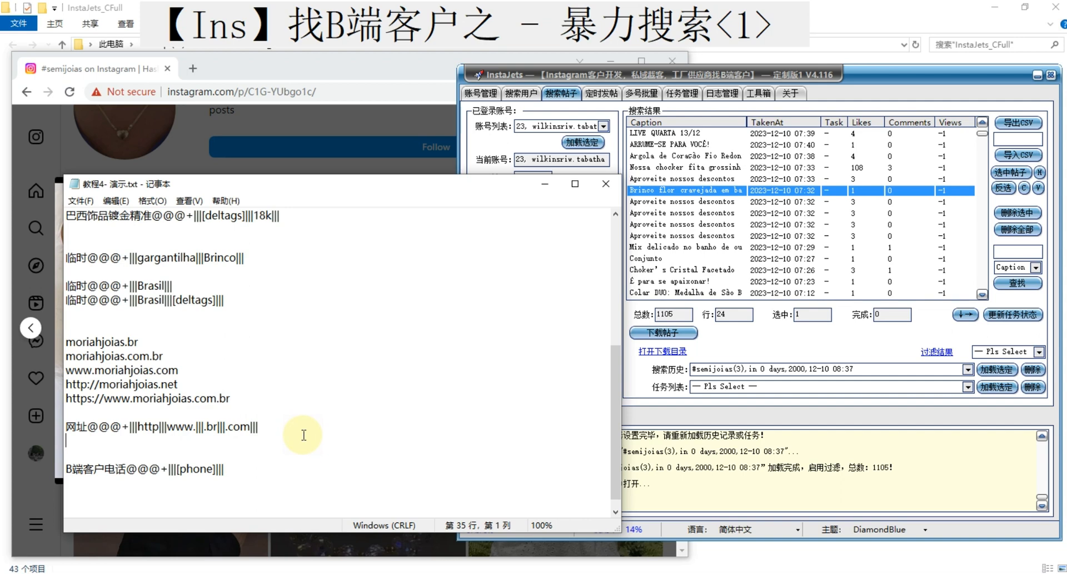
left_click_drag(300, 428, 66, 426)
right_click(81, 427)
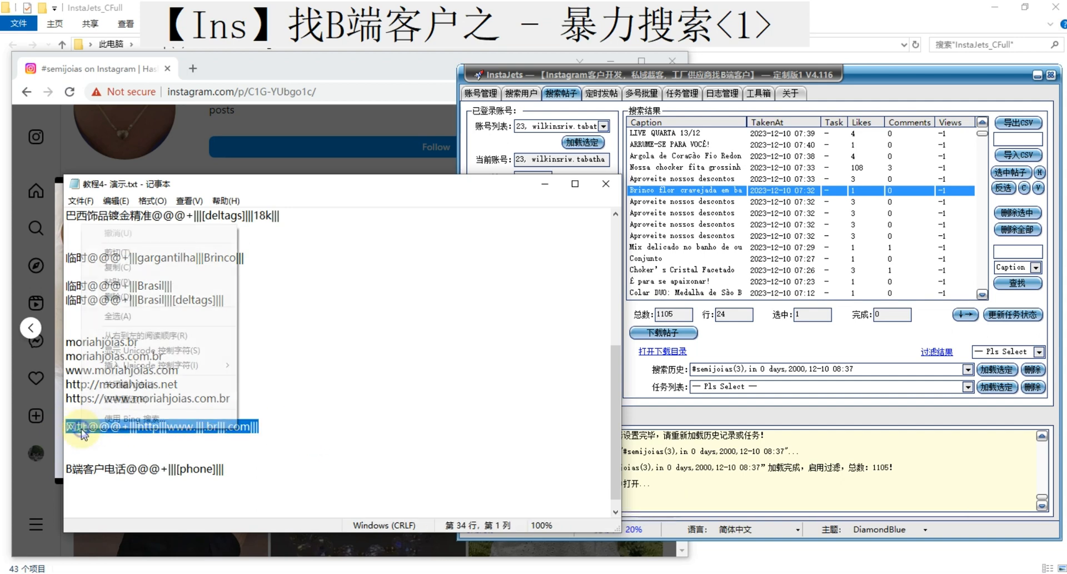
left_click(131, 278)
left_click(630, 103)
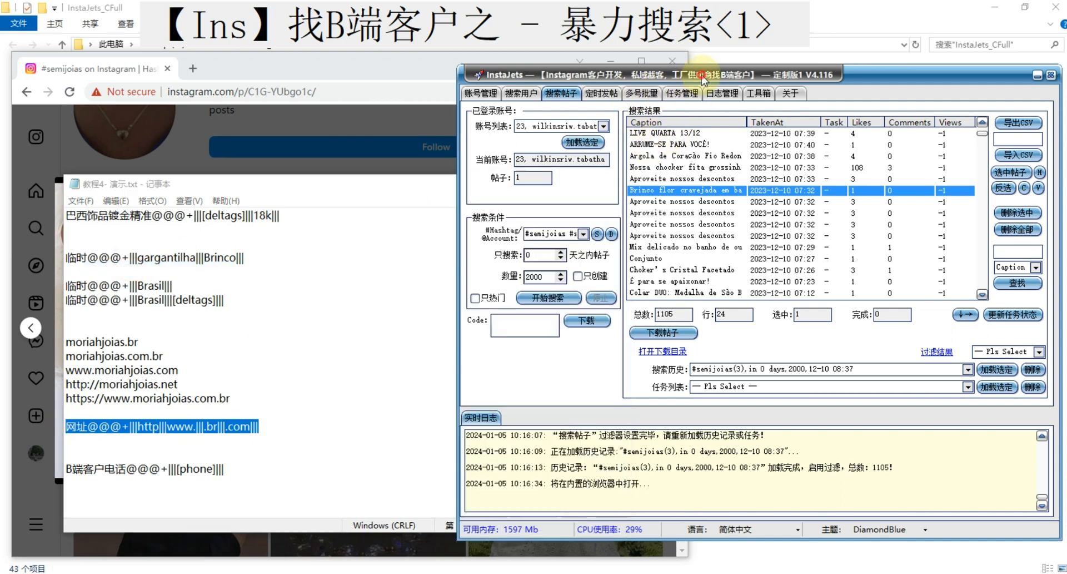
left_click(937, 353)
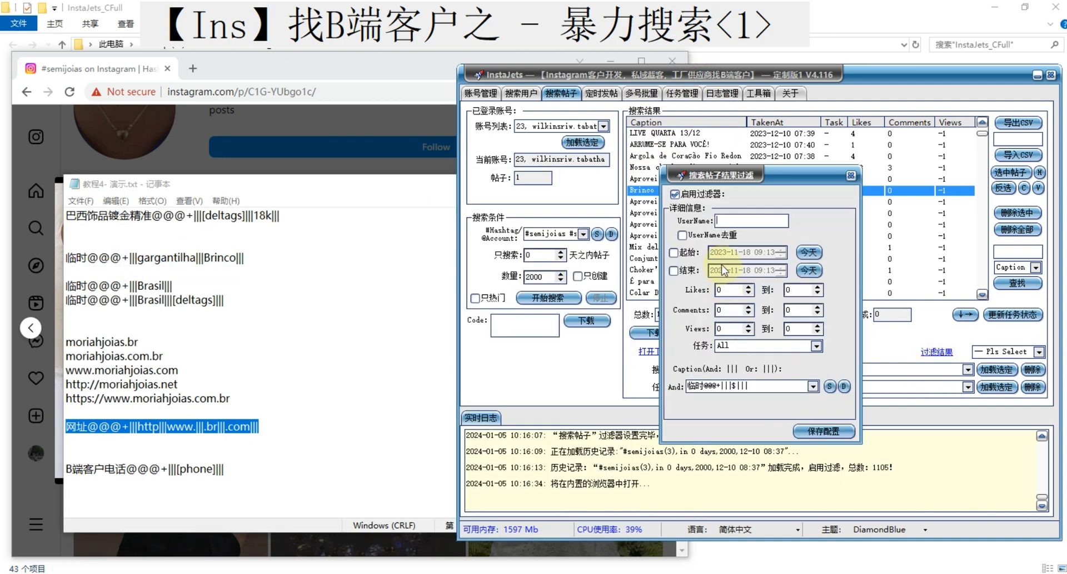
left_click(759, 386)
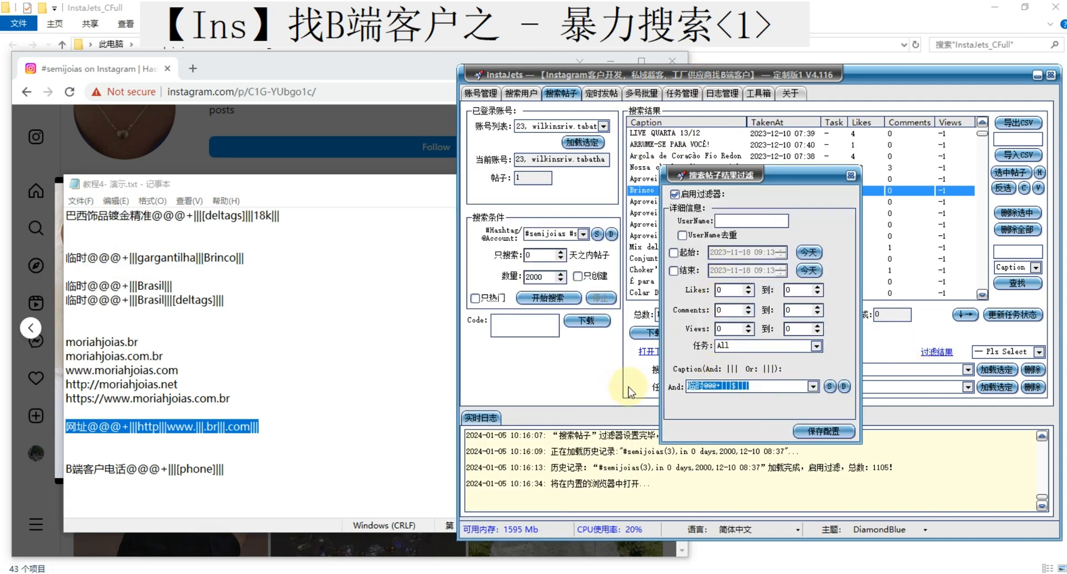
key("BackSpace")
right_click(693, 388)
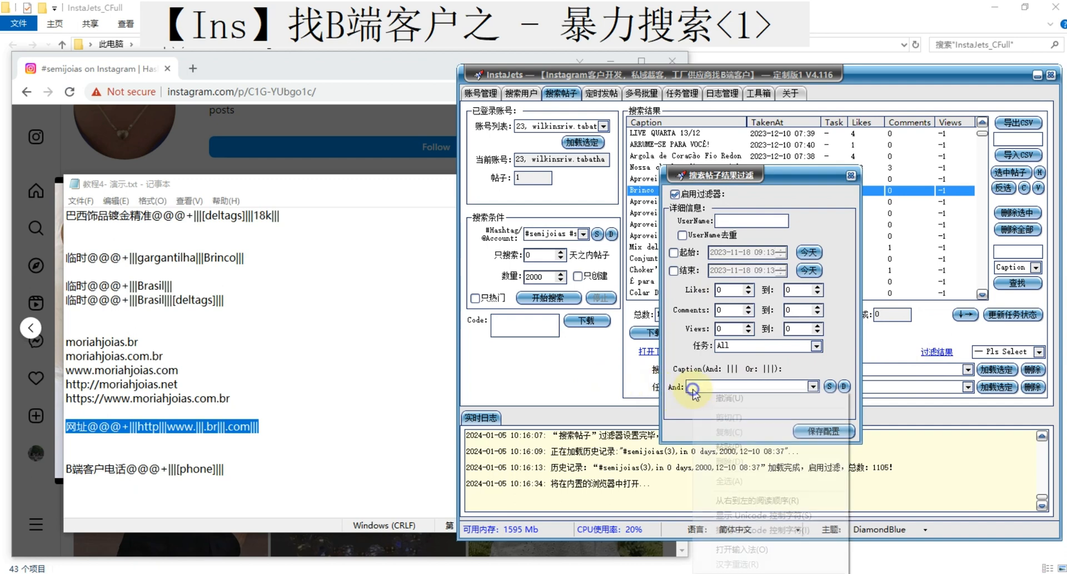
left_click(727, 447)
left_click(817, 432)
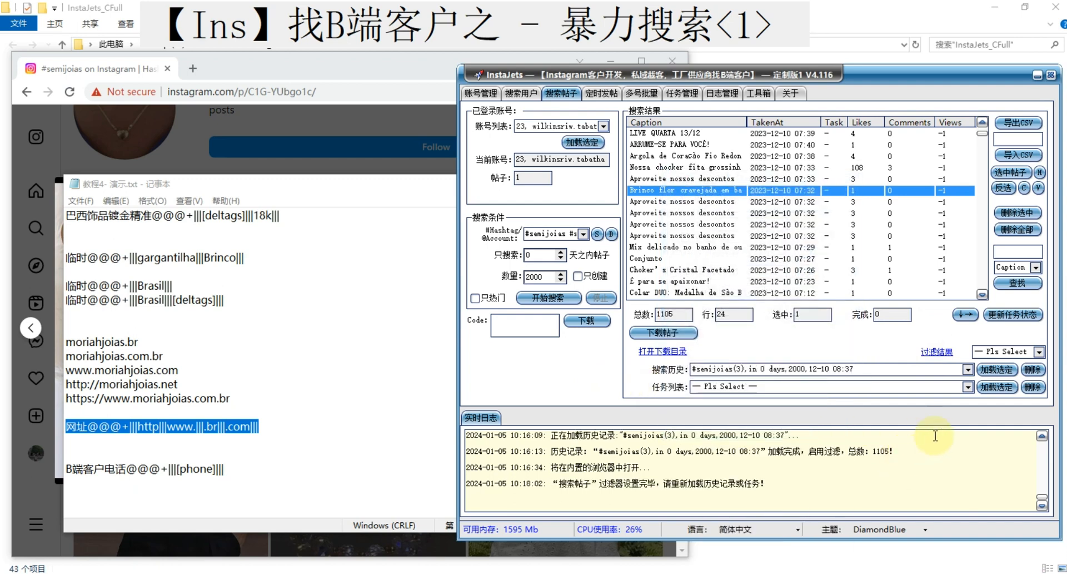
Reload the #semijoias search history with the website filter and check the "Pulseira fundo do mar" caption for a website address
left_click(993, 370)
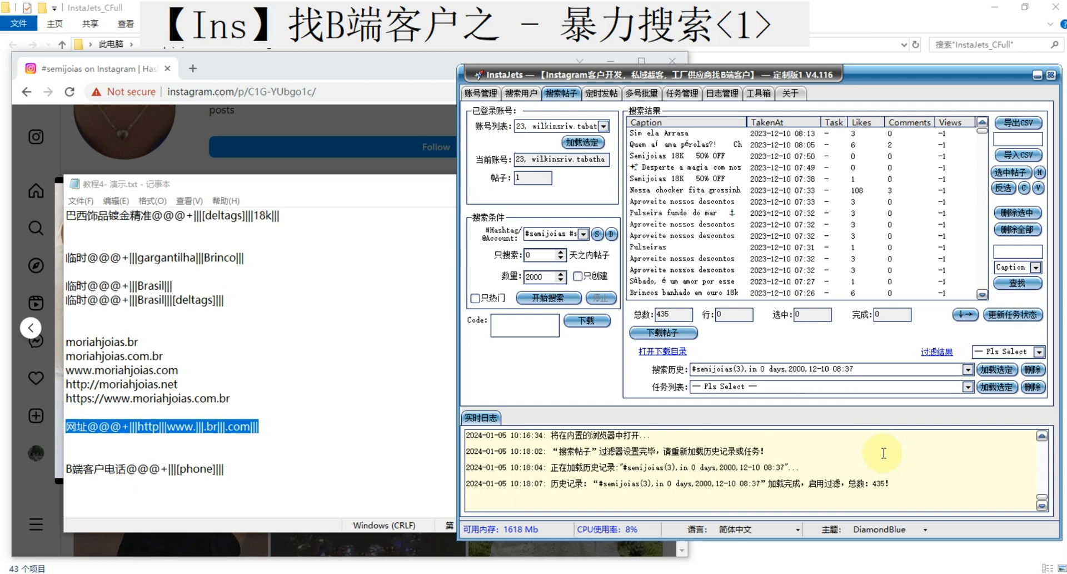
right_click(716, 215)
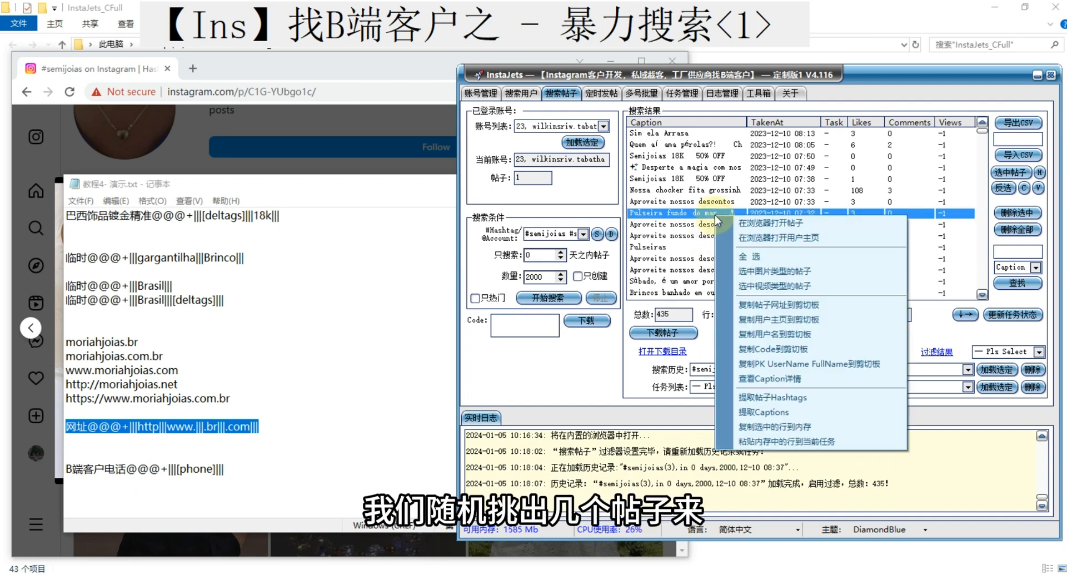
left_click(795, 379)
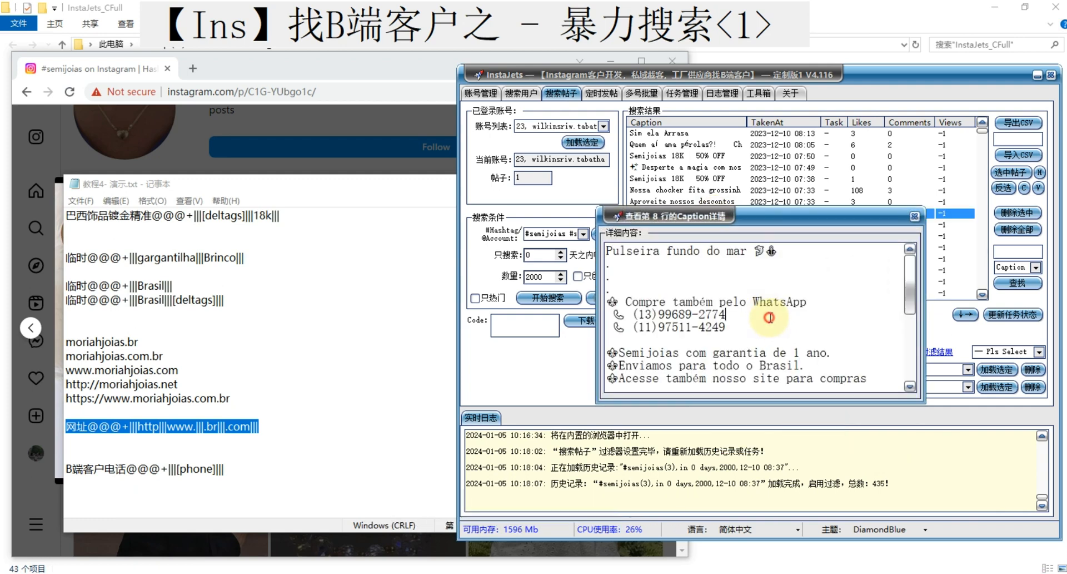
scroll(770, 318, "down", 2)
left_click_drag(778, 319, 632, 315)
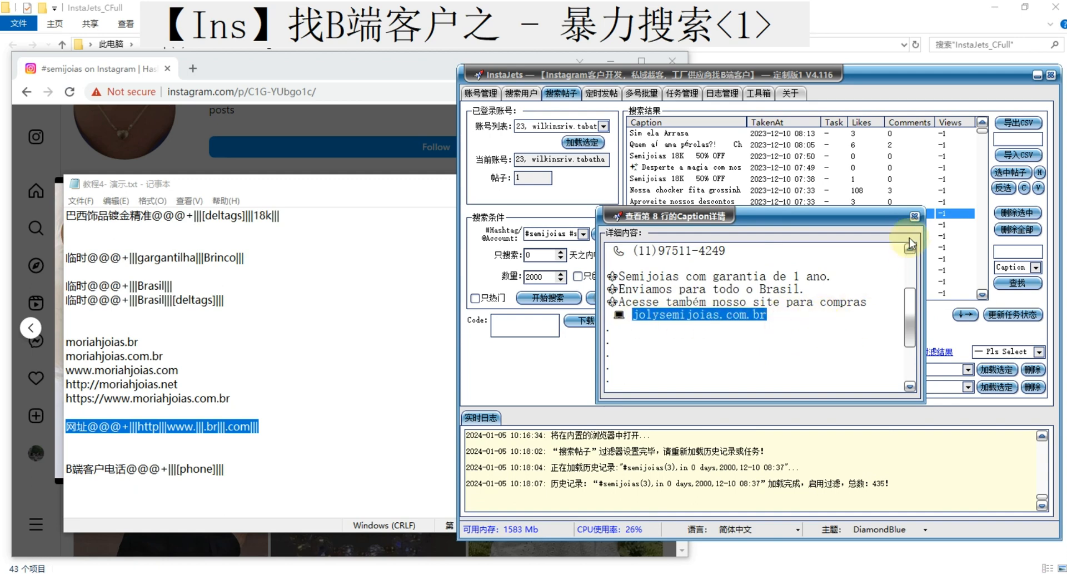
left_click(916, 217)
View the caption details of the "Pulseiras" result and highlight the website address in it
scroll(703, 243, "down", 1)
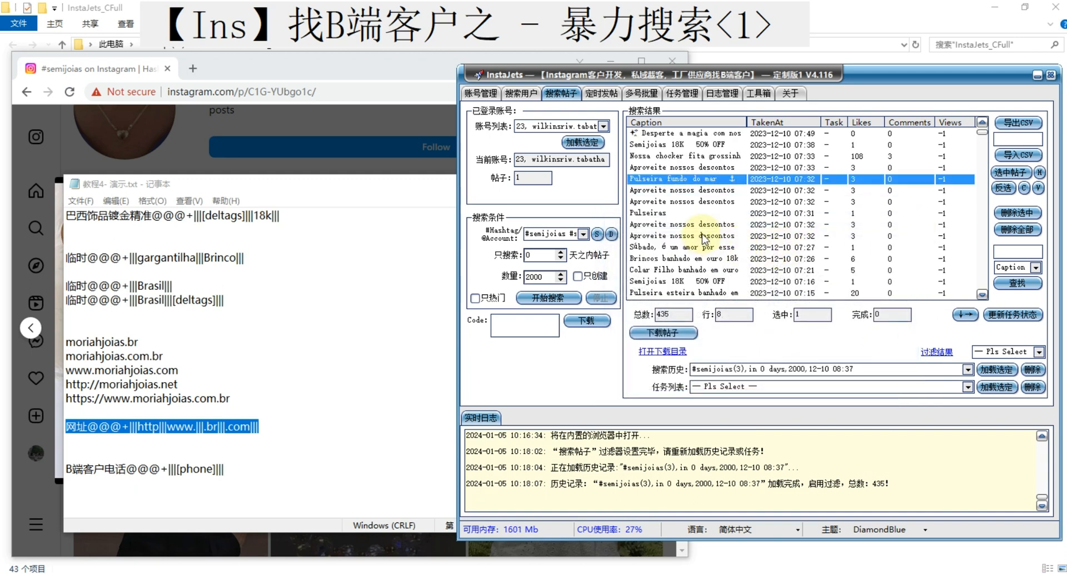
scroll(705, 239, "down", 1)
right_click(669, 179)
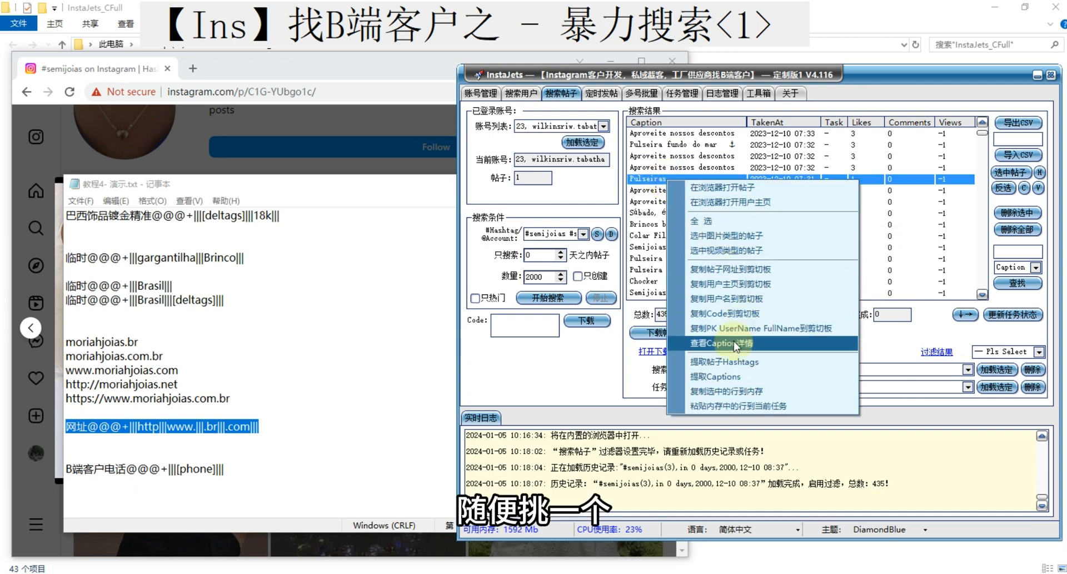
left_click(737, 344)
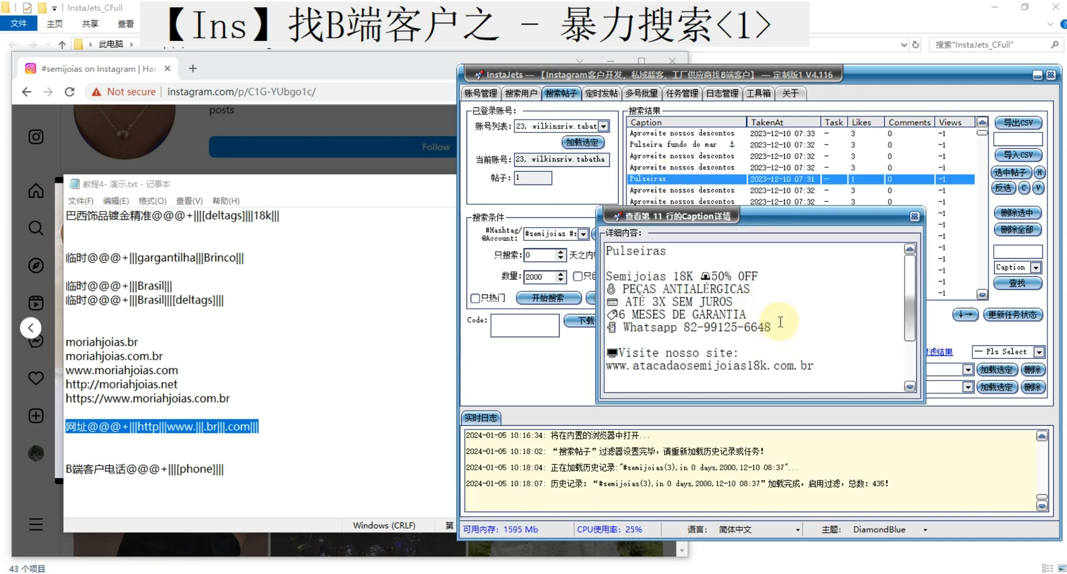
scroll(789, 326, "down", 1)
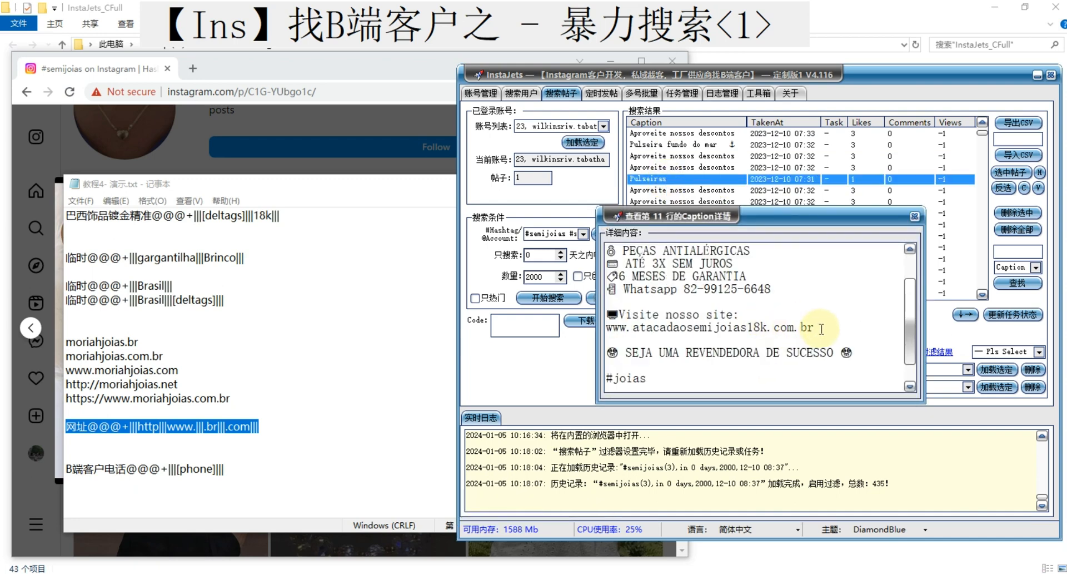
left_click_drag(825, 327, 606, 328)
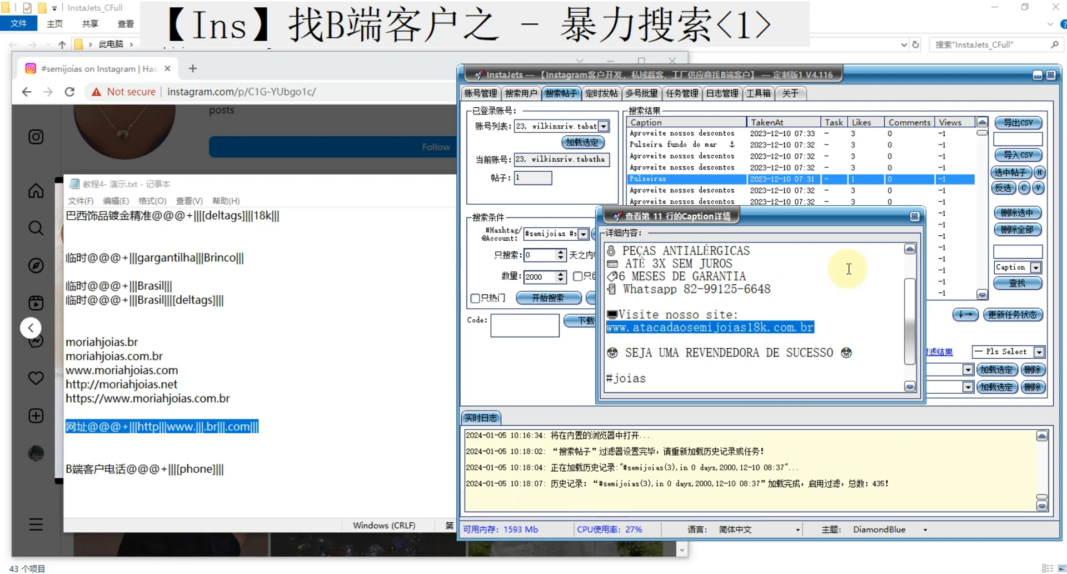
left_click(915, 216)
View the caption details of the result starting "Plenitude da" and highlight its website address
scroll(800, 222, "down", 3)
right_click(701, 258)
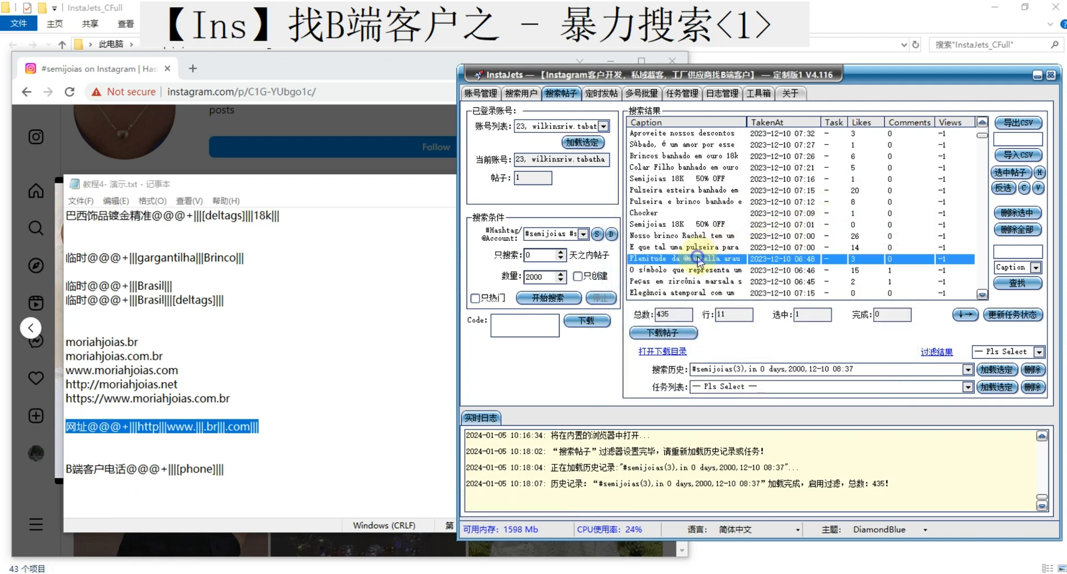
left_click(767, 418)
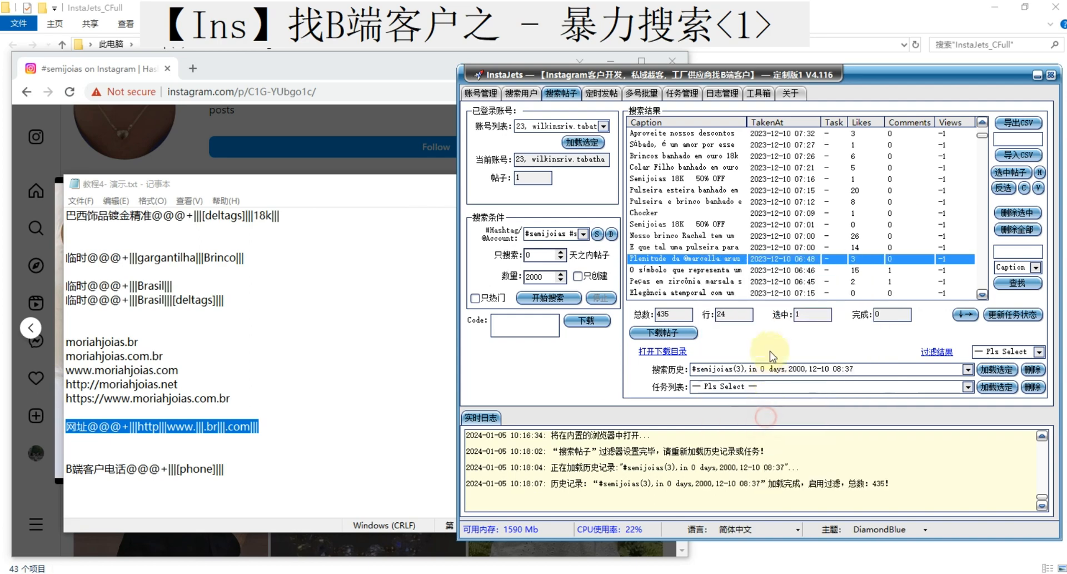
scroll(776, 314, "down", 1)
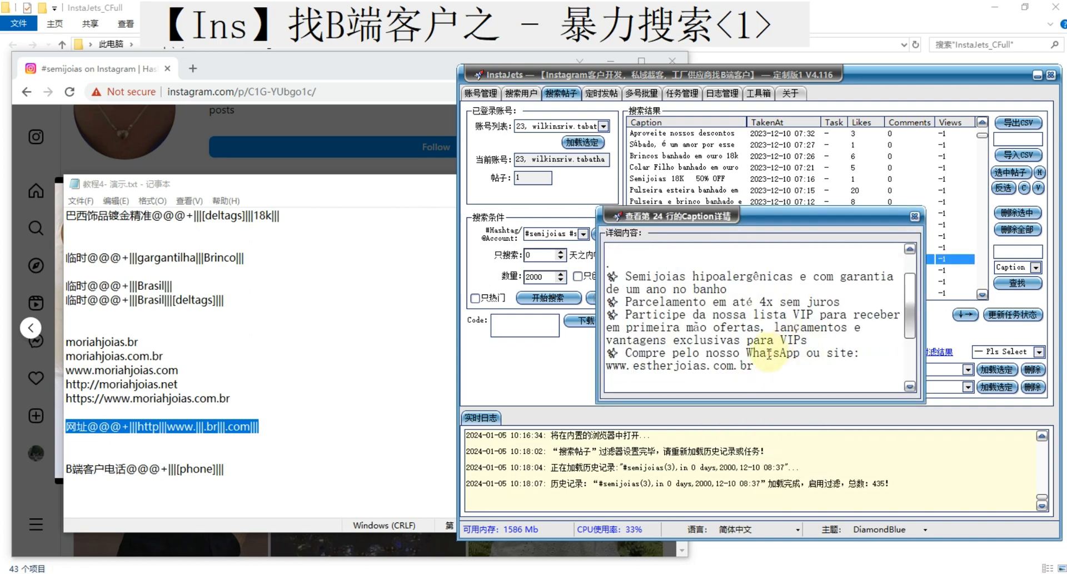
scroll(772, 339, "down", 1)
left_click_drag(759, 332, 605, 328)
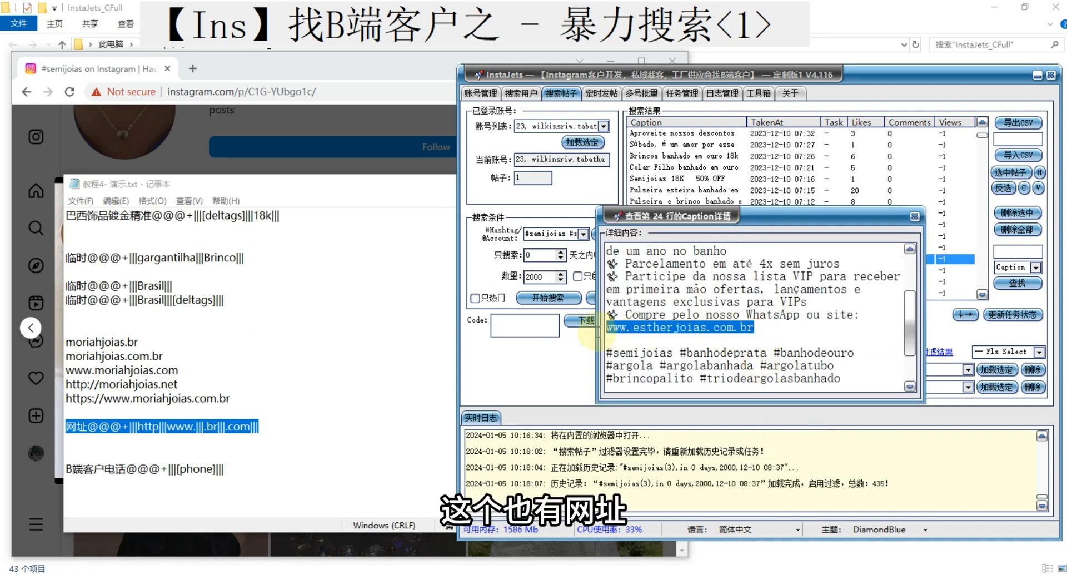
left_click(914, 217)
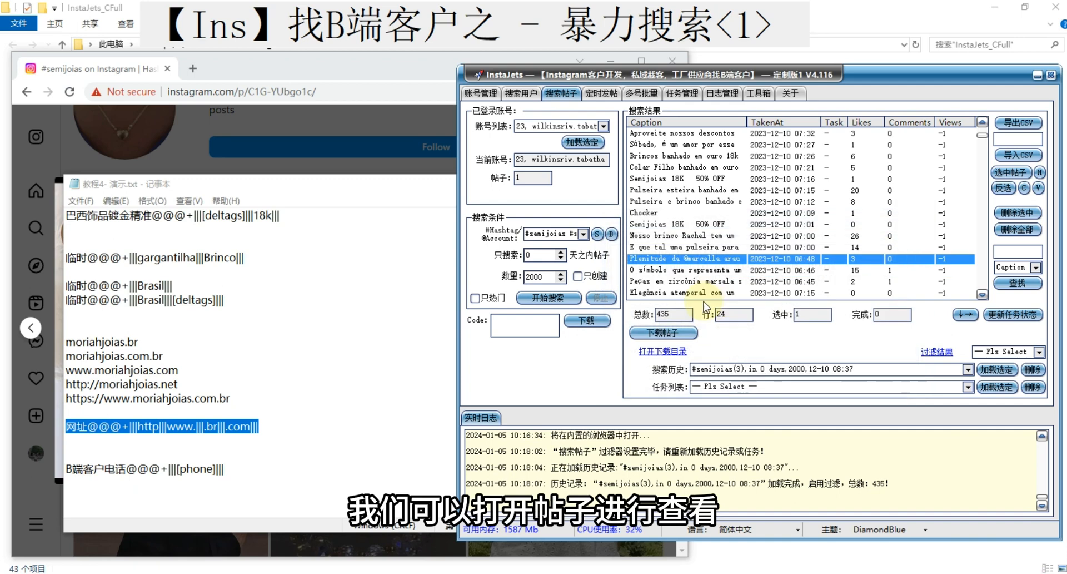
Open the "Plenitude da" post in the built-in browser and highlight the website address in its caption
right_click(706, 258)
left_click(742, 275)
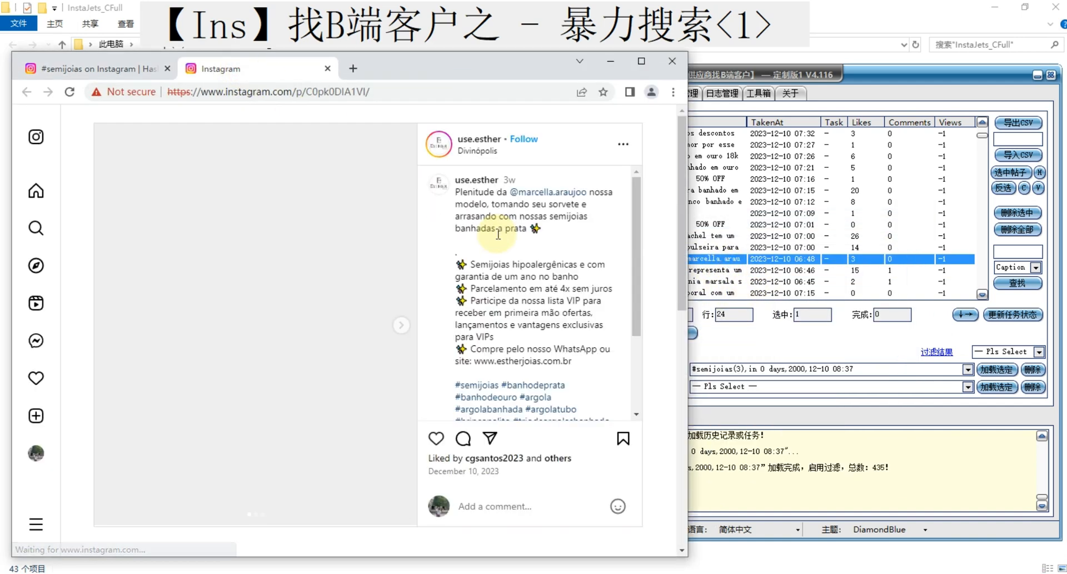
left_click_drag(572, 361, 473, 361)
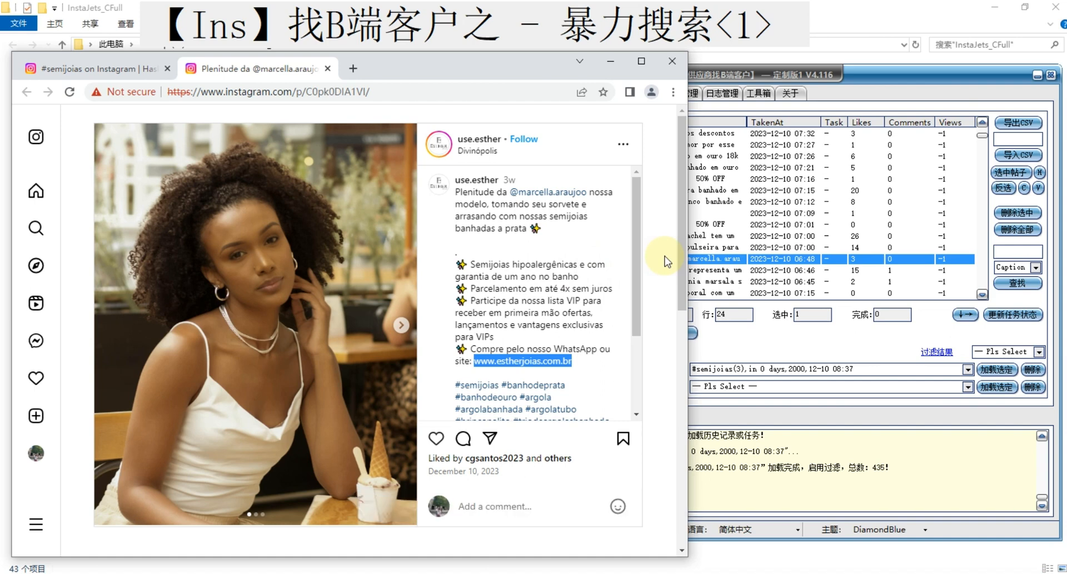
Open the result filter settings in InstaJets, then copy the filter statement B端客户电话@@@+||||[phone]|||| from the Notepad notes
left_click(888, 77)
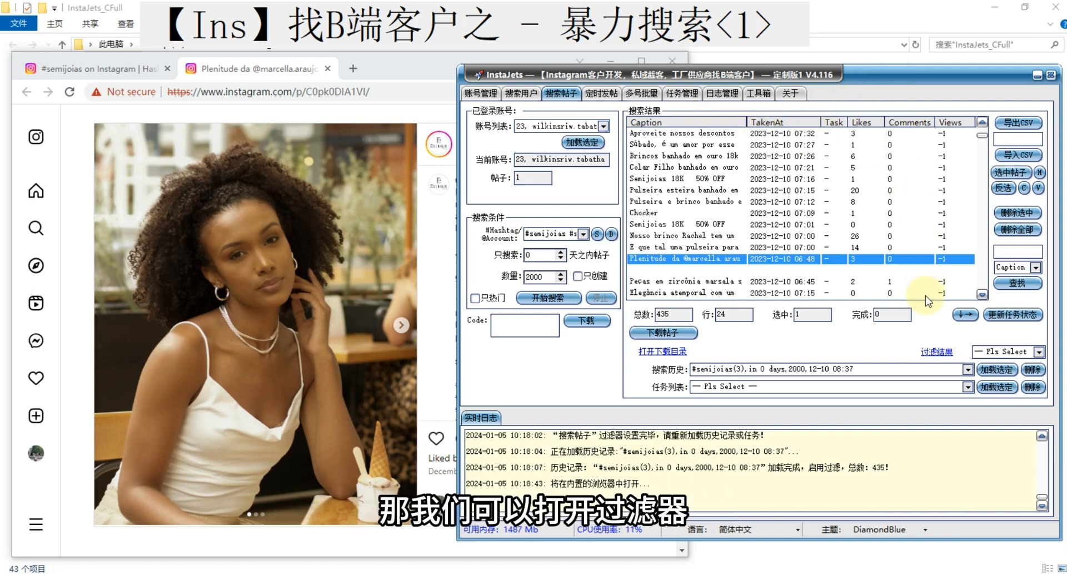
left_click(925, 353)
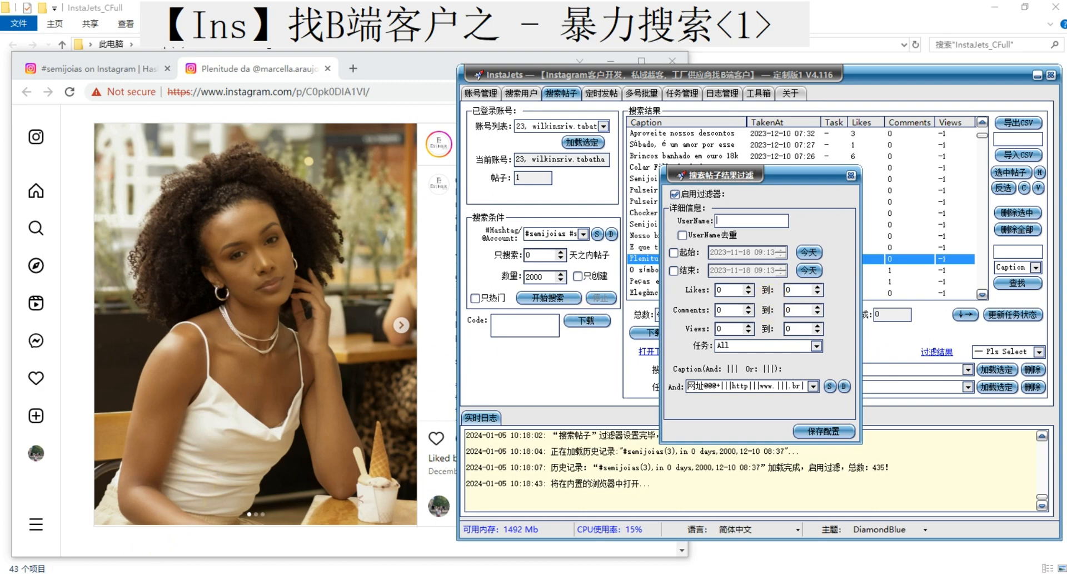
left_click(141, 573)
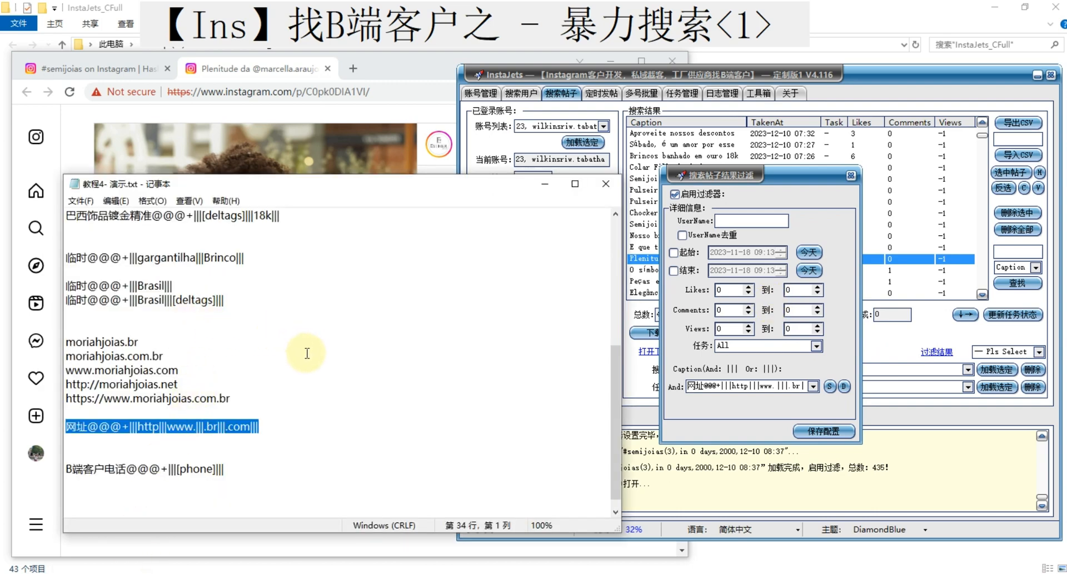
scroll(295, 378, "down", 1)
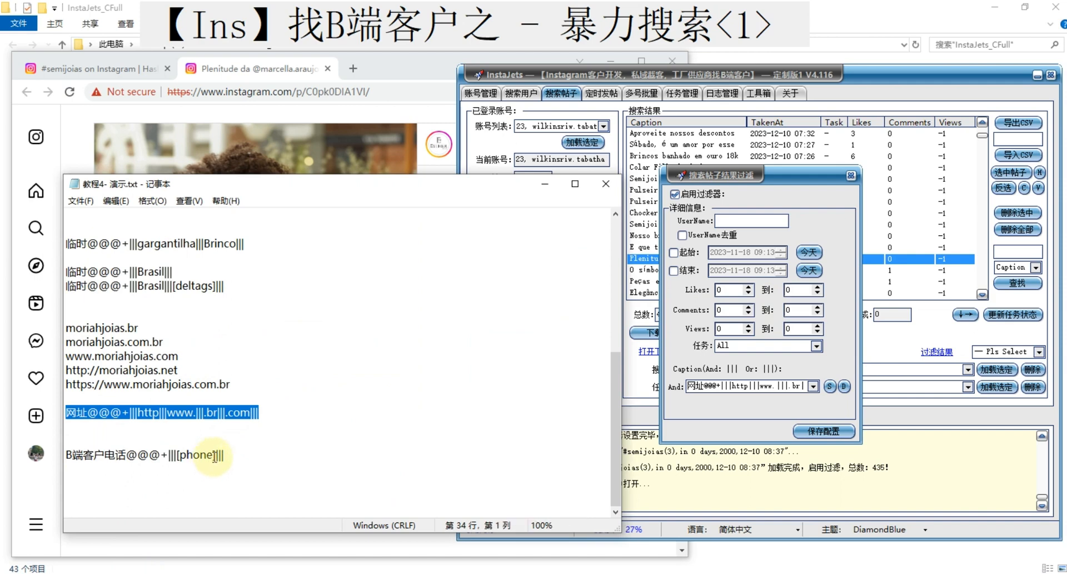
left_click_drag(215, 457, 176, 457)
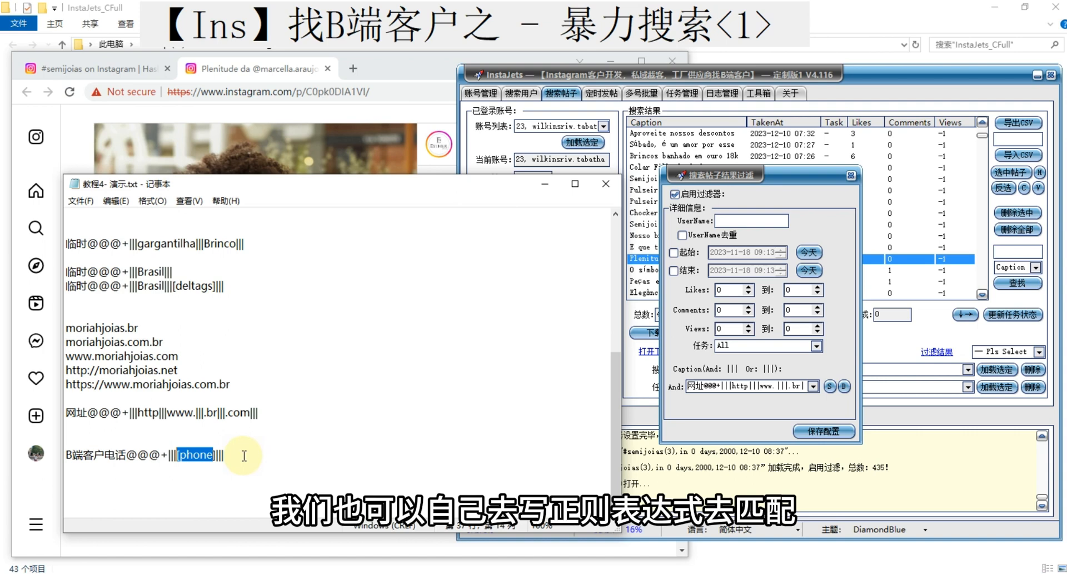
left_click_drag(244, 456, 68, 454)
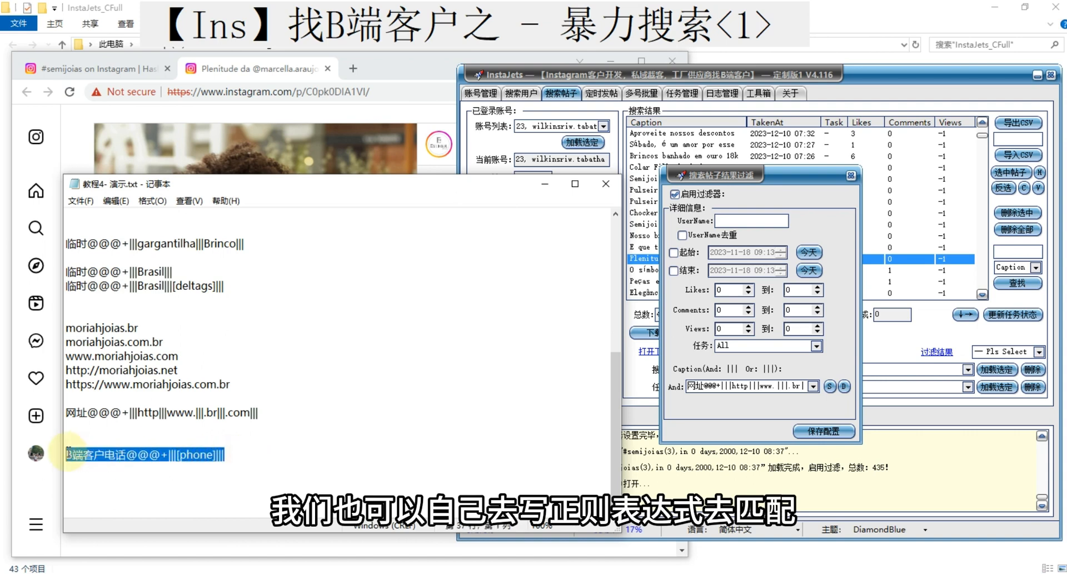
right_click(78, 457)
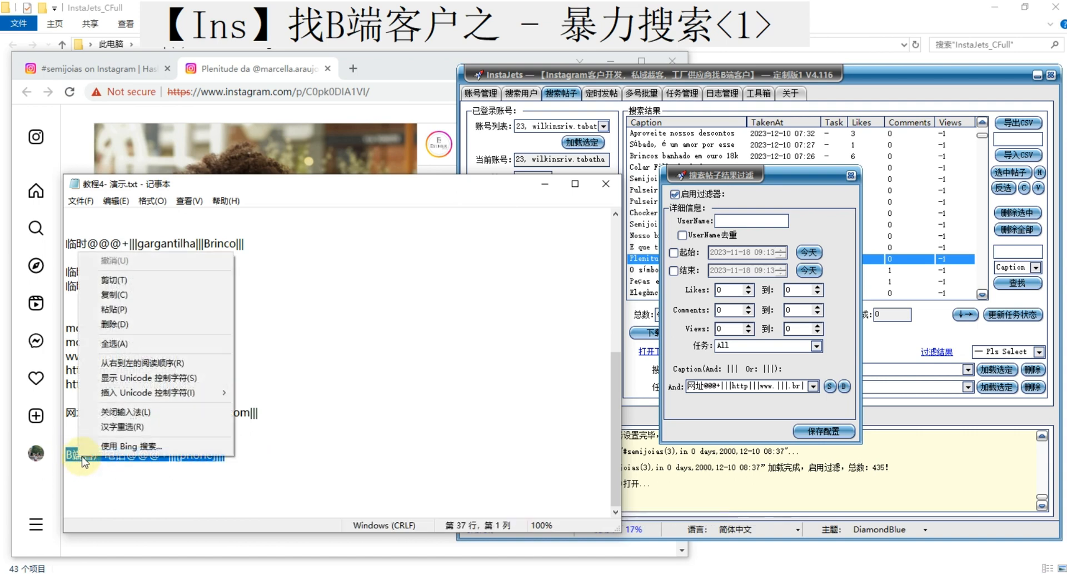
left_click(142, 297)
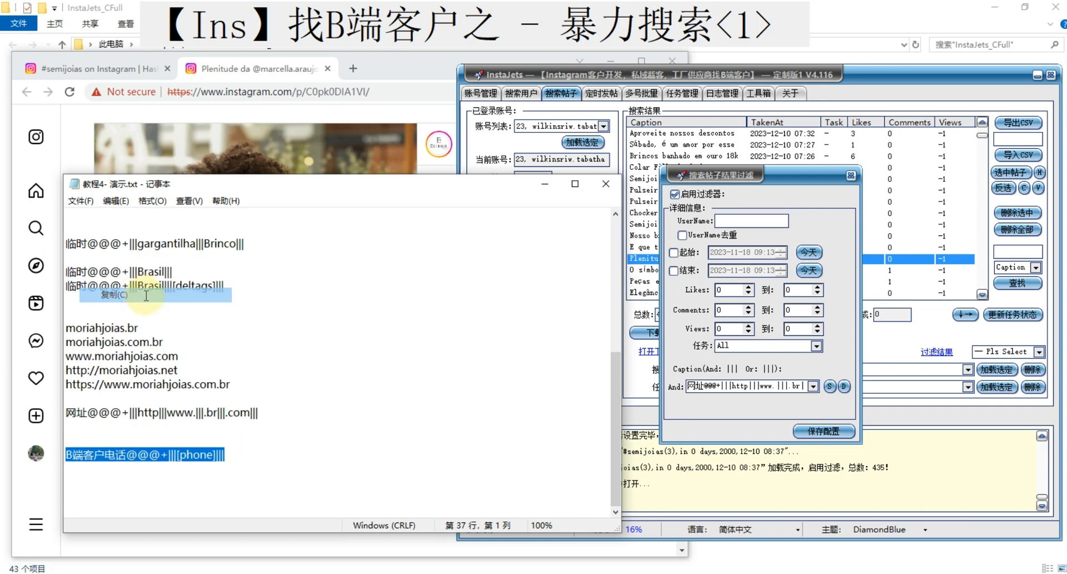
Replace the filter's caption condition with B端客户电话@@@+||||[phone]|||| and save the filter configuration
left_click(728, 387)
key("BackSpace")
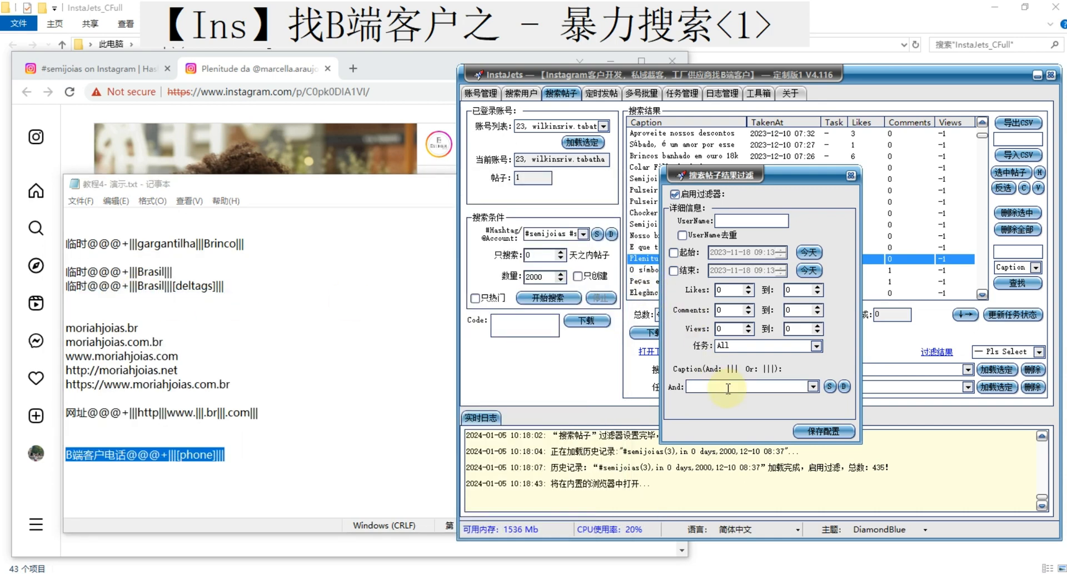
right_click(728, 387)
left_click(750, 440)
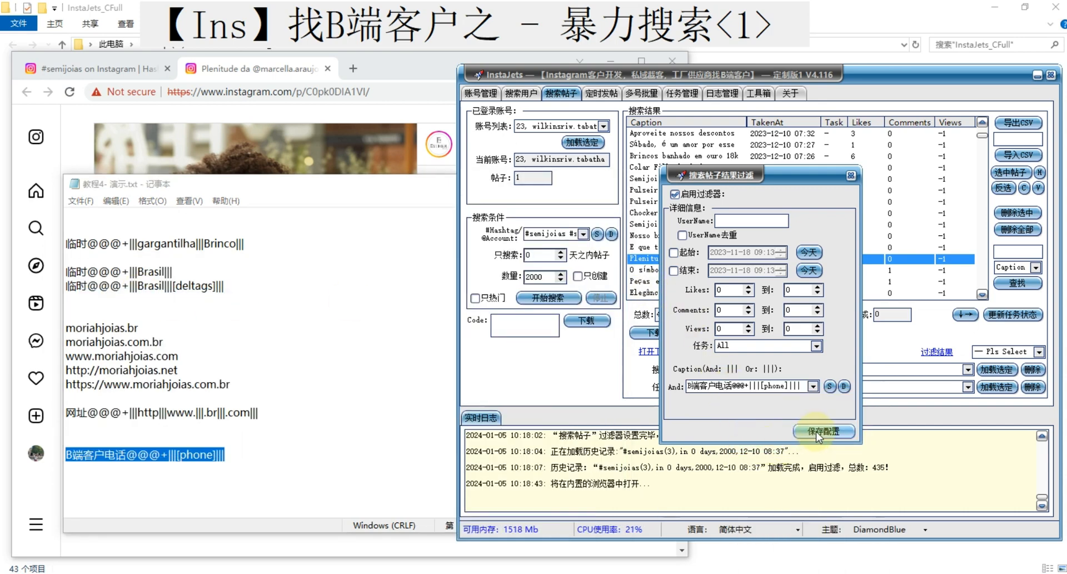
left_click(821, 432)
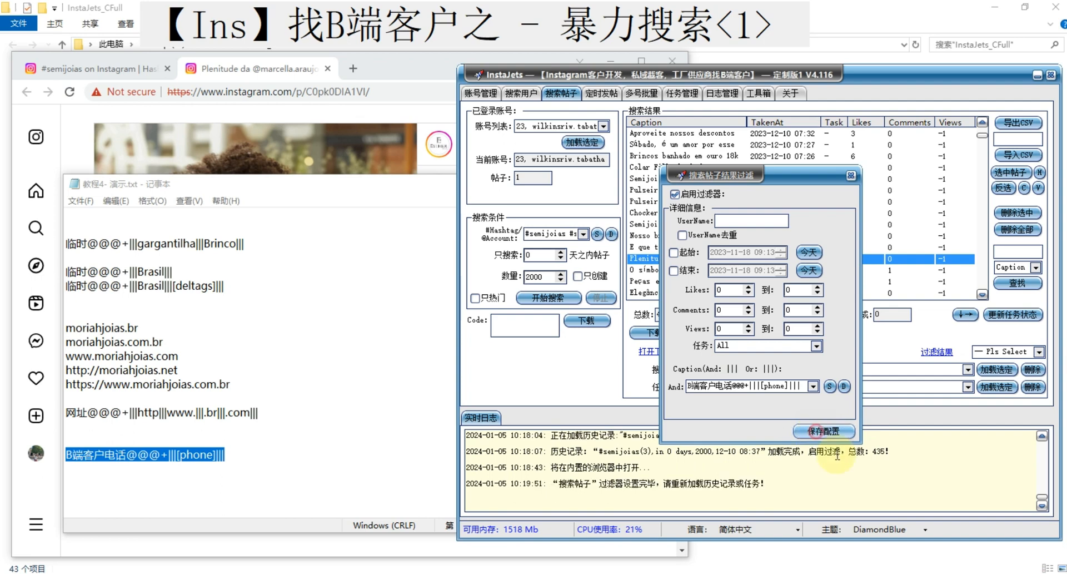
Reload the #semijoias search history with the phone filter and check a "Folheados Disponíveis" caption for a phone number
left_click(995, 373)
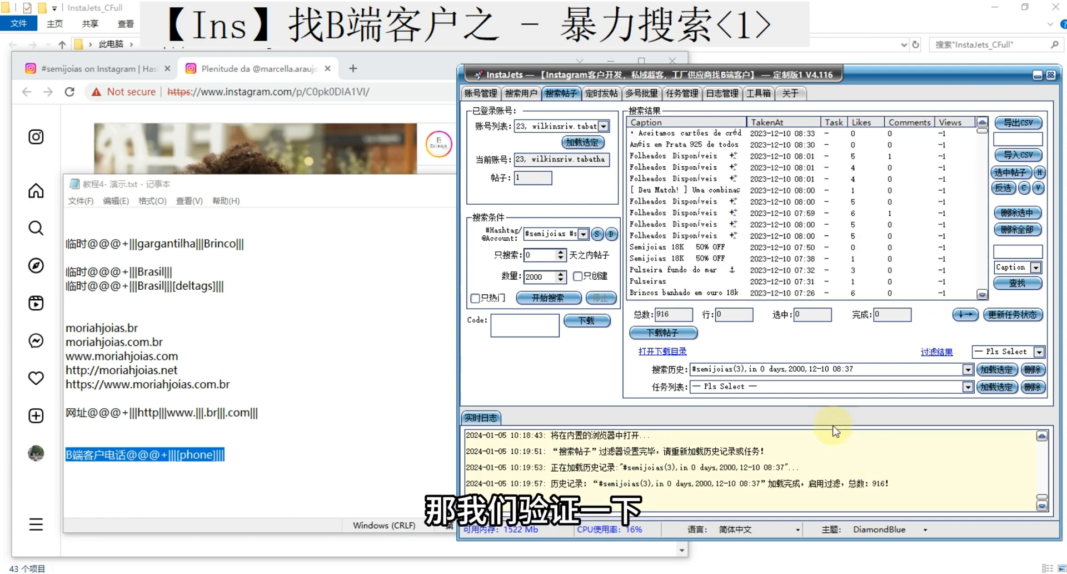
scroll(739, 222, "down", 1)
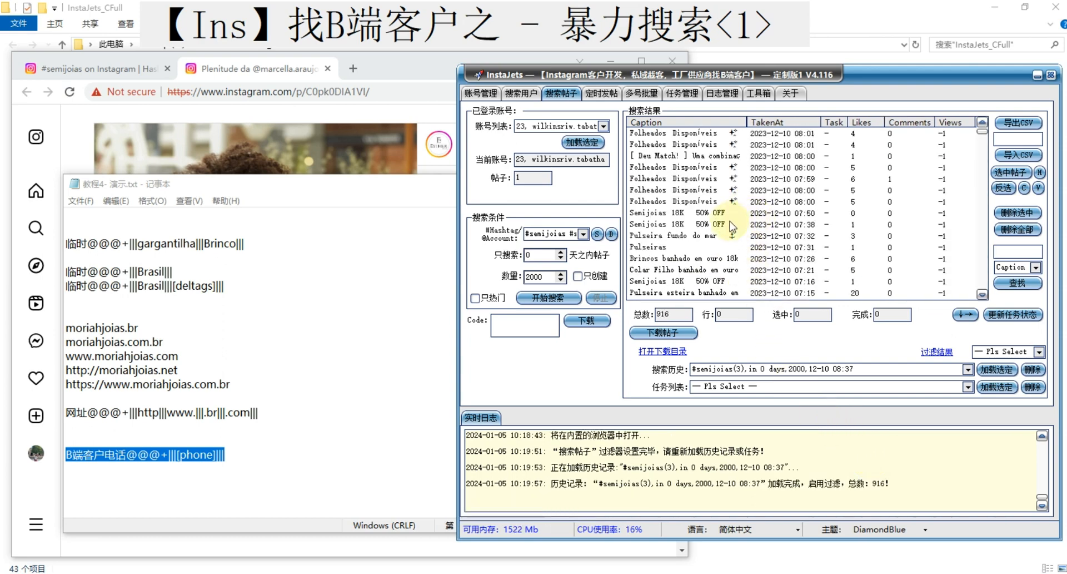
right_click(722, 190)
left_click(792, 351)
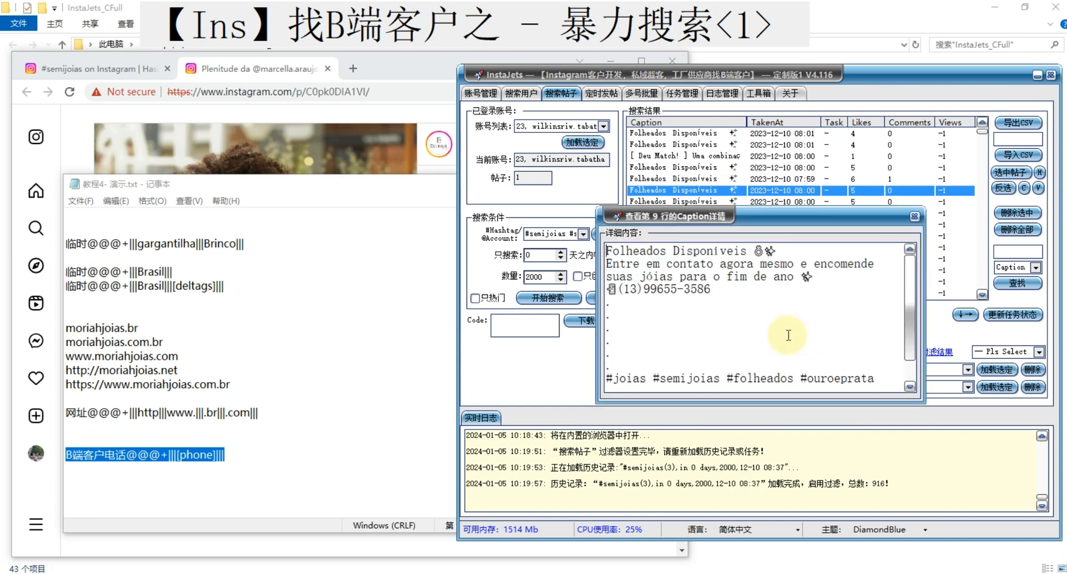
left_click_drag(713, 290, 617, 289)
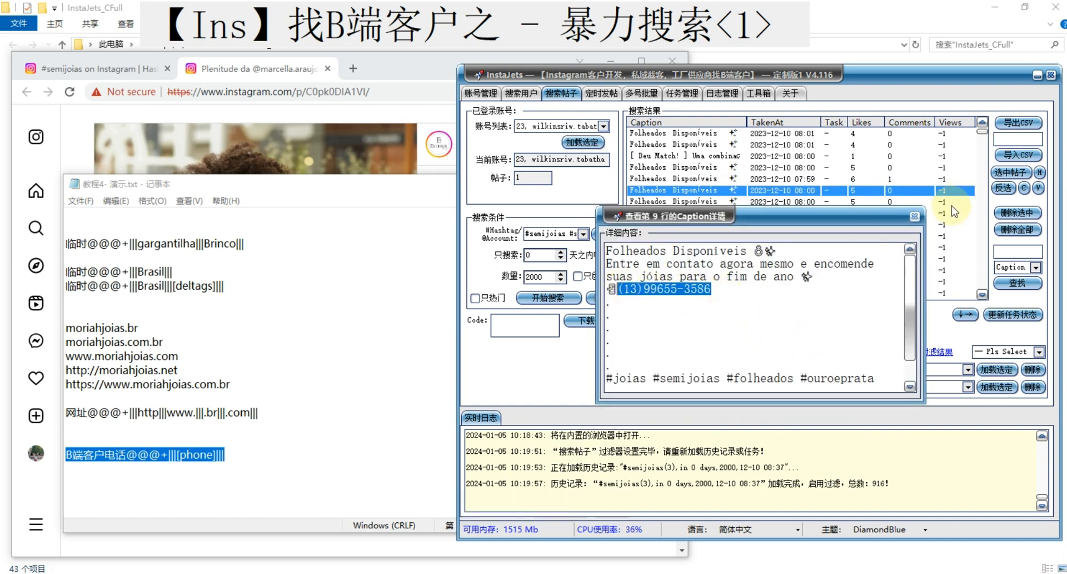
left_click(914, 216)
View the caption details of the "Pulseiras" result and highlight the WhatsApp phone number in it
scroll(722, 194, "down", 2)
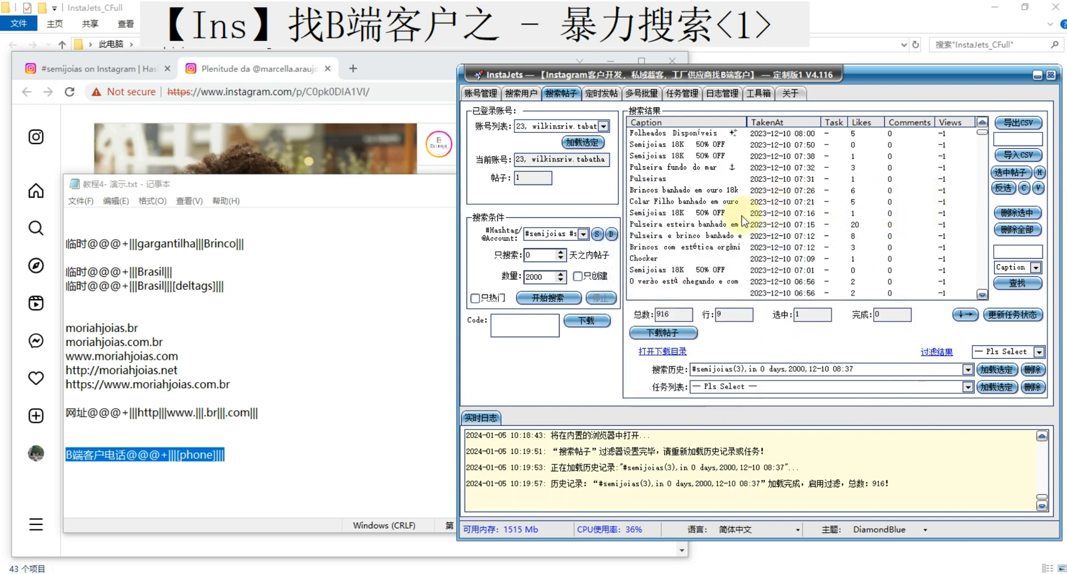
right_click(682, 179)
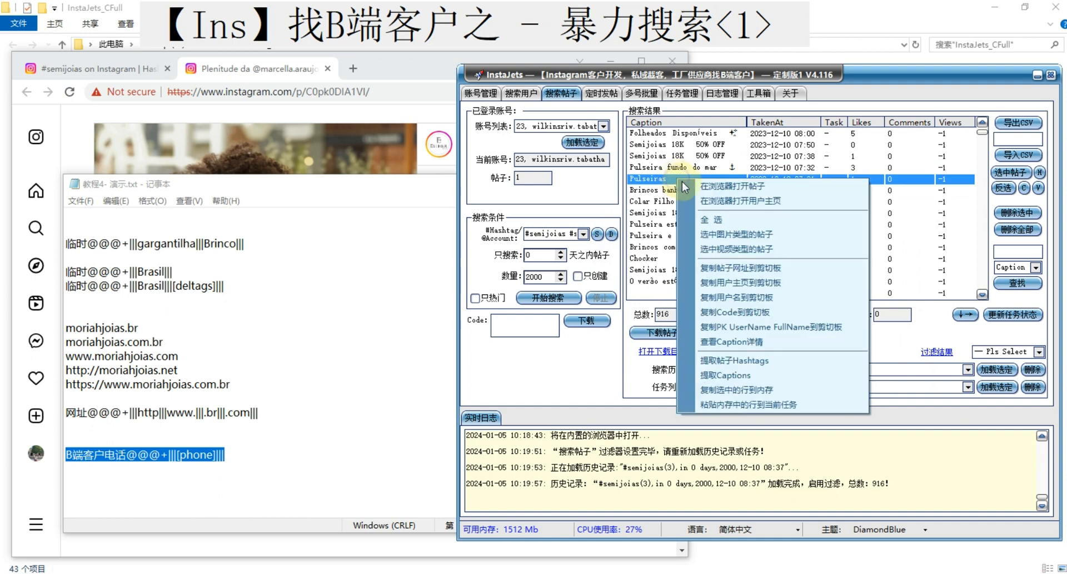
left_click(759, 342)
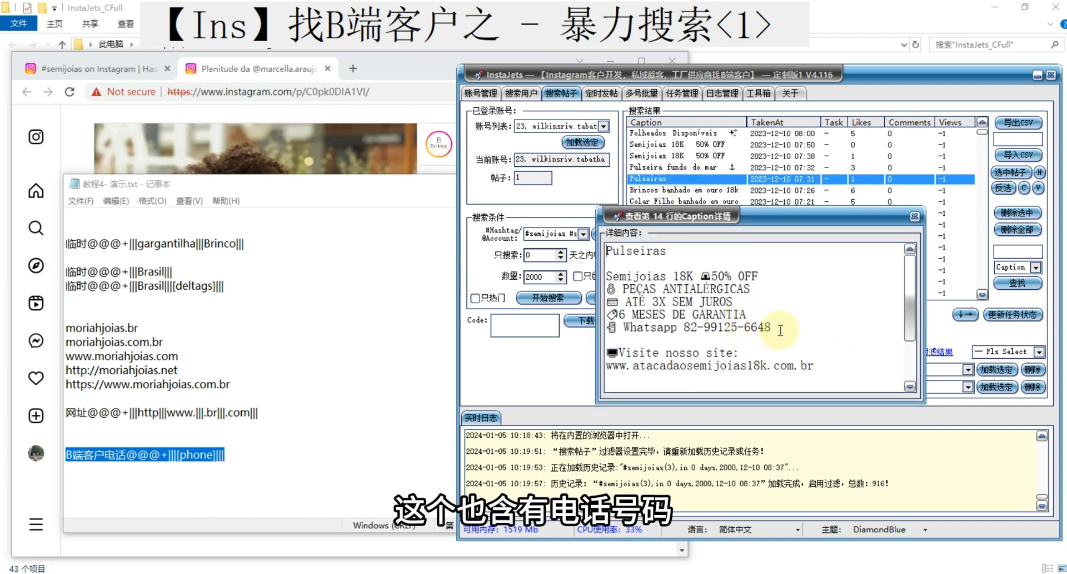
left_click_drag(772, 328, 683, 329)
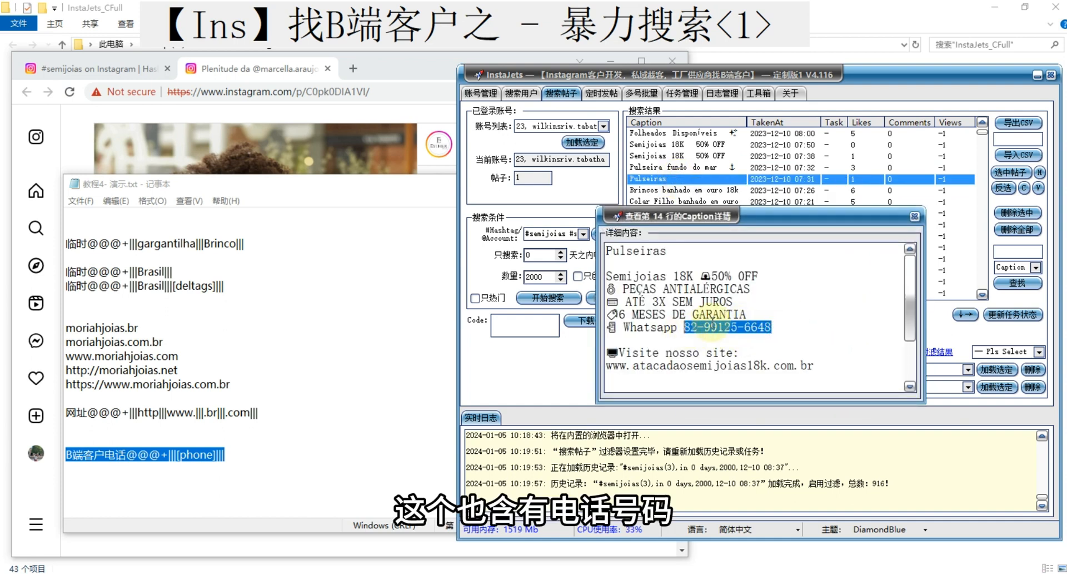
View the caption details of the "As formas suaves e orgânica" result to check it for a phone number
left_click(914, 218)
scroll(708, 222, "down", 5)
right_click(708, 216)
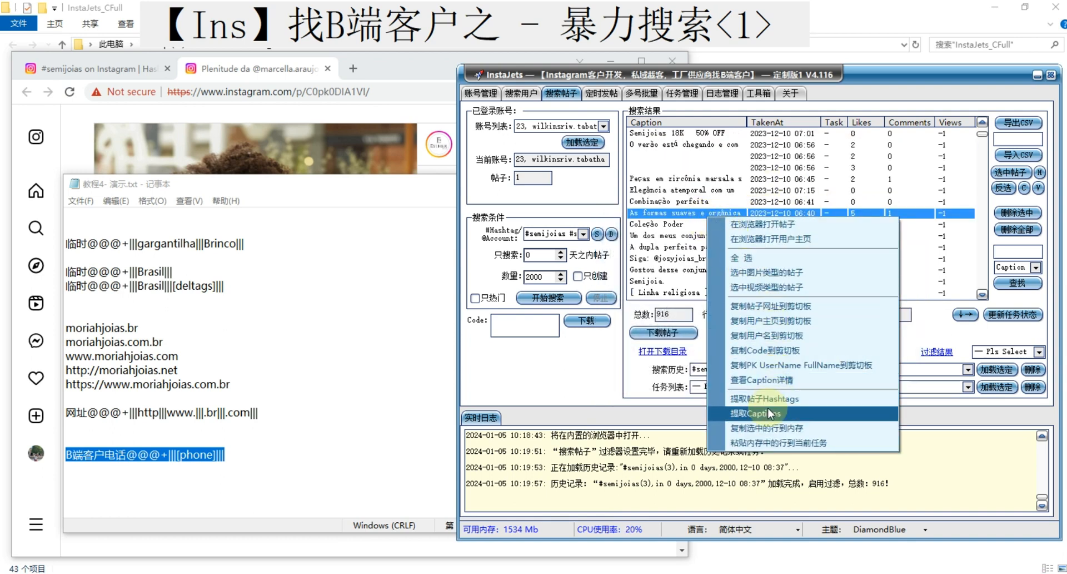
left_click(763, 380)
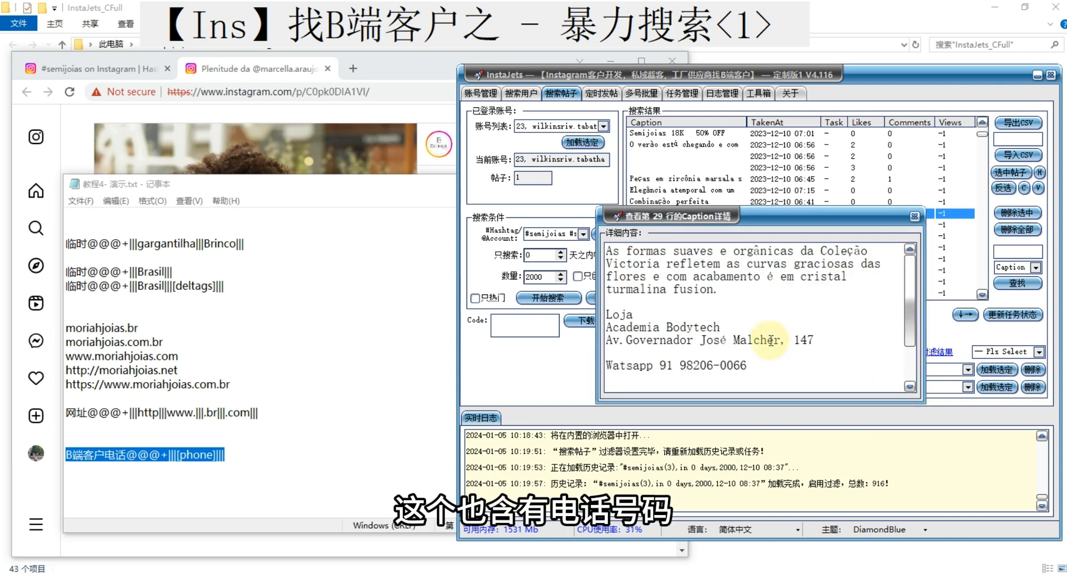
left_click(915, 216)
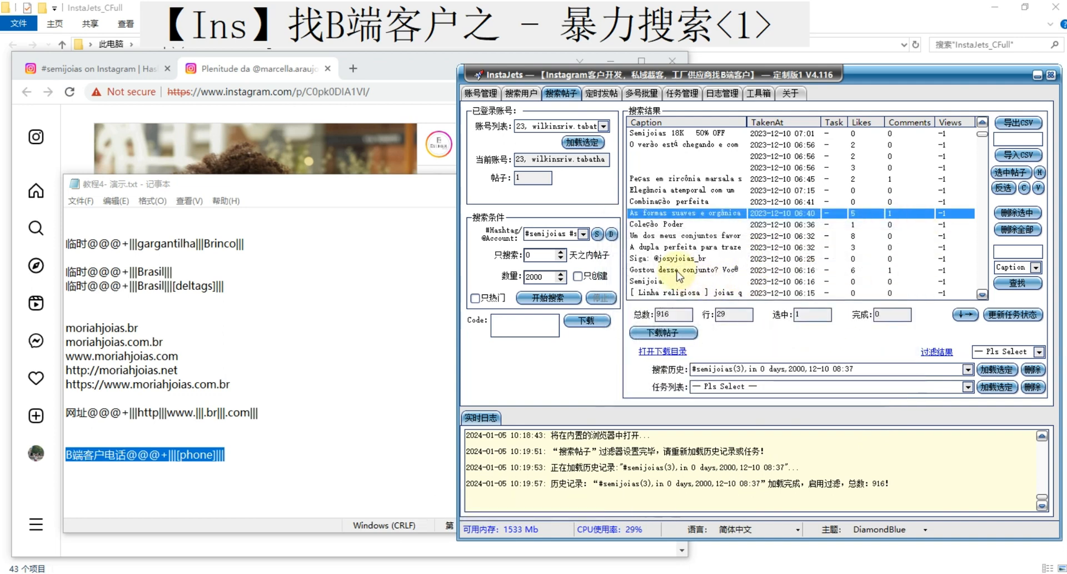
Open the "As formas suaves e orgânica" post in the browser and highlight the WhatsApp number in its caption
right_click(683, 216)
left_click(703, 220)
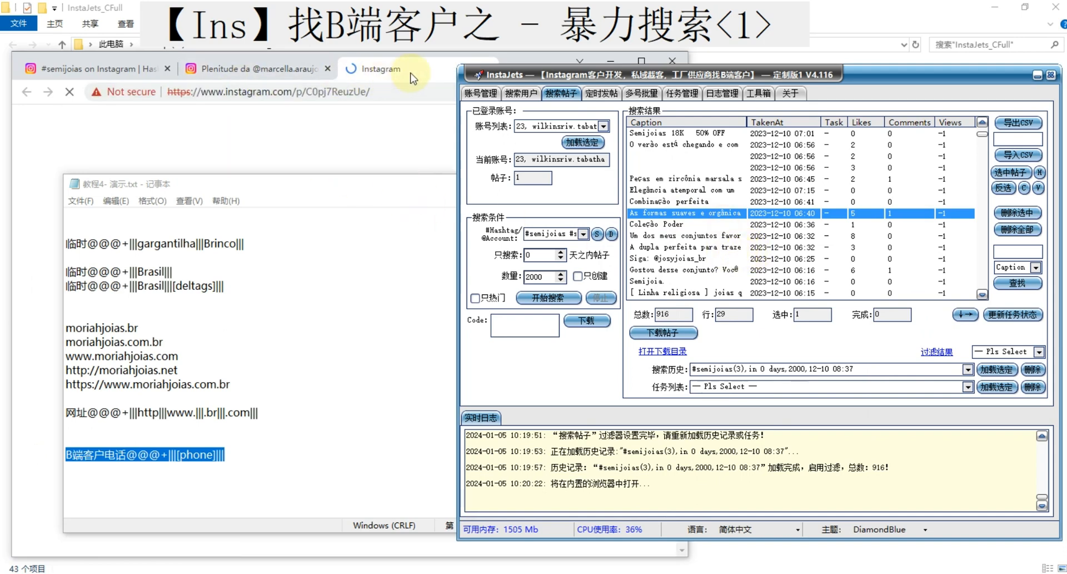
left_click(410, 70)
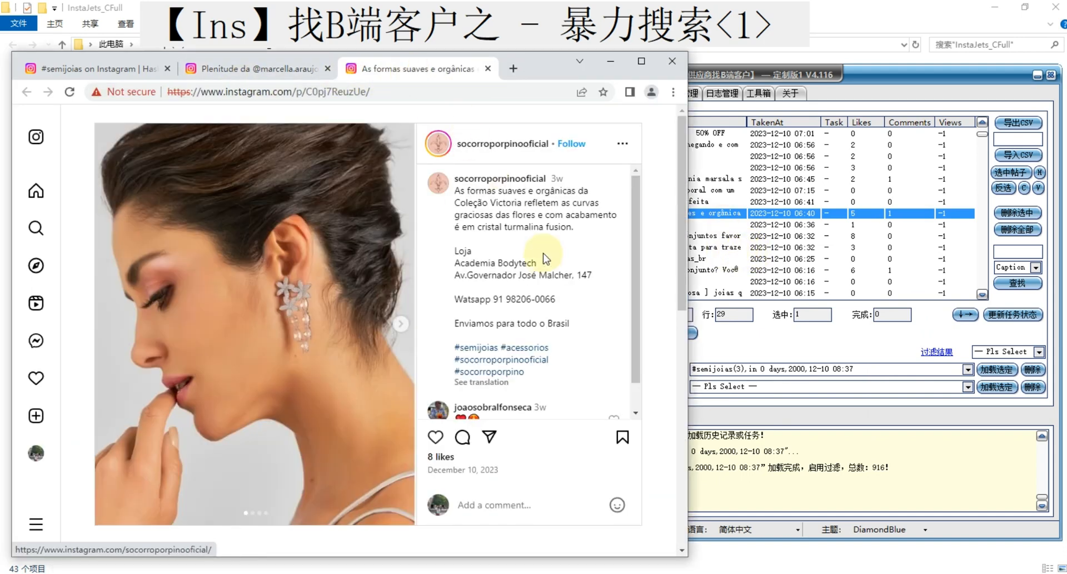
left_click_drag(557, 300, 499, 302)
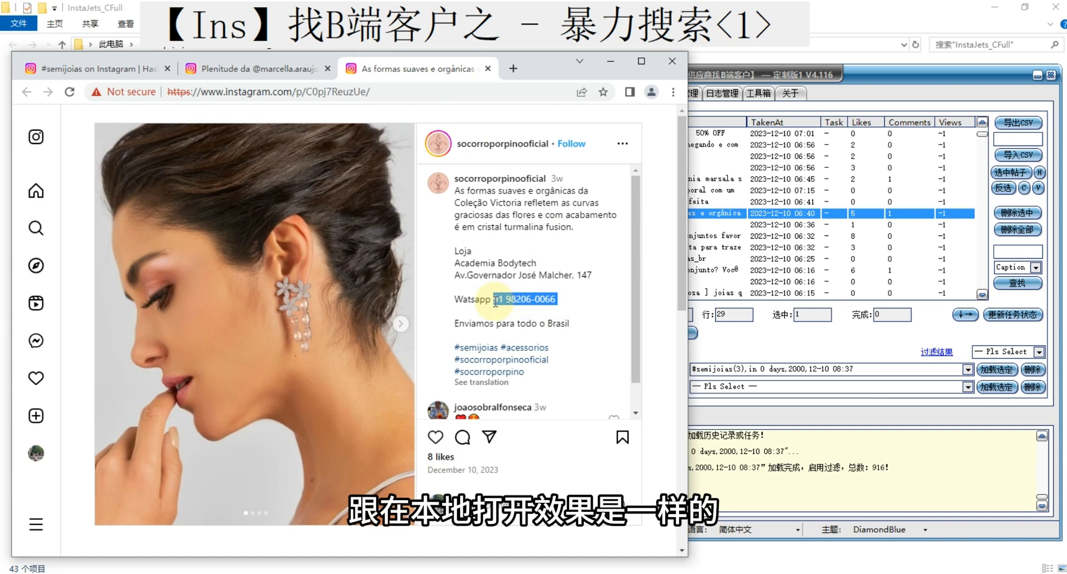
left_click(566, 302)
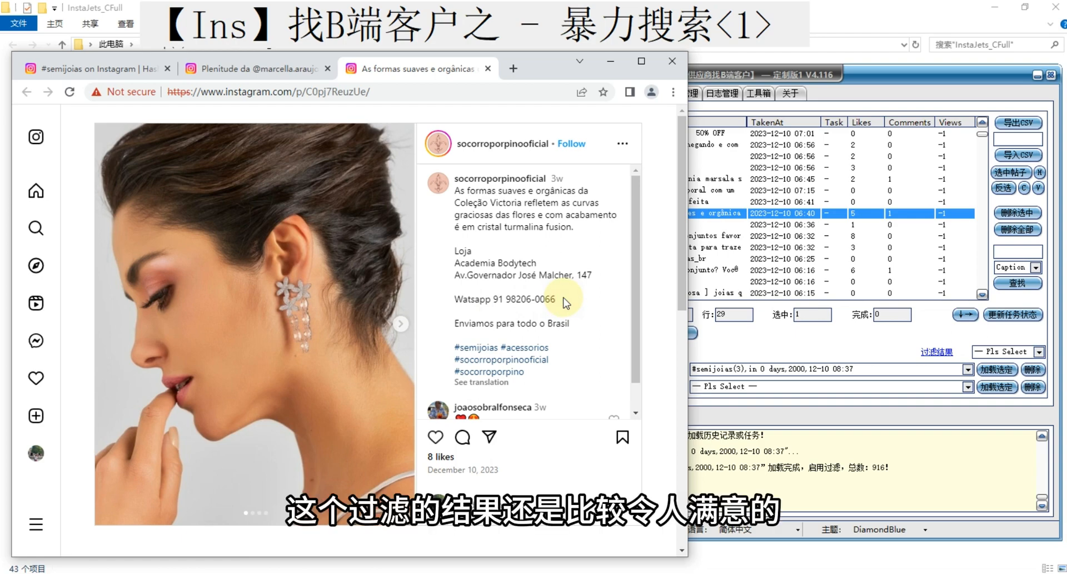
Return to InstaJets, enable UserName去重 in the result filter settings and save the configuration
left_click(781, 72)
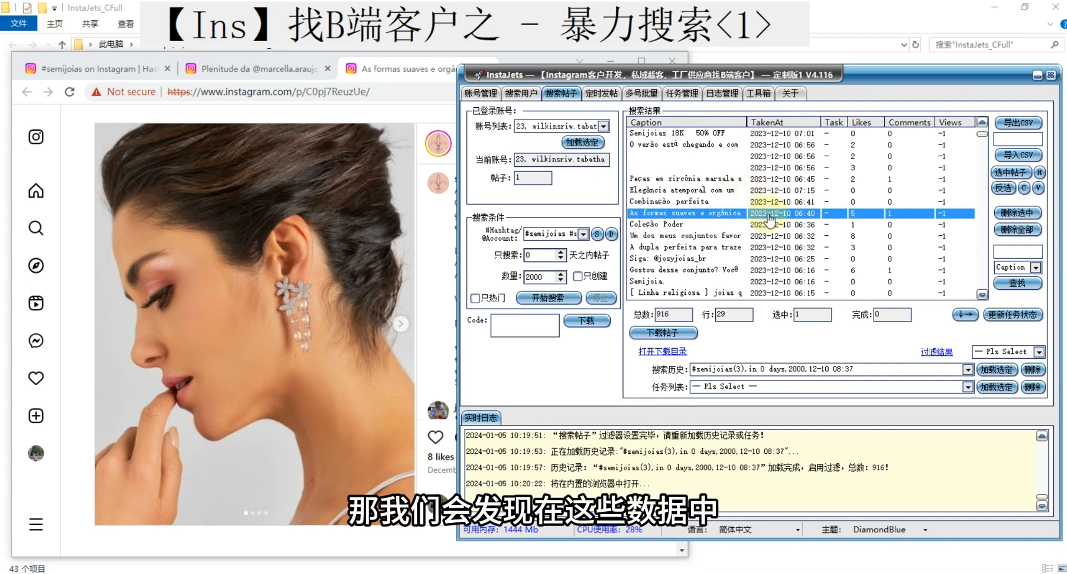
scroll(753, 218, "up", 1)
scroll(756, 217, "up", 5)
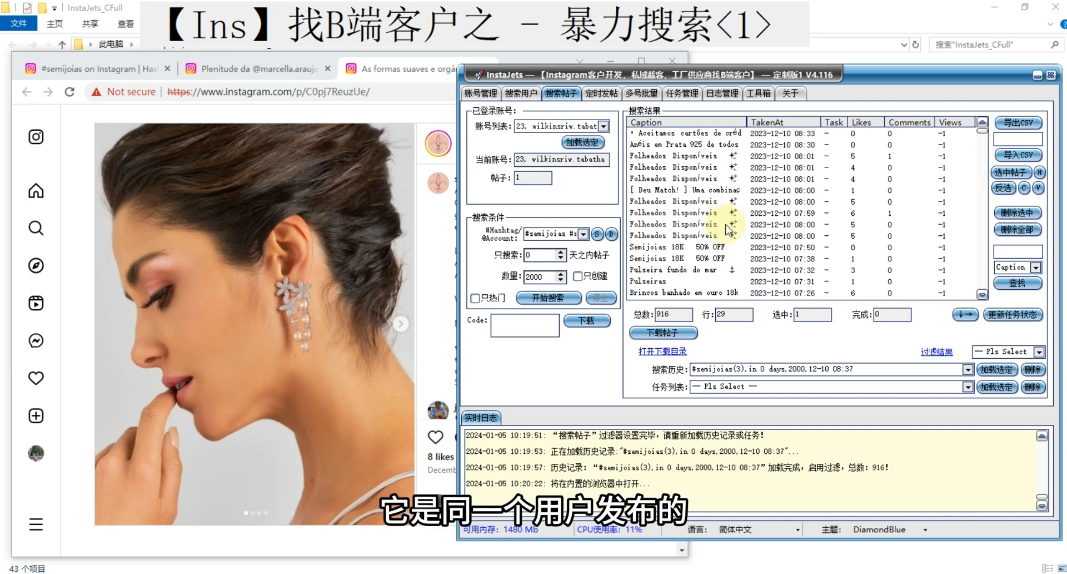
left_click(937, 353)
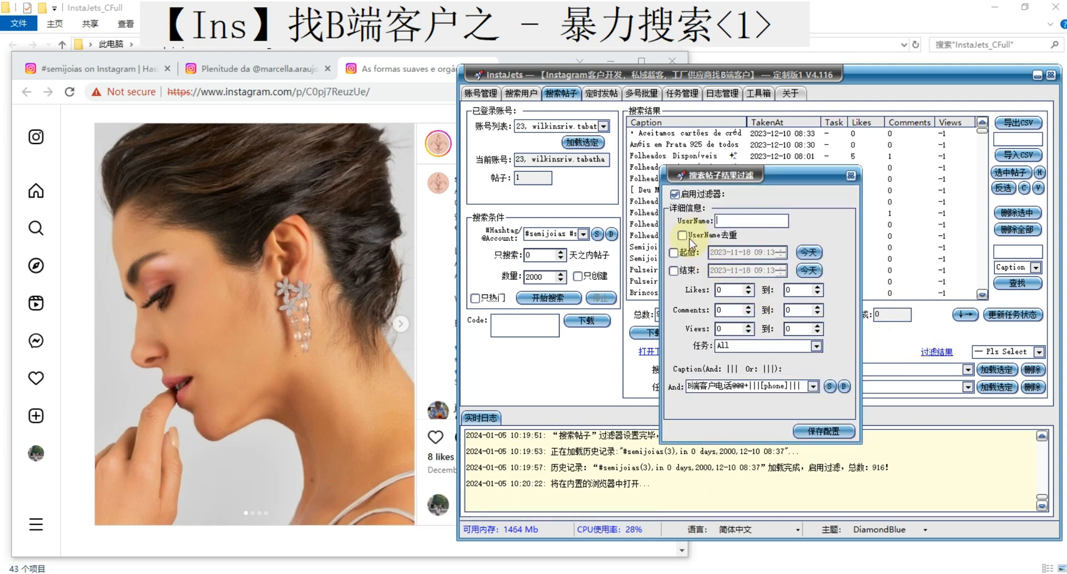
left_click(719, 236)
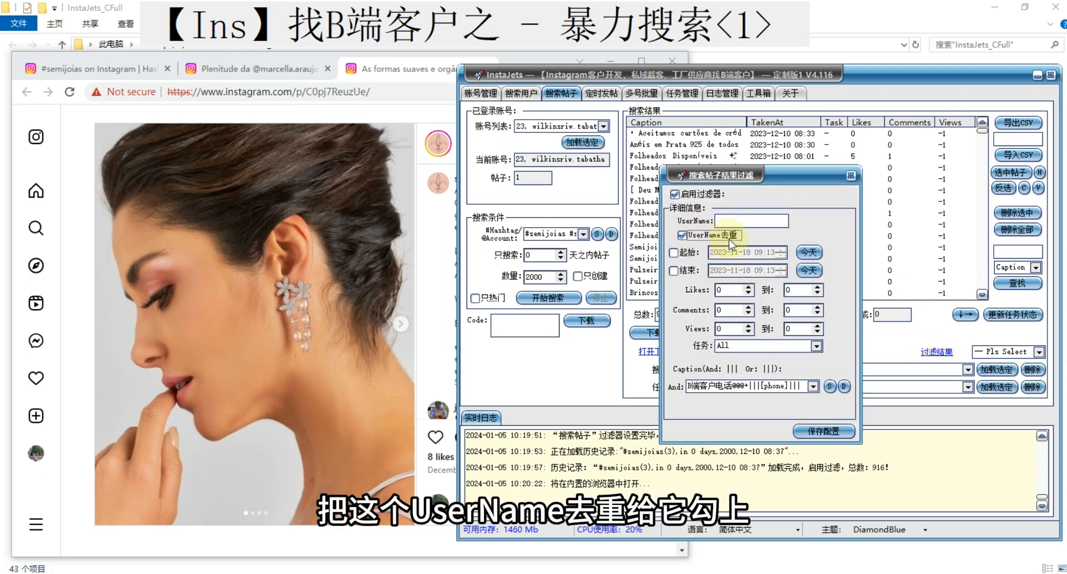
left_click(817, 431)
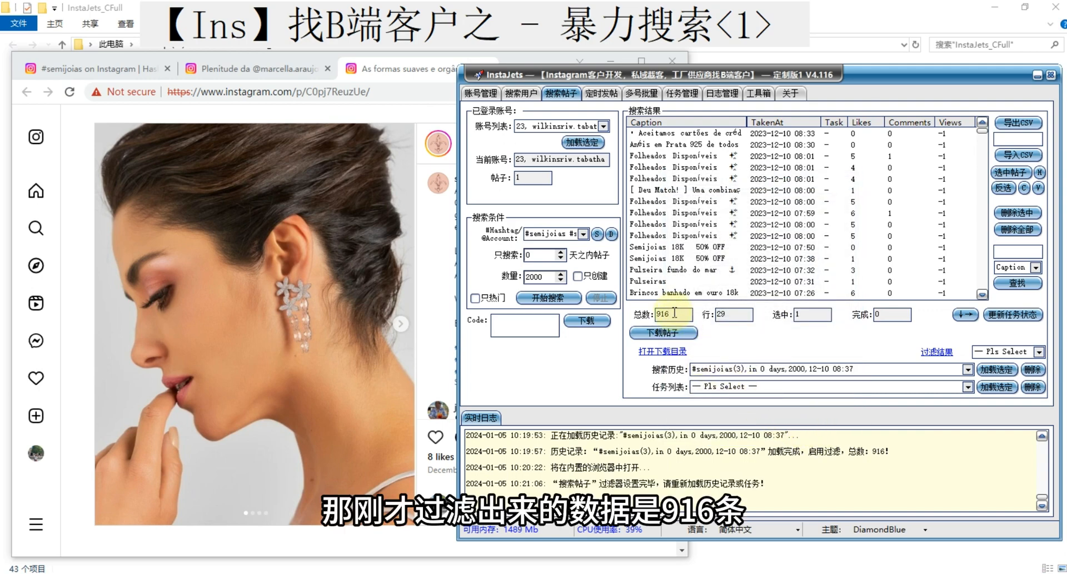
Reload the #semijoias search history with username deduplication and compare the result totals
left_click_drag(674, 313, 652, 316)
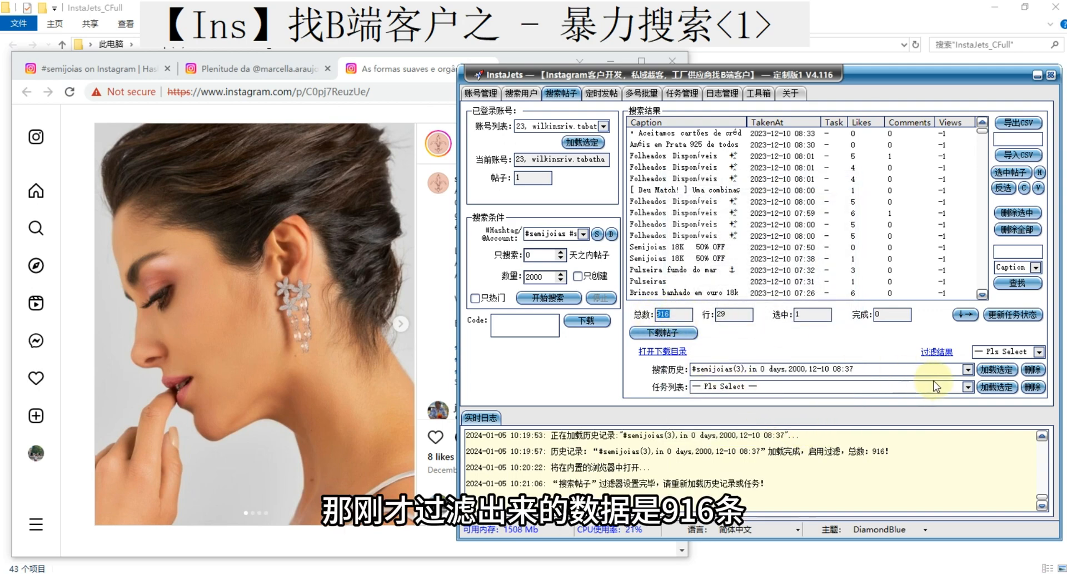
left_click(998, 369)
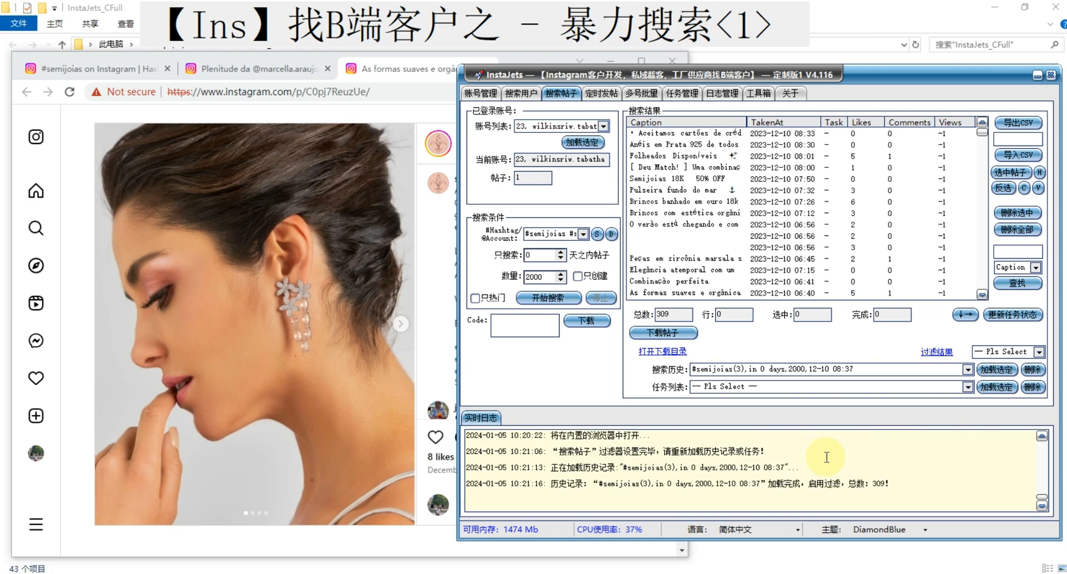
double_click(680, 313)
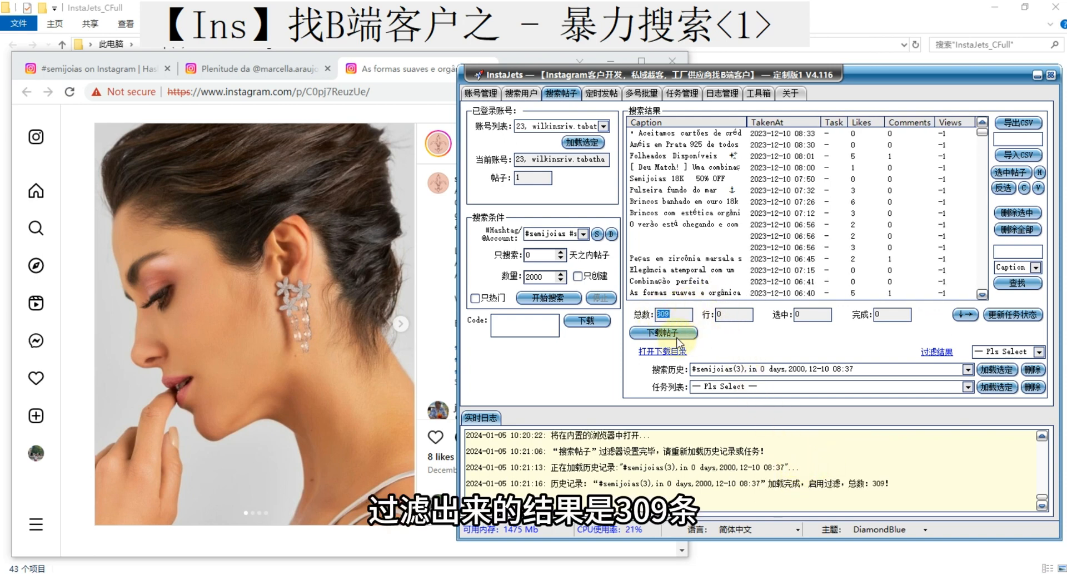
left_click(760, 460)
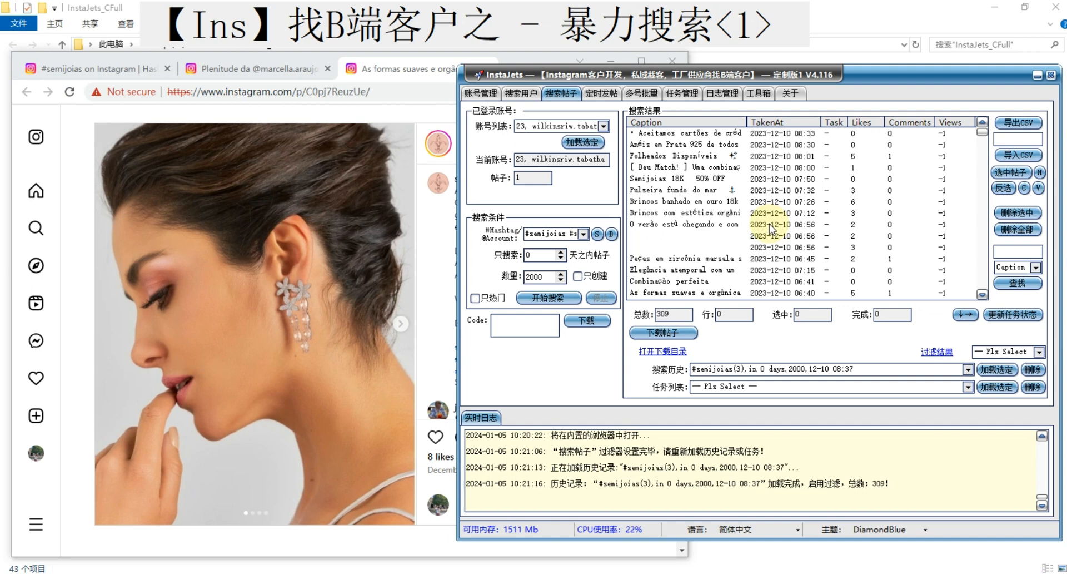
Copy the user homepage URLs of nine results starting at "Folheados Disponíveis" and paste them into a new Notepad document
left_click_drag(756, 156, 776, 250)
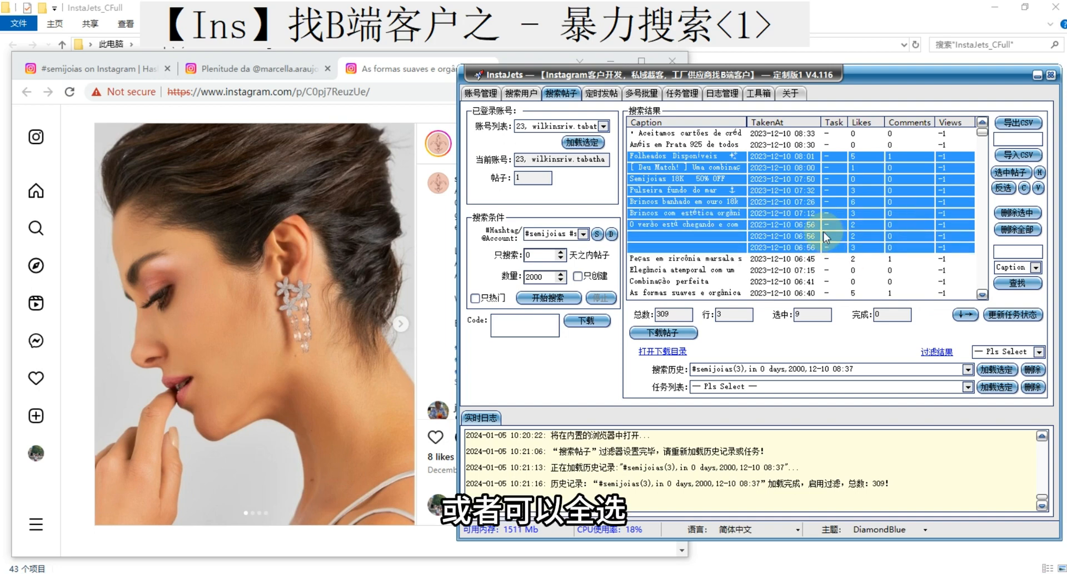
right_click(799, 207)
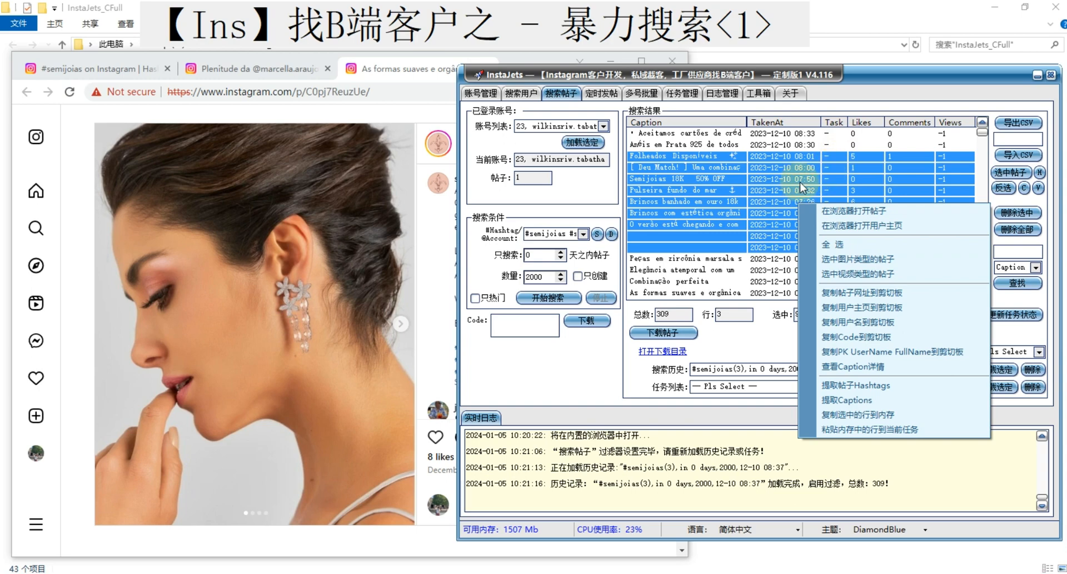
left_click(889, 307)
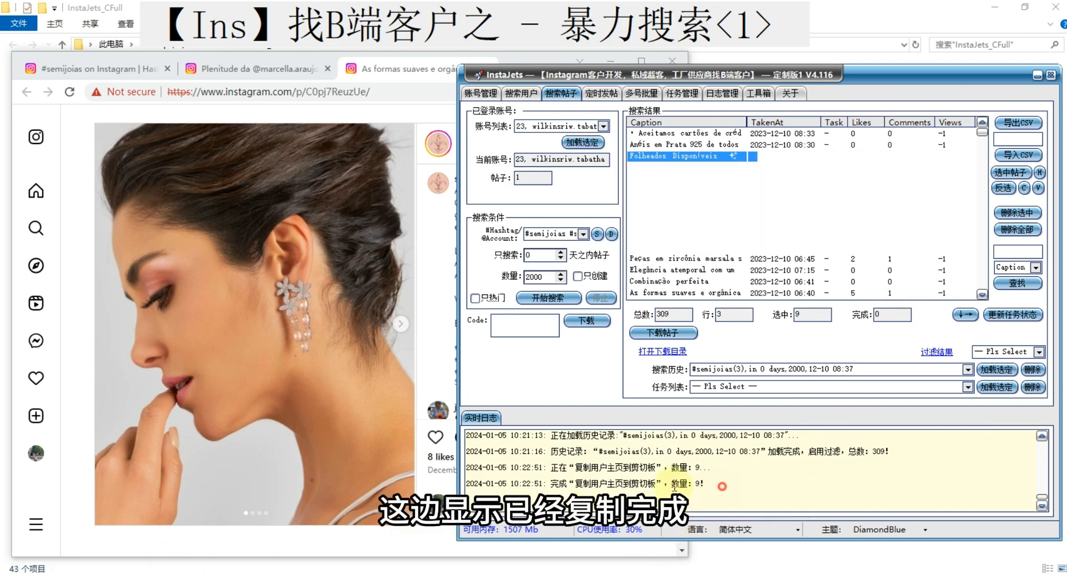
left_click_drag(711, 484, 559, 484)
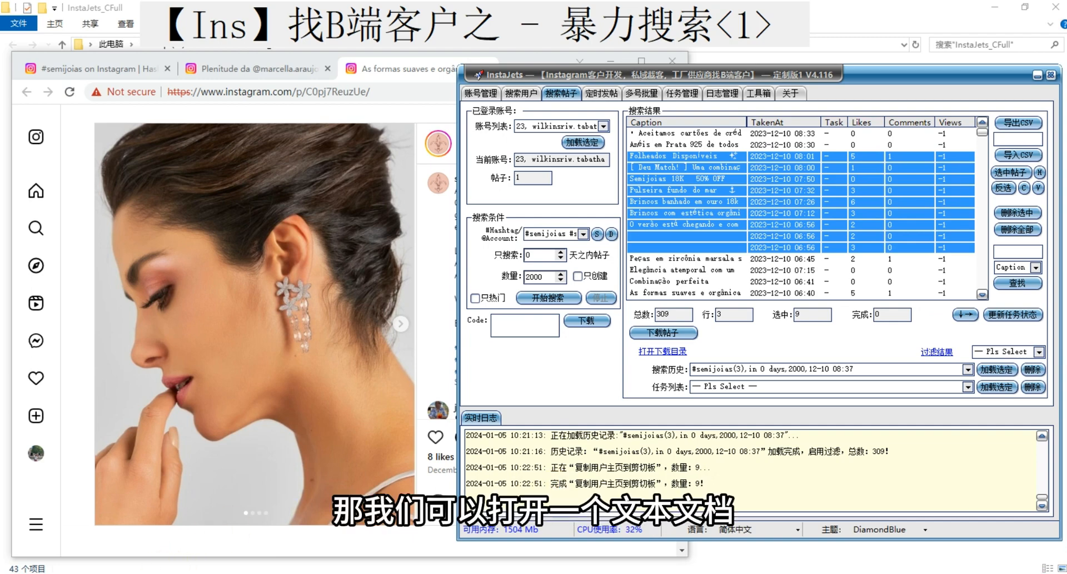
right_click(125, 573)
left_click(125, 511)
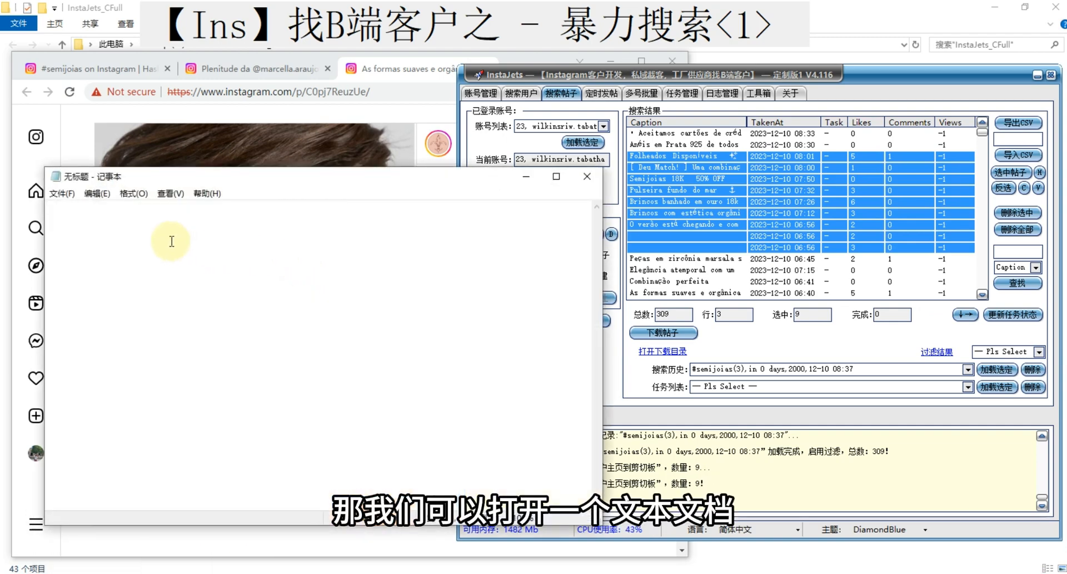
right_click(166, 240)
left_click(178, 297)
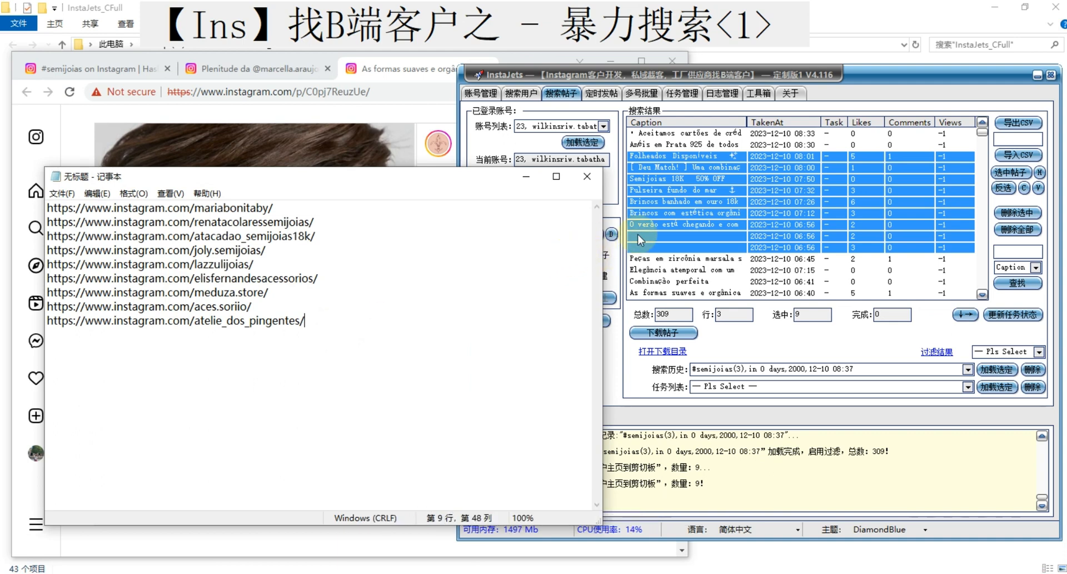
Copy the post URLs of the nine selected InstaJets results, paste them into a second new Notepad document and highlight them
left_click(862, 80)
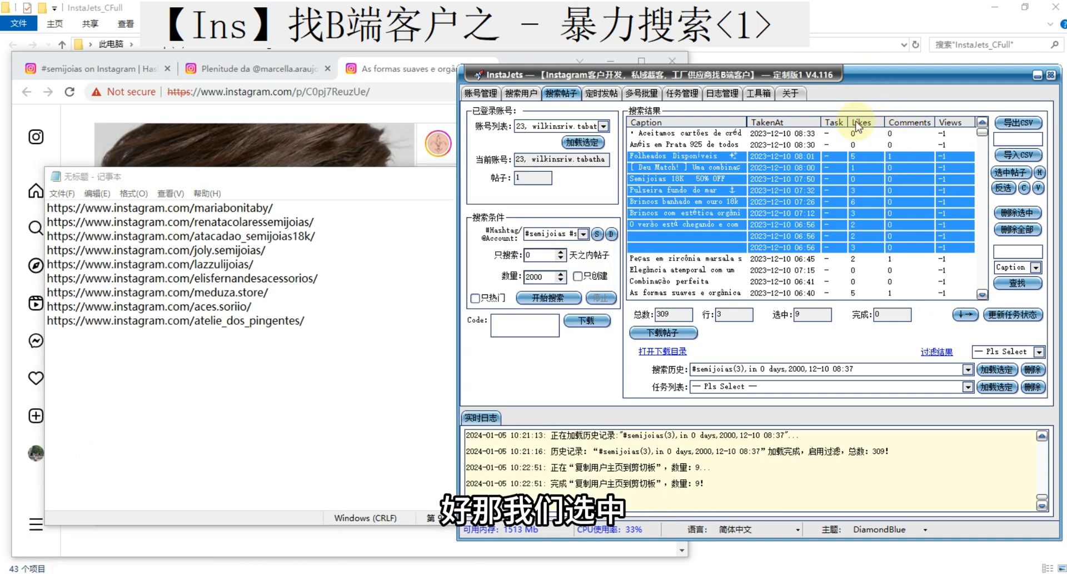
right_click(801, 171)
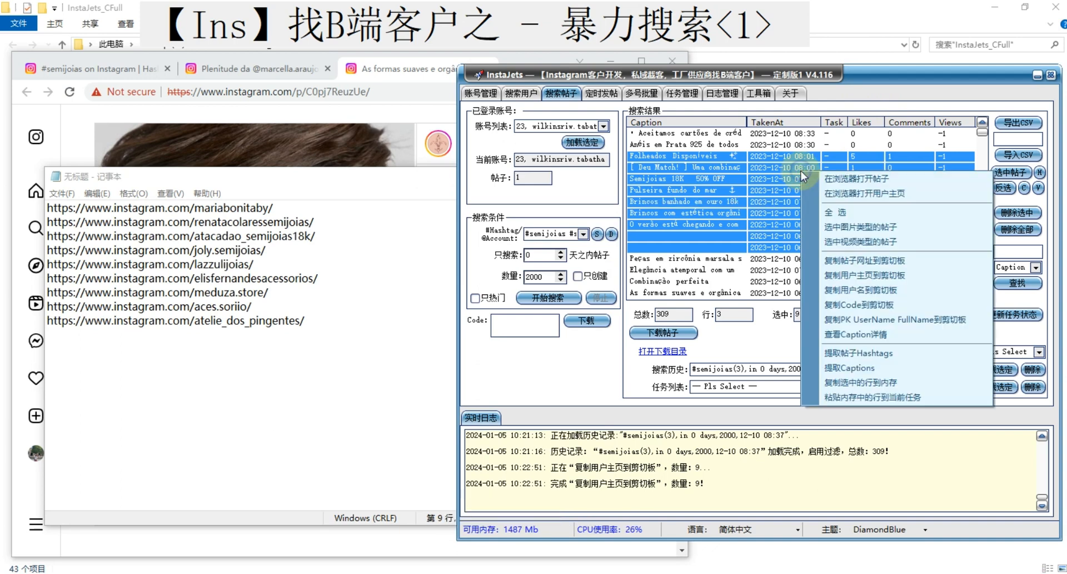
left_click(888, 261)
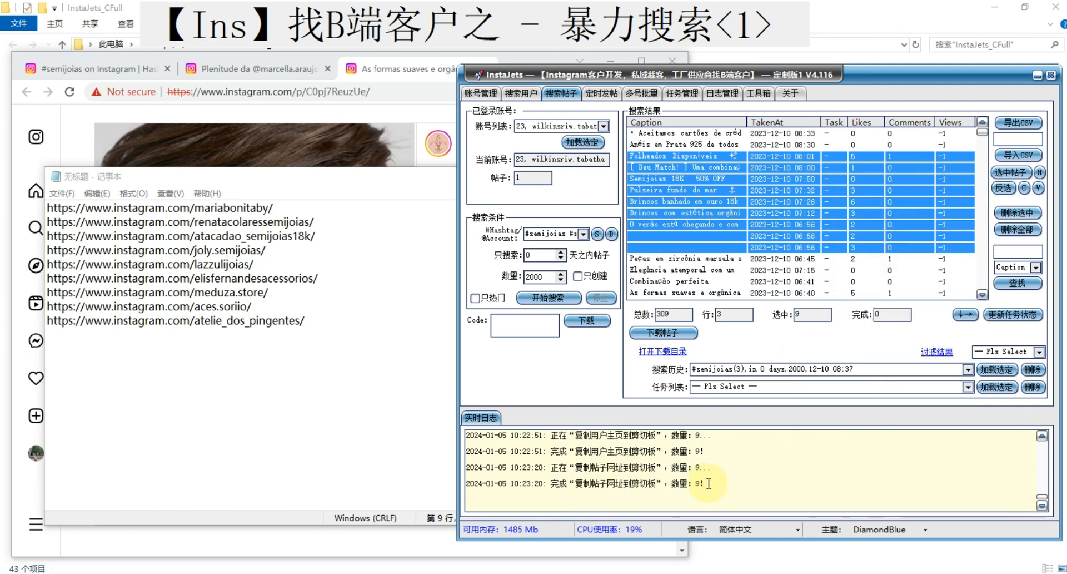
right_click(120, 573)
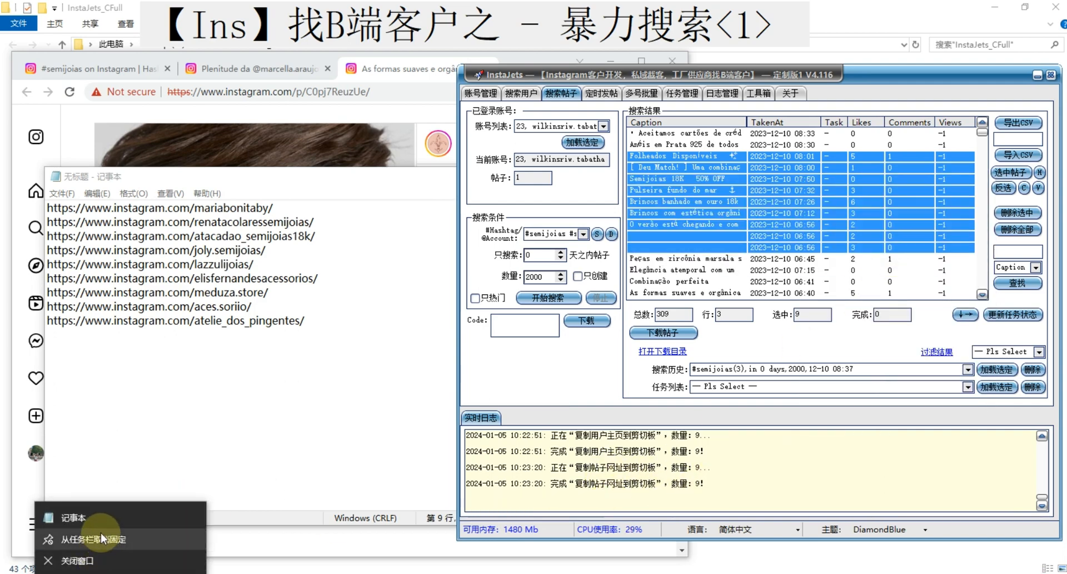
left_click(109, 515)
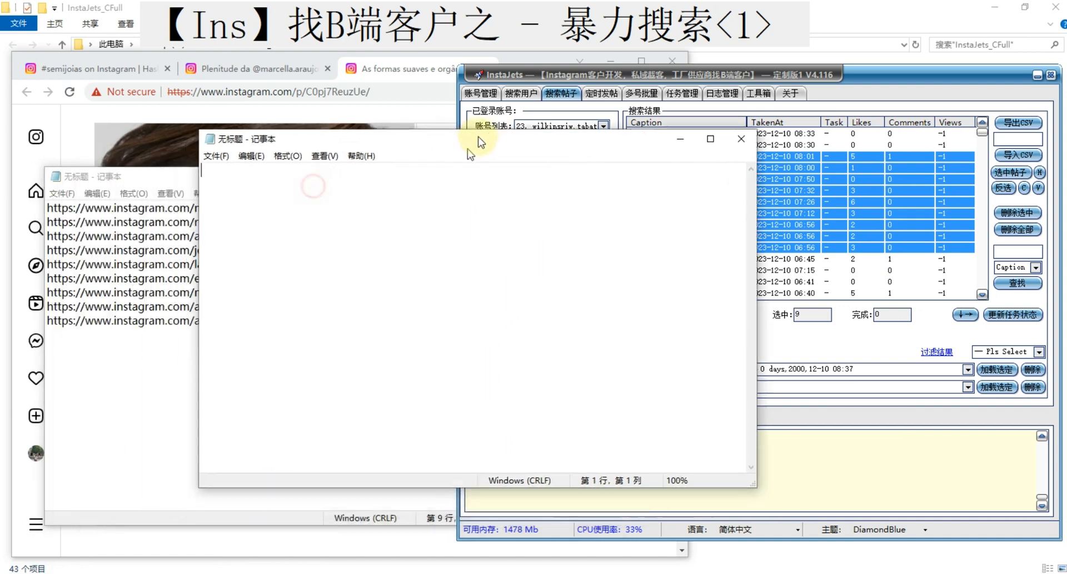
right_click(337, 198)
left_click(366, 250)
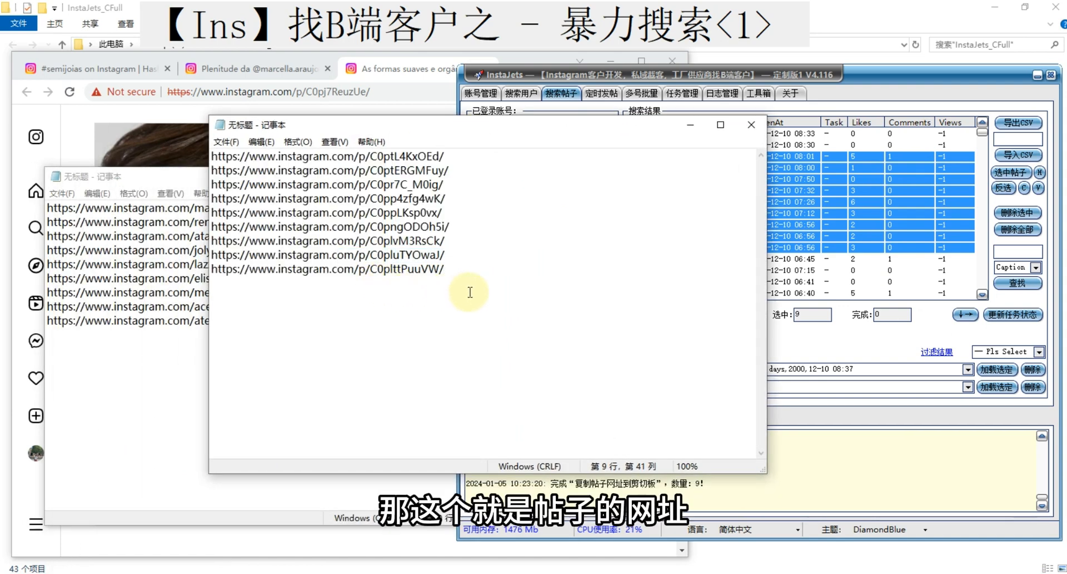
left_click_drag(479, 281, 212, 156)
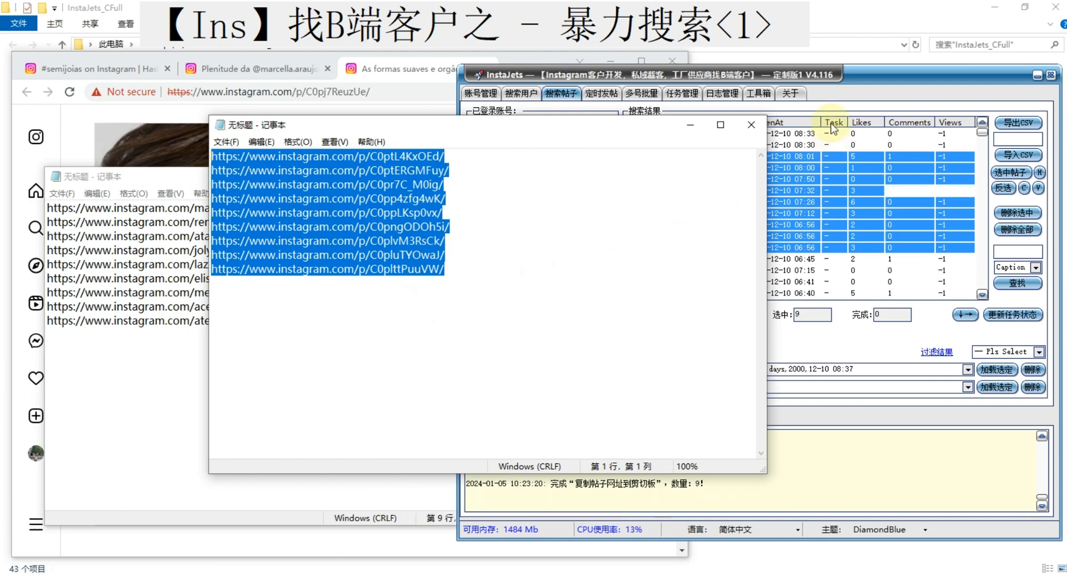
Copy the PK, UserName and FullName of the nine selected InstaJets results and paste them into a third new Notepad document
left_click(859, 73)
right_click(796, 179)
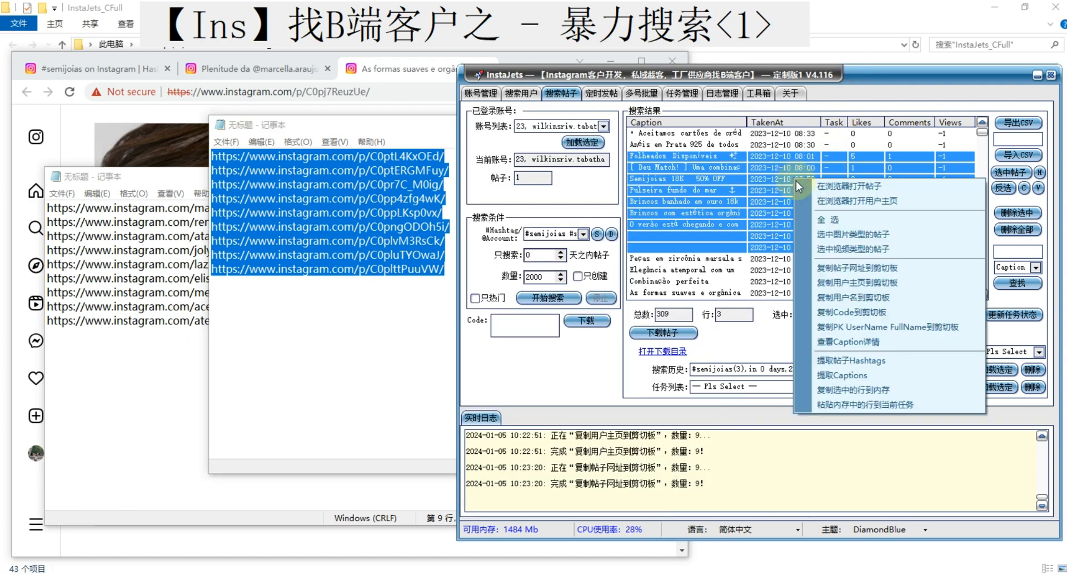
left_click(881, 328)
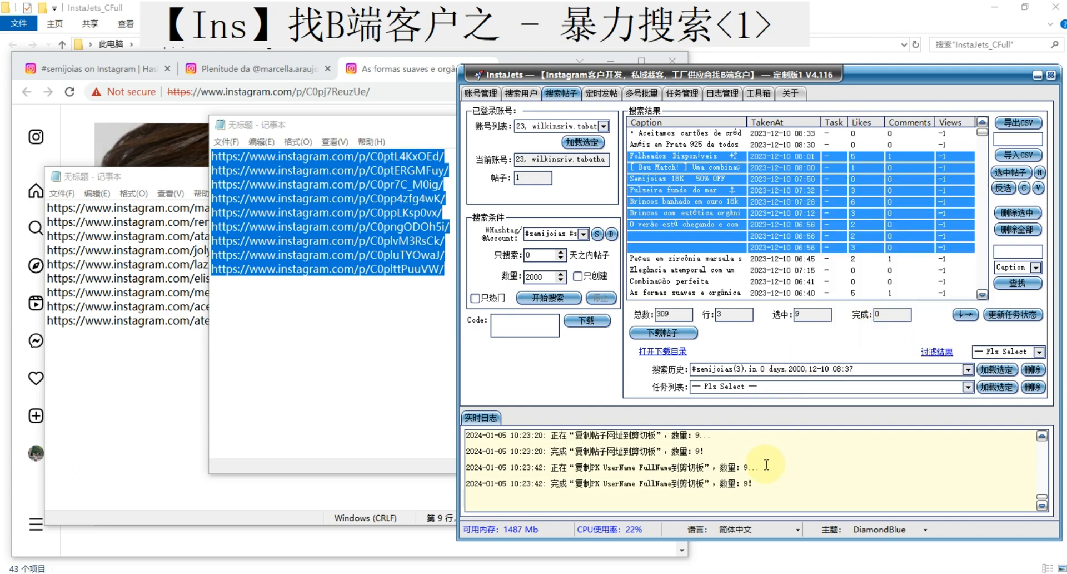
left_click(765, 483)
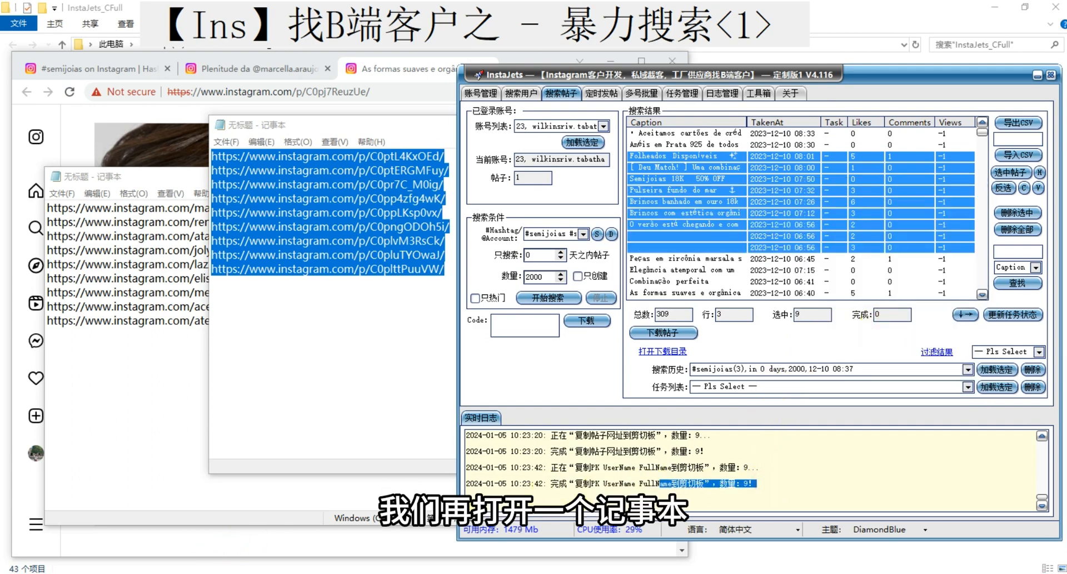
right_click(131, 571)
left_click(125, 516)
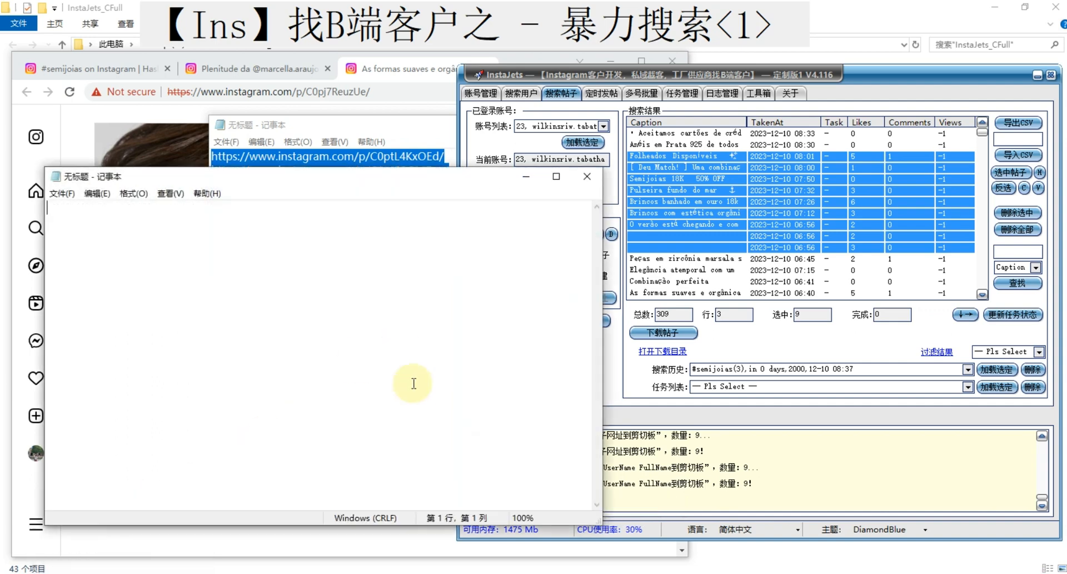
left_click(302, 194)
left_click_drag(387, 176, 704, 167)
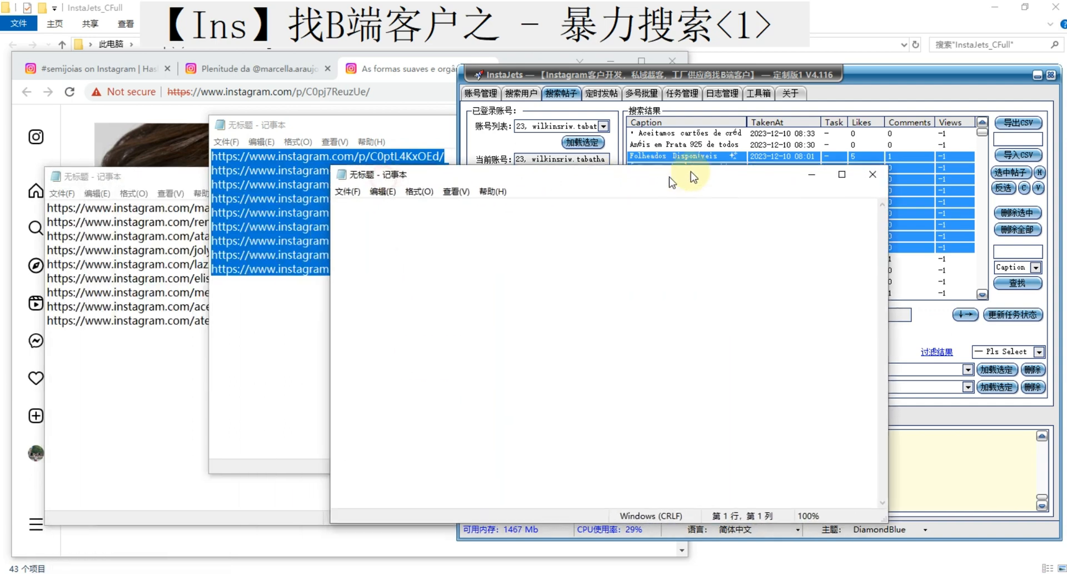
right_click(479, 217)
left_click(573, 274)
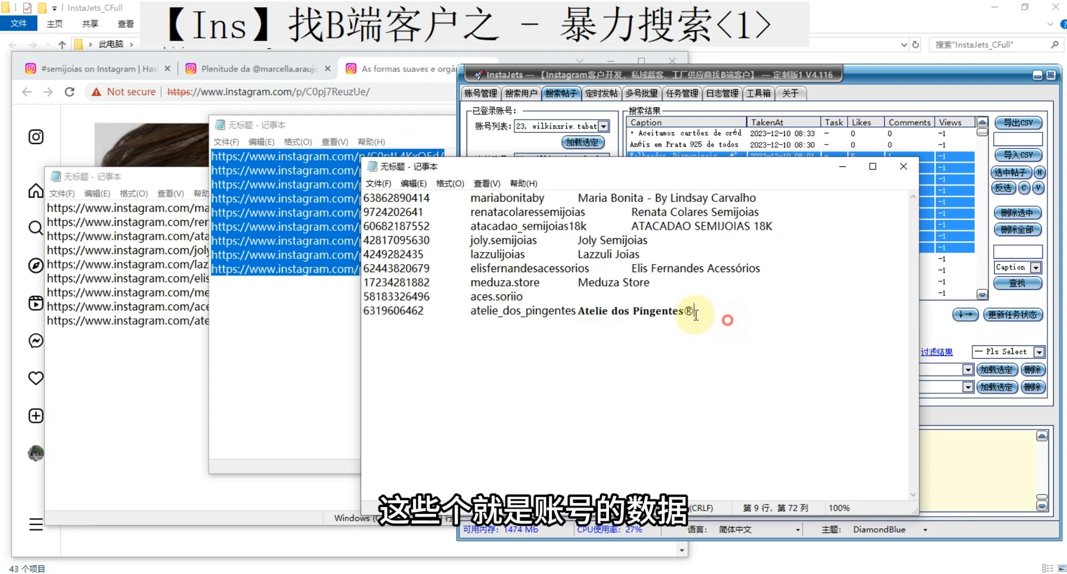
Replace the Follow/DM target account list in the multi-account batch settings with the nine copied PK, UserName and FullName rows
left_click_drag(717, 316, 362, 219)
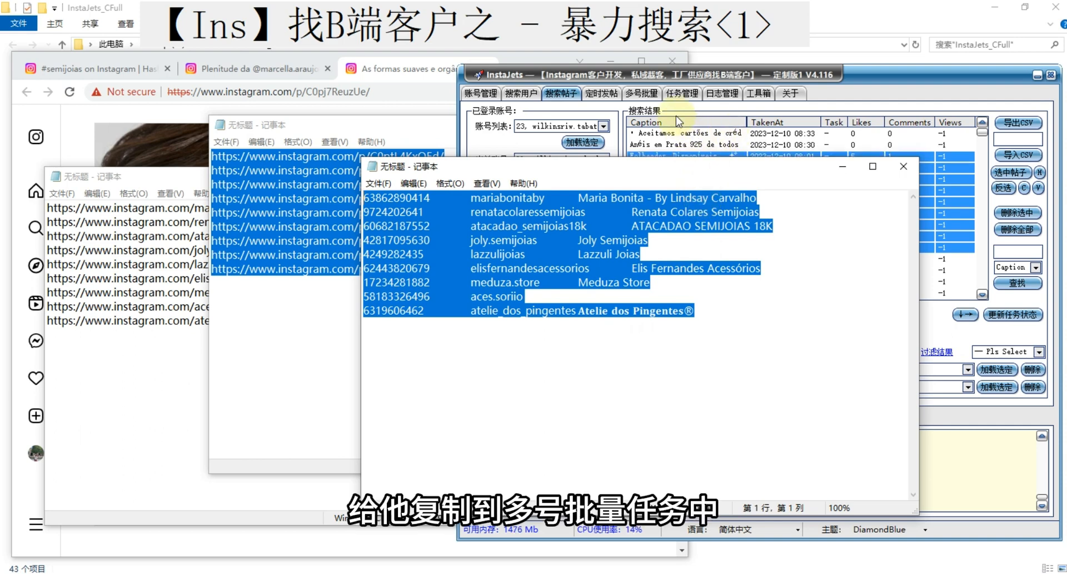
left_click(650, 109)
left_click(646, 94)
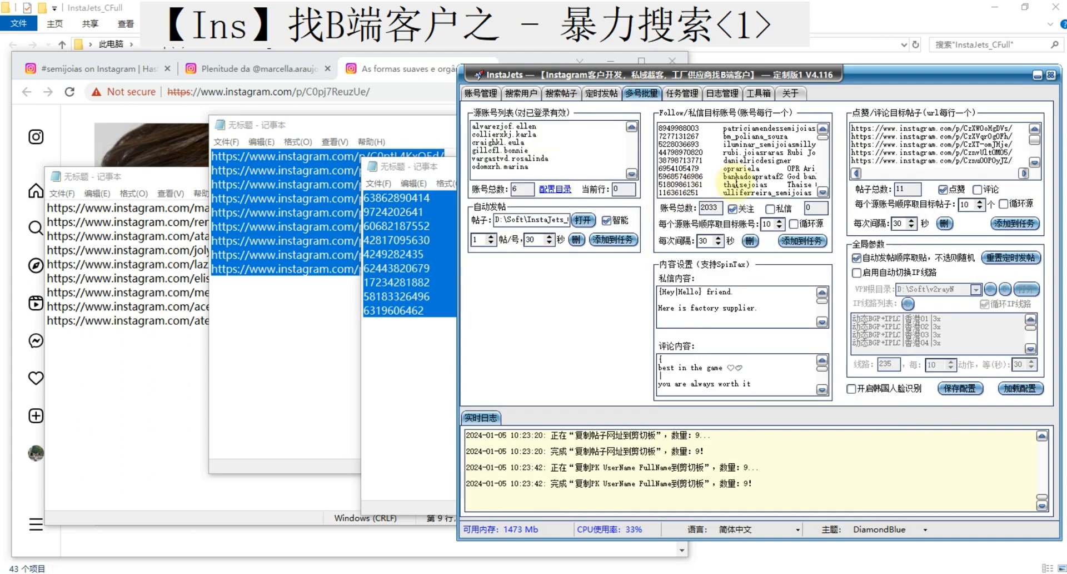
key("ctrl+a")
key("Delete")
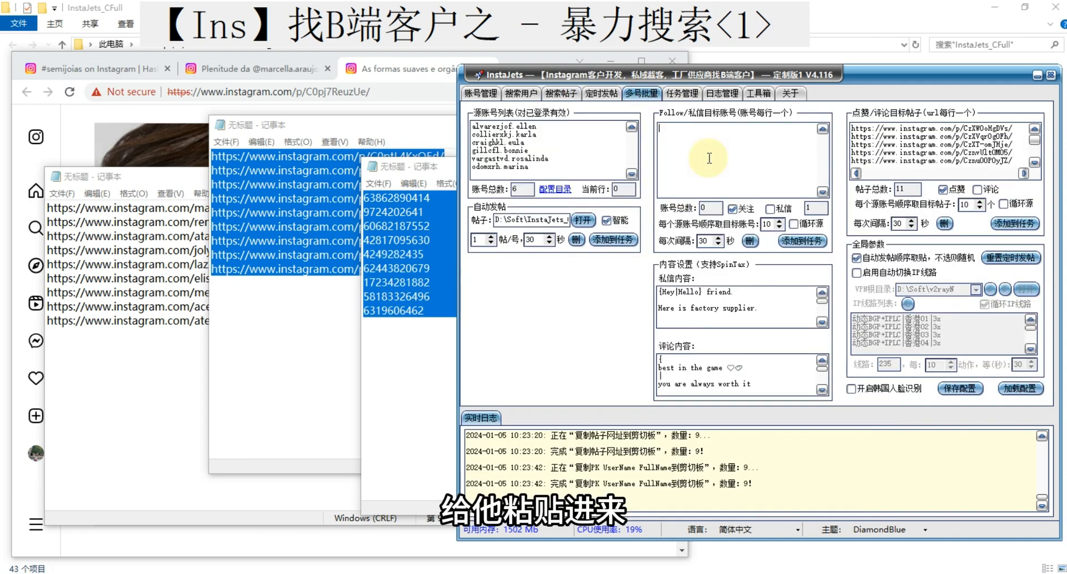
right_click(689, 147)
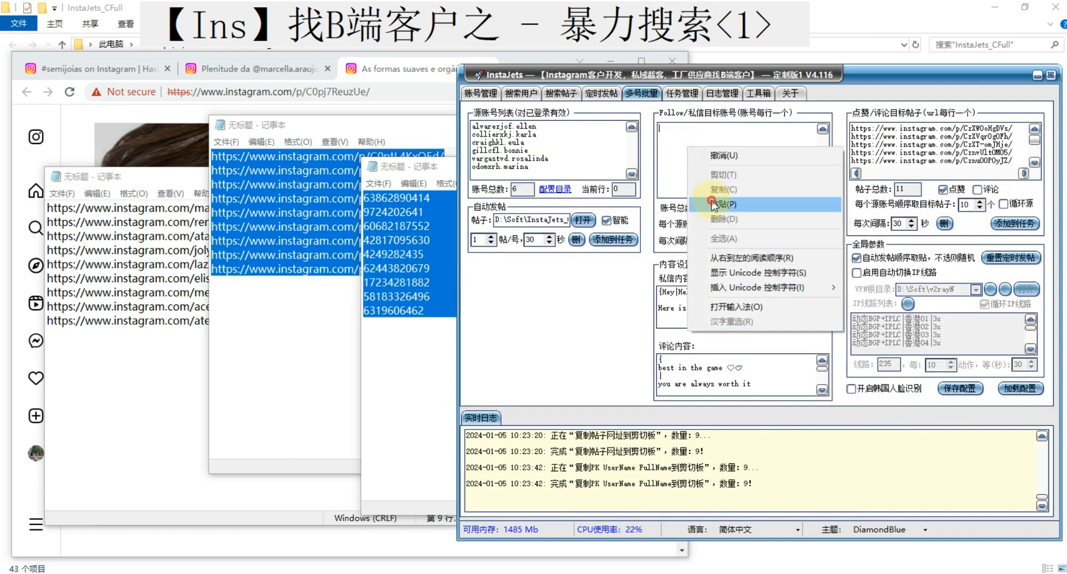
left_click(721, 204)
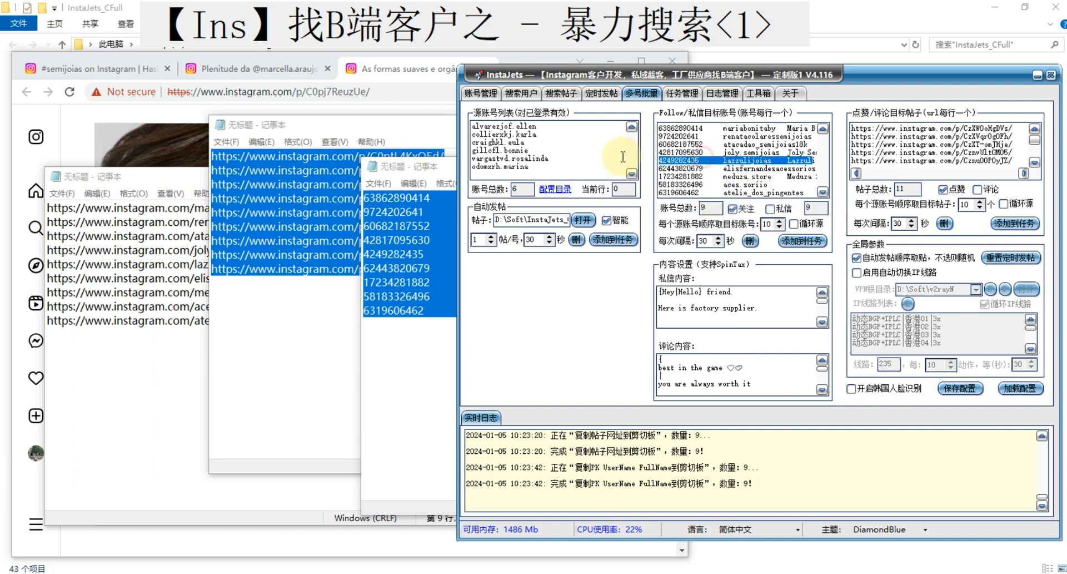
left_click(721, 159)
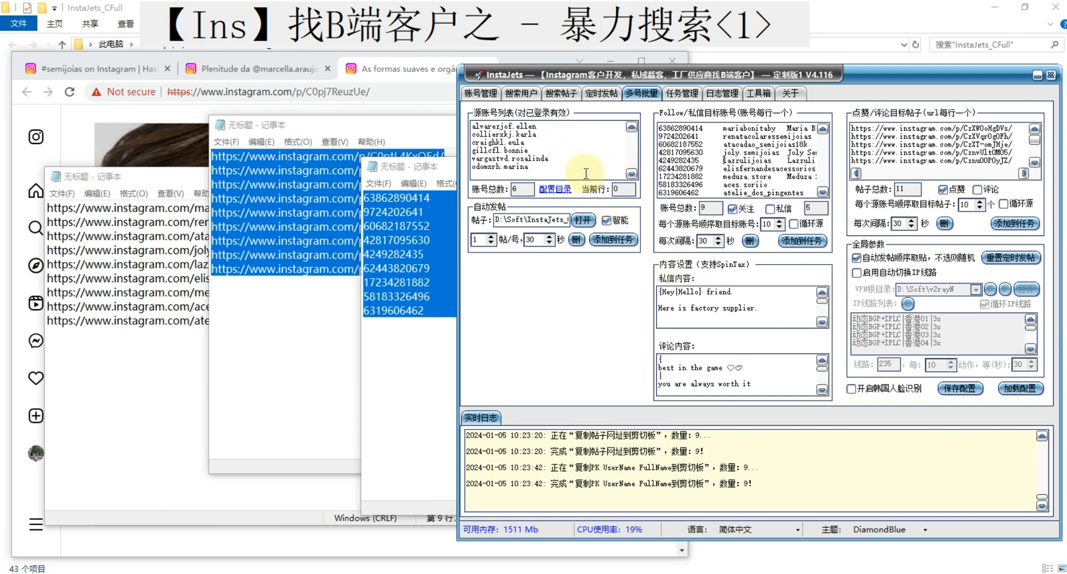
Select all #semijoias post search results, export them to CSV and open the export folder
left_click(560, 93)
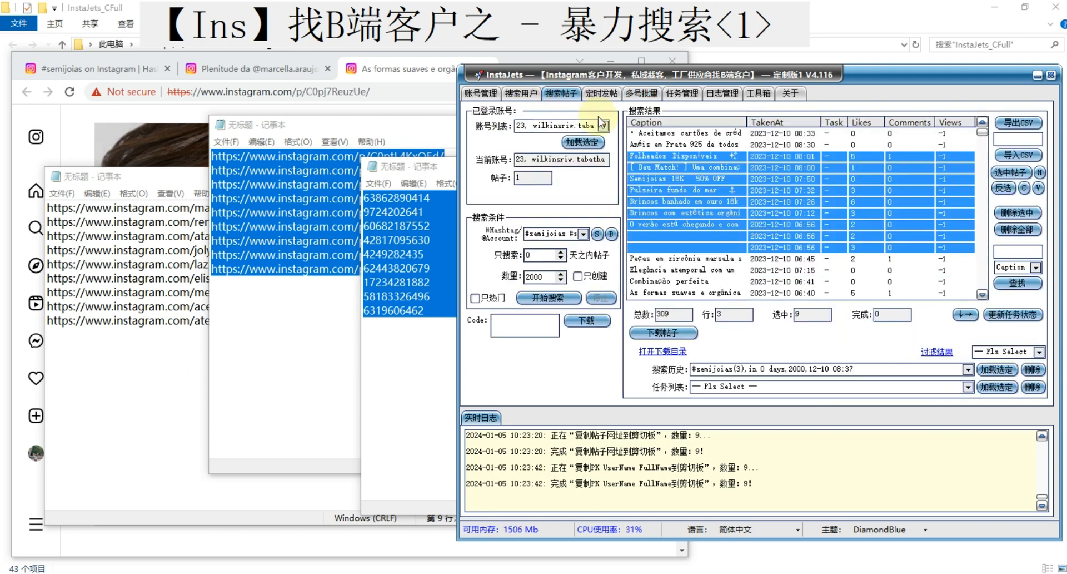
right_click(792, 182)
left_click(817, 225)
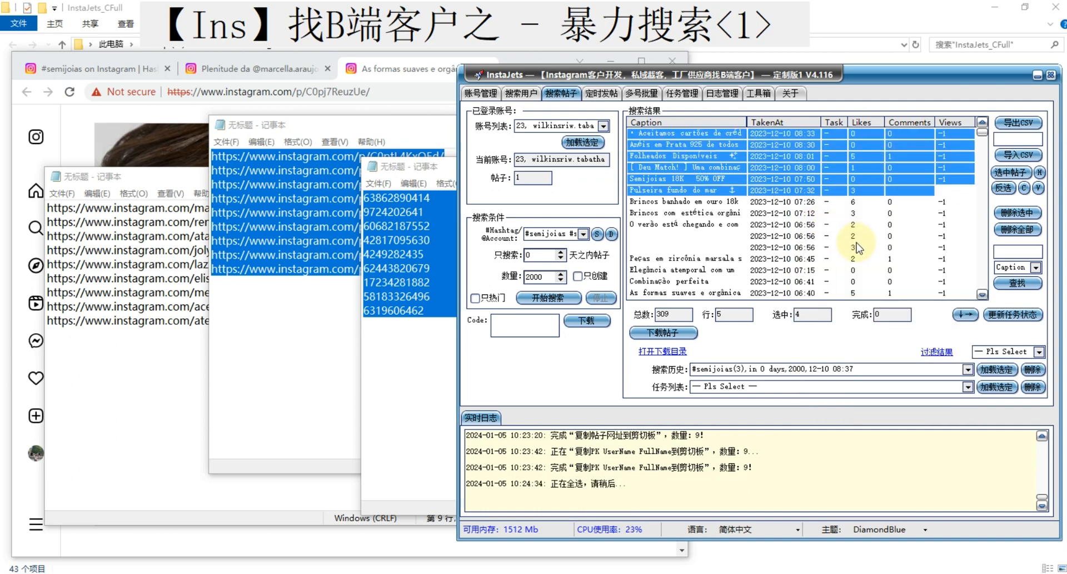
left_click(1026, 124)
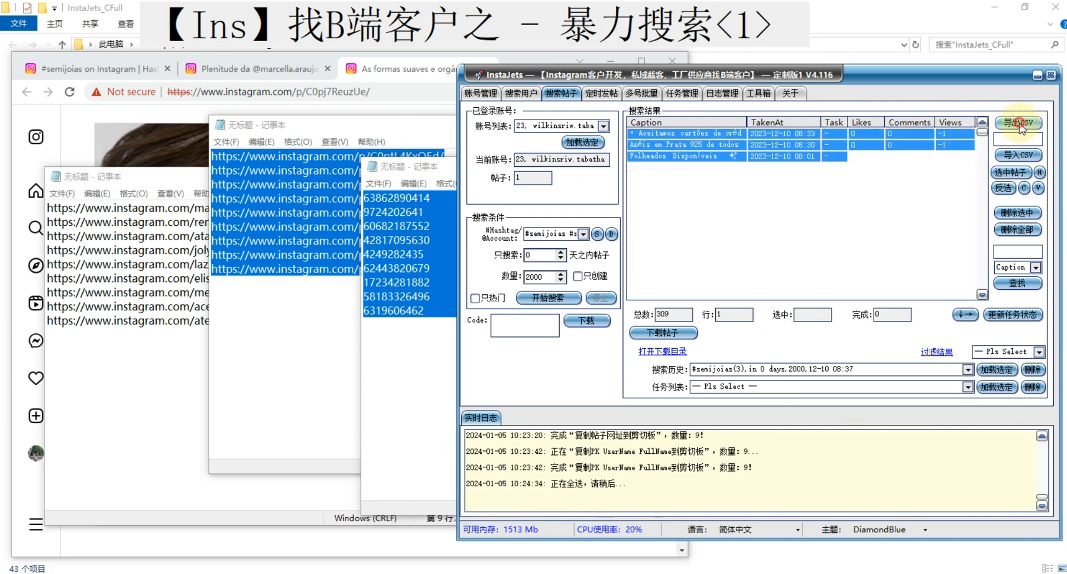
left_click(675, 369)
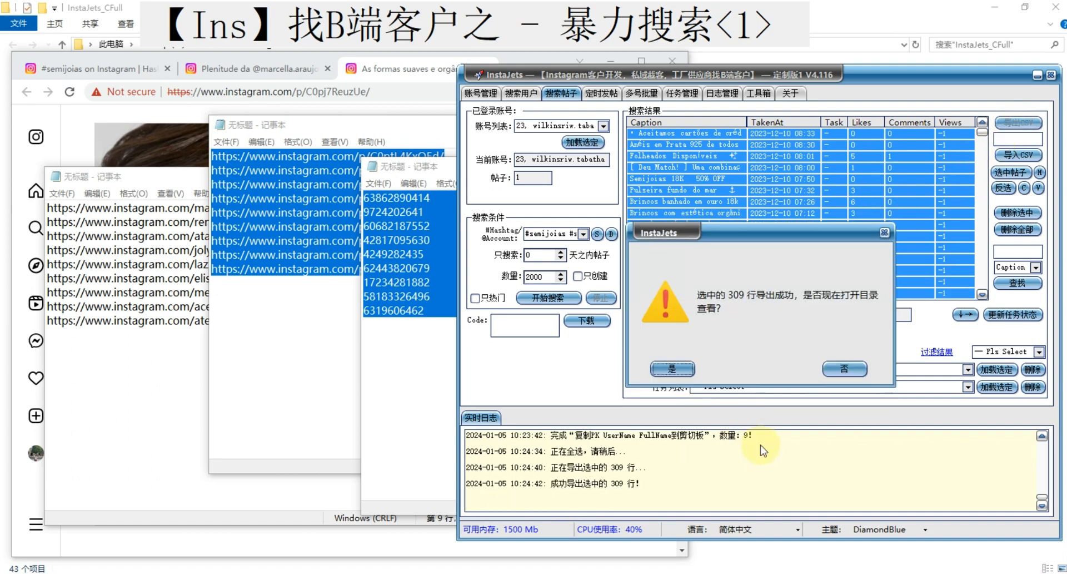
left_click(673, 369)
left_click(674, 369)
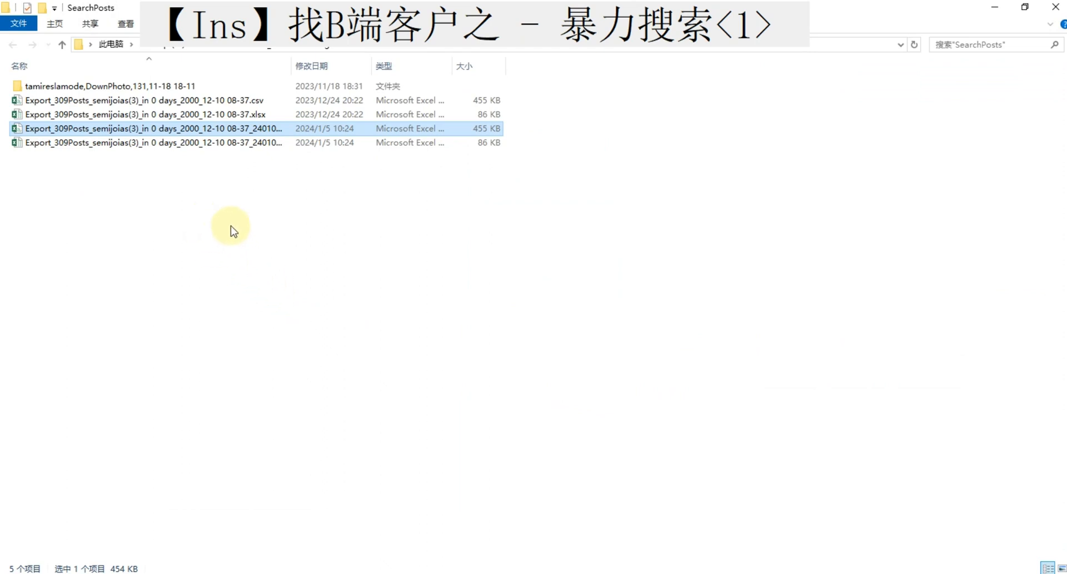
Sort the SearchPosts folder by modification date, select the two newest export files and widen the name column to show their full names
left_click(322, 67)
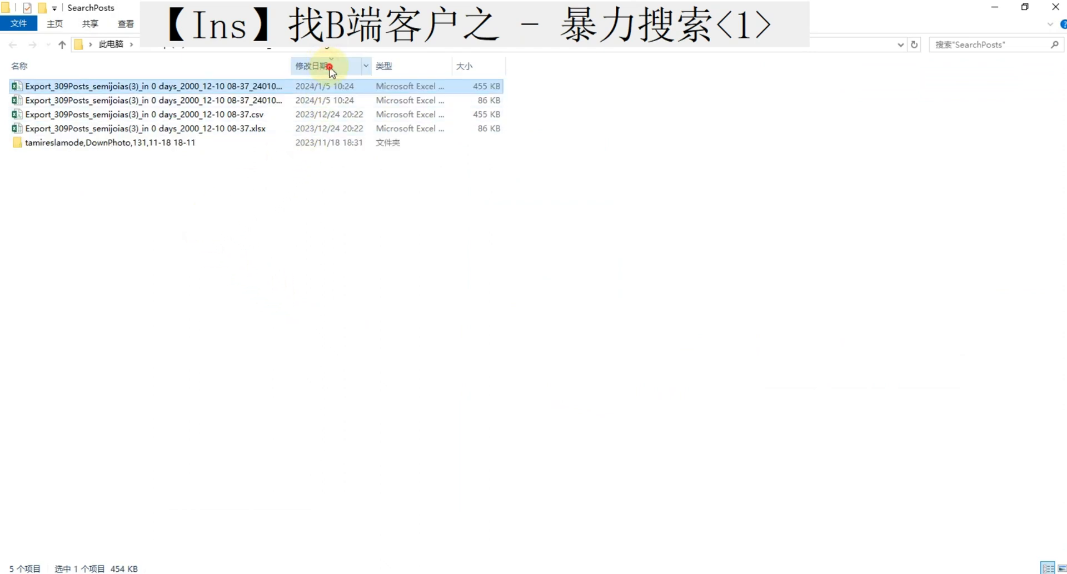
left_click(322, 67)
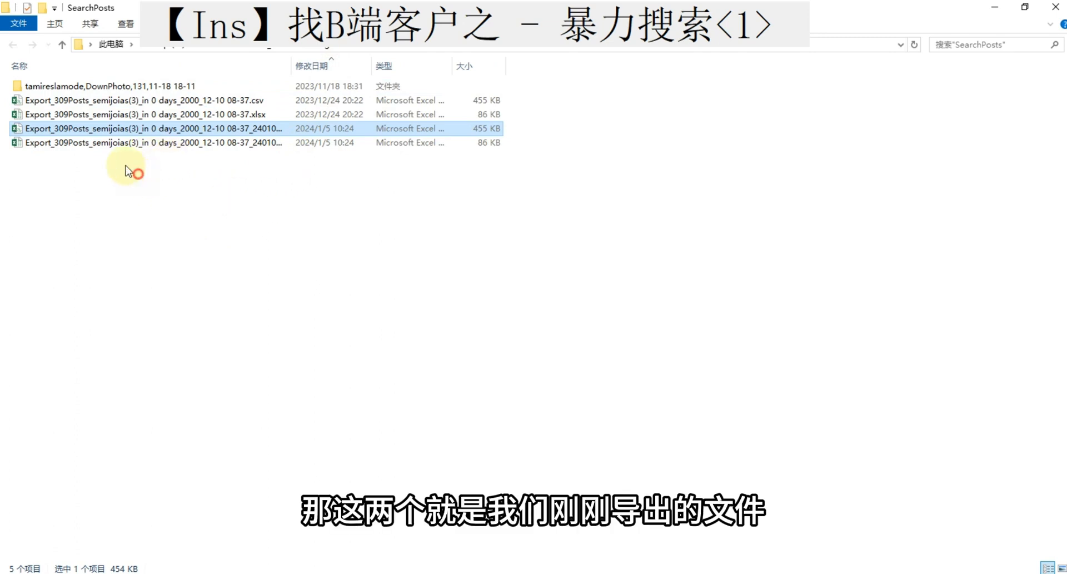
left_click_drag(134, 171, 89, 132)
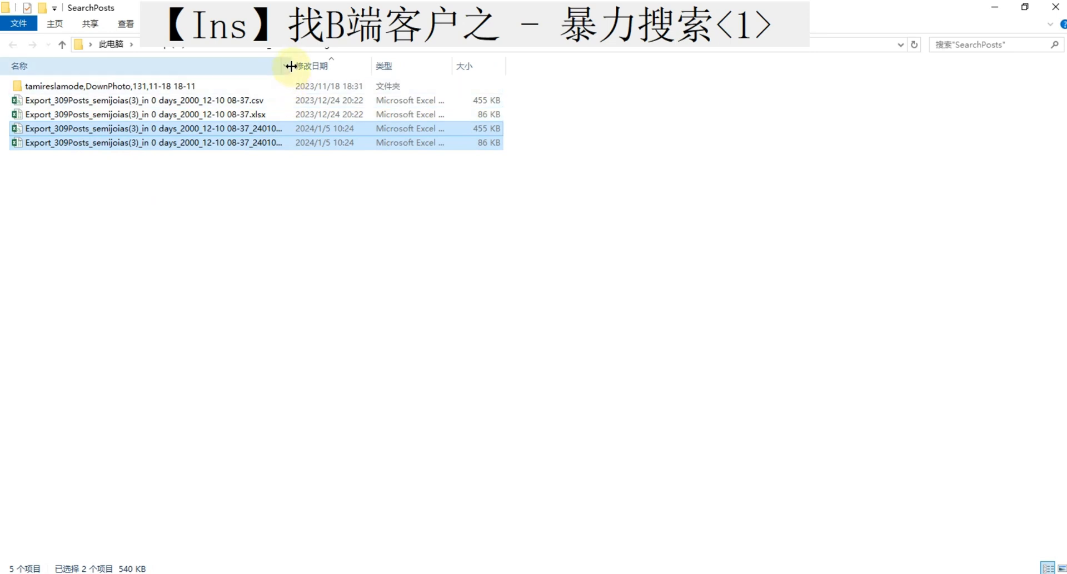
left_click_drag(291, 66, 393, 66)
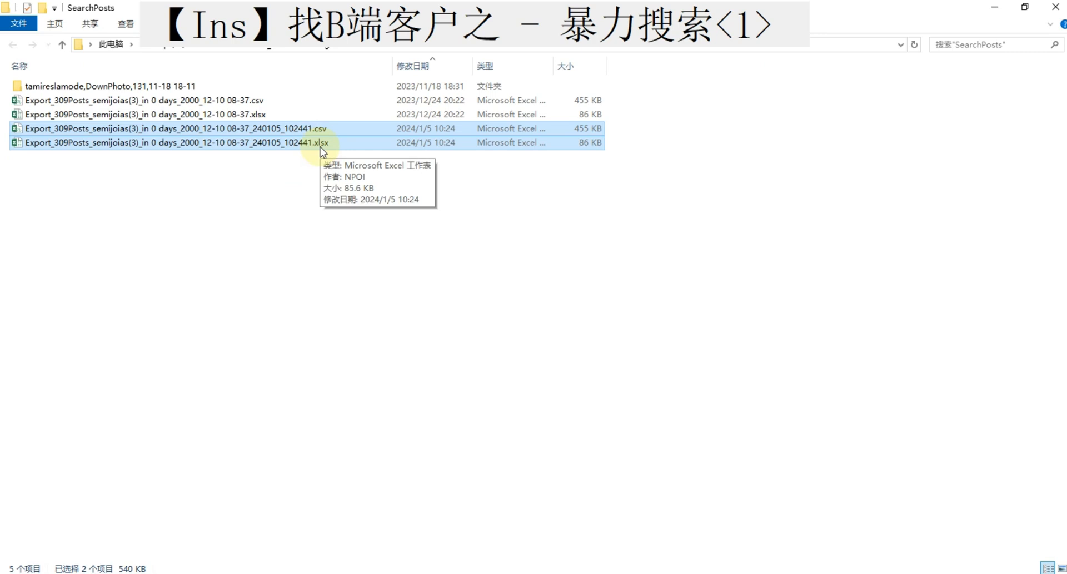
Open the newest exported xlsx file in Excel and review its user, post page, content and phone columns
left_click(148, 186)
double_click(102, 143)
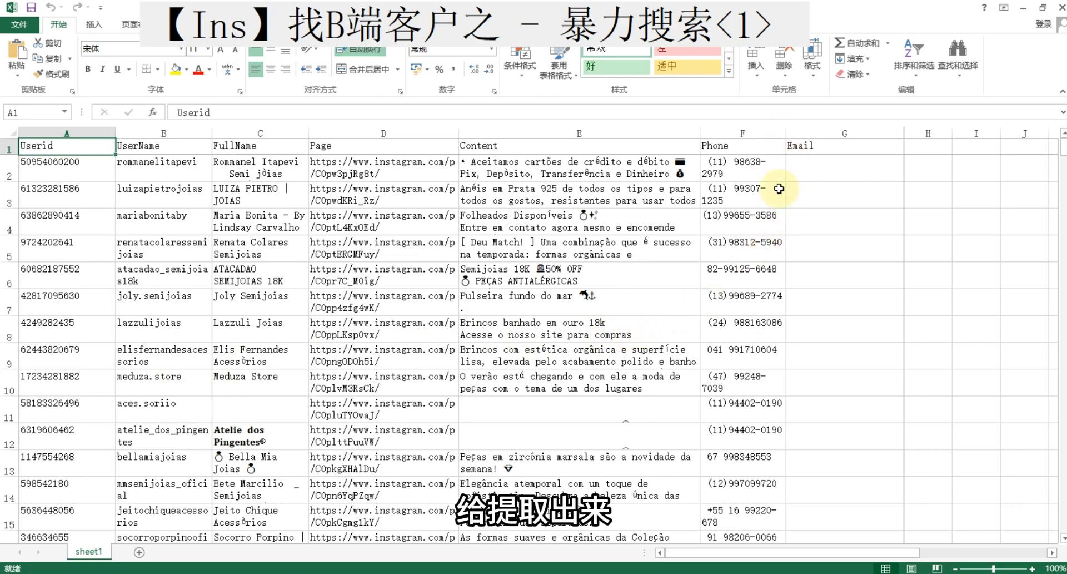
scroll(749, 328, "down", 4)
scroll(749, 330, "down", 3)
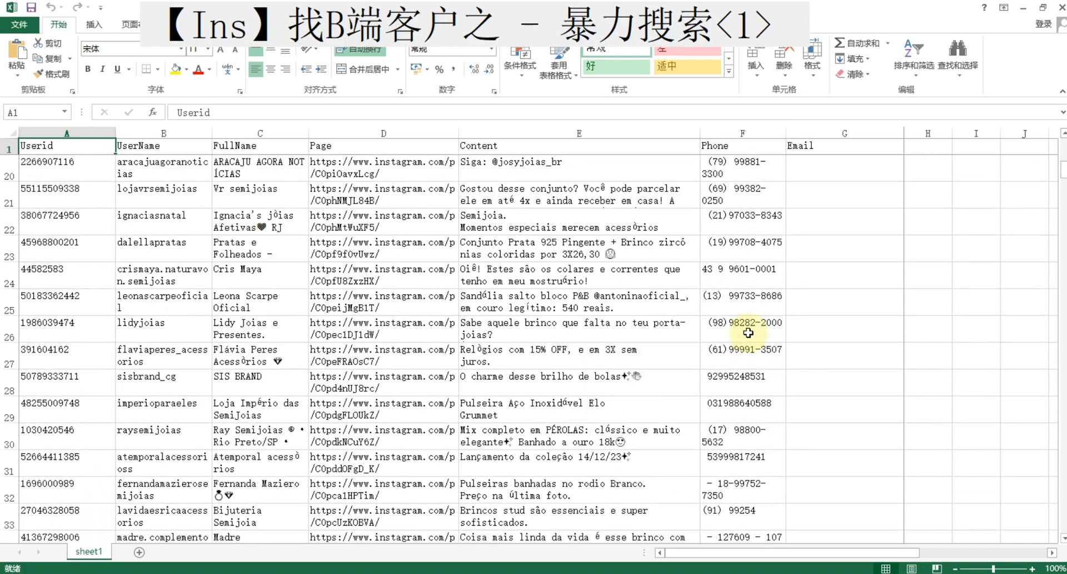
scroll(749, 336, "down", 3)
scroll(749, 341, "up", 10)
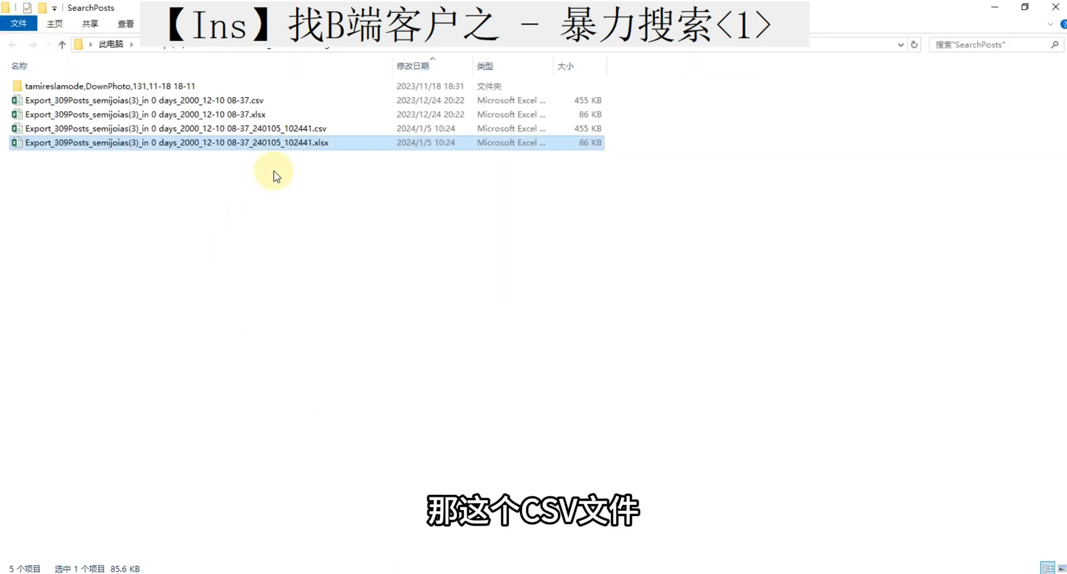
Switch back to InstaJets and load the exported CSV ending in 240105_102441 as the import file for the post results
left_click(300, 128)
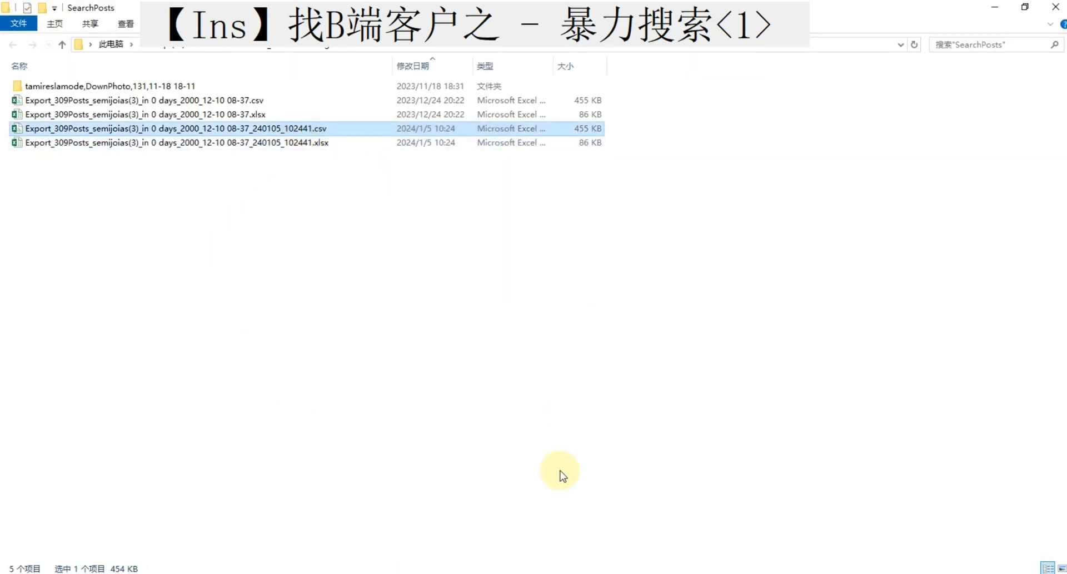
left_click(531, 573)
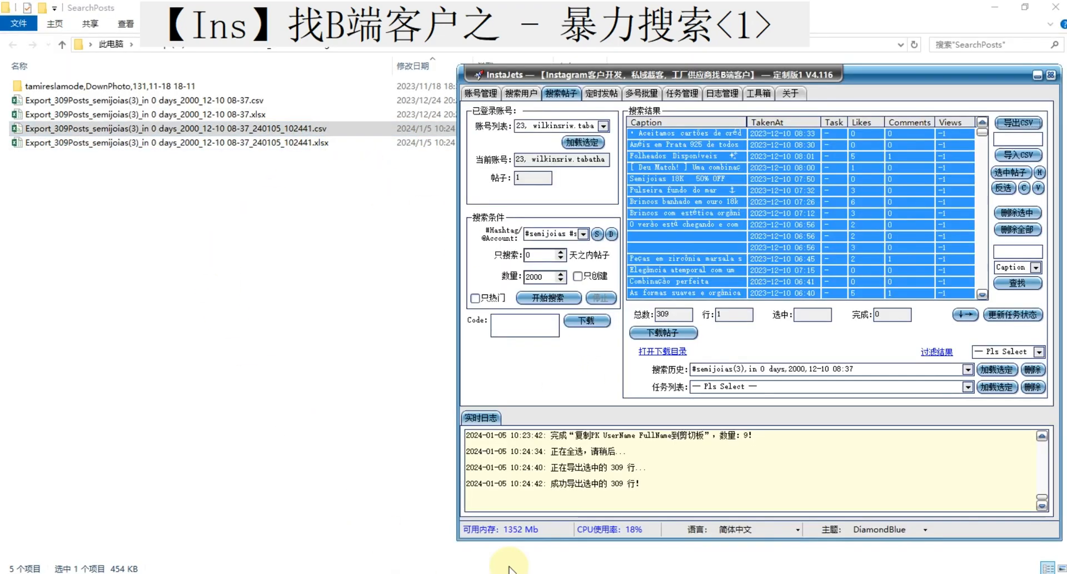
left_click_drag(786, 83, 712, 88)
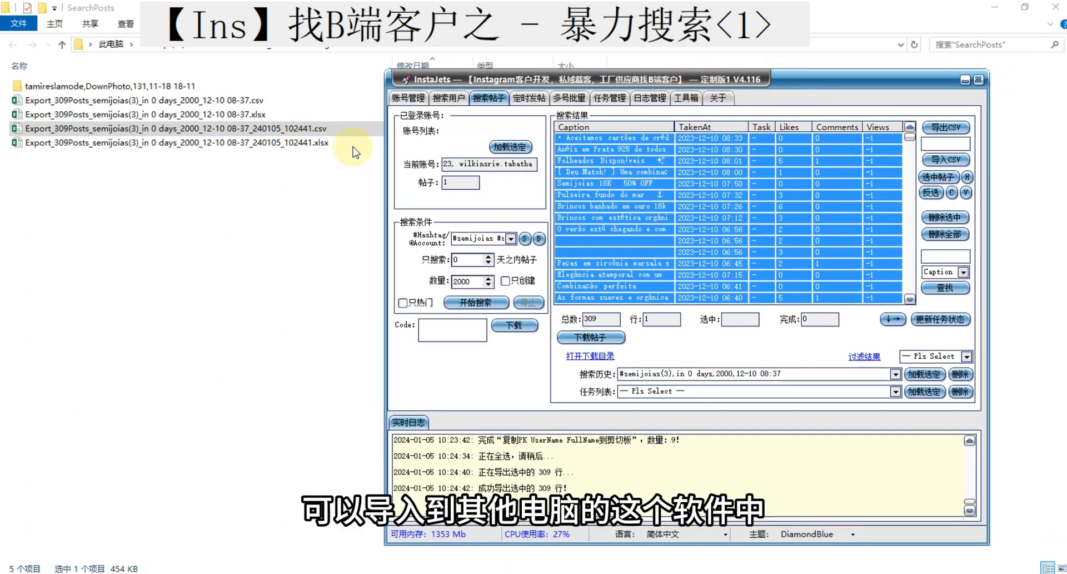
left_click_drag(318, 135, 939, 148)
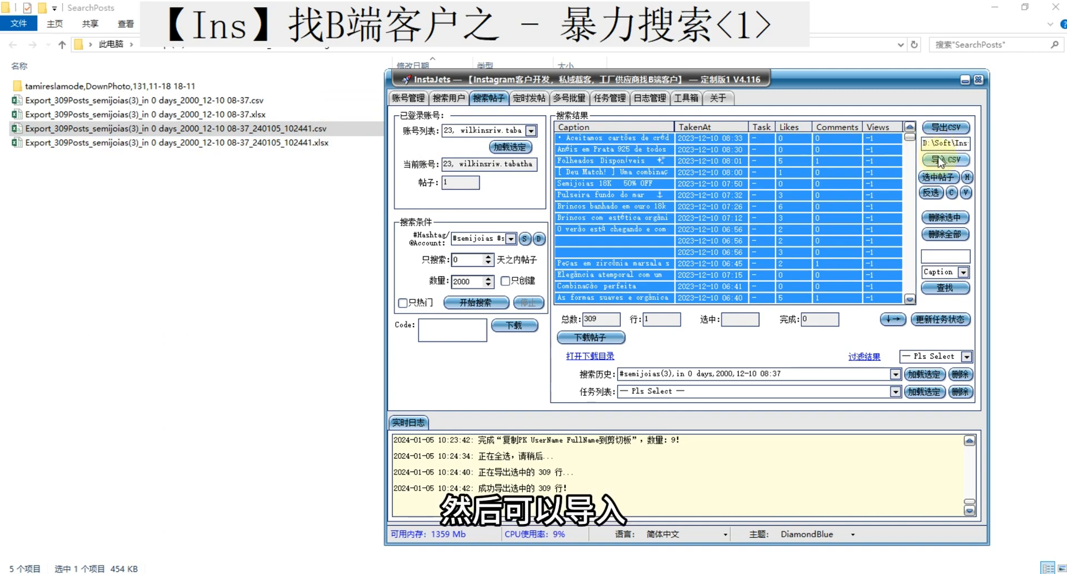